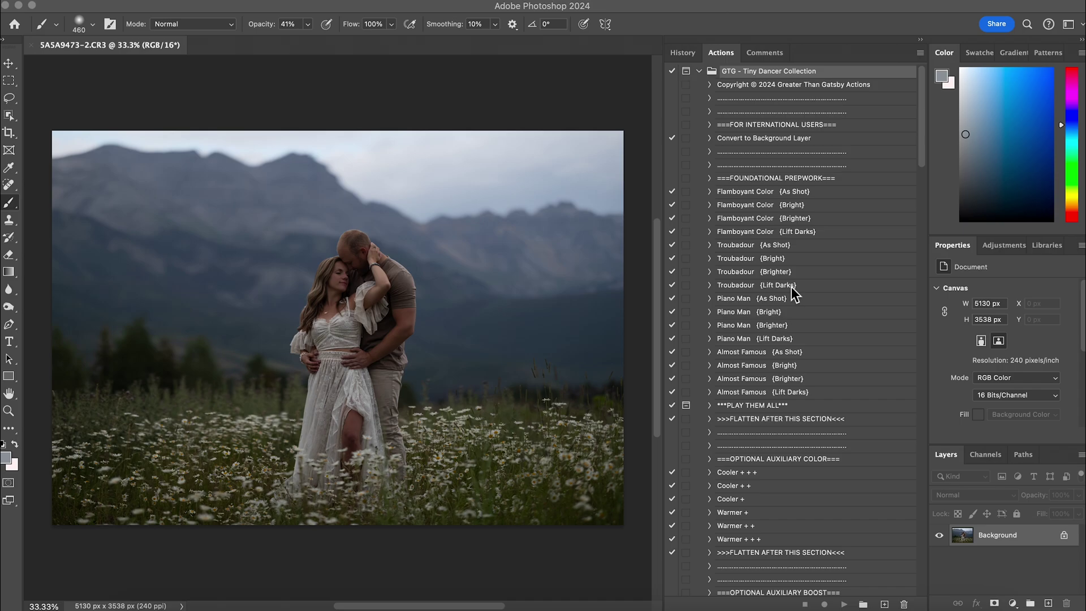
Apply the Exposure + + preset and flatten it into the Background layer
scroll(791, 288, "down", 10)
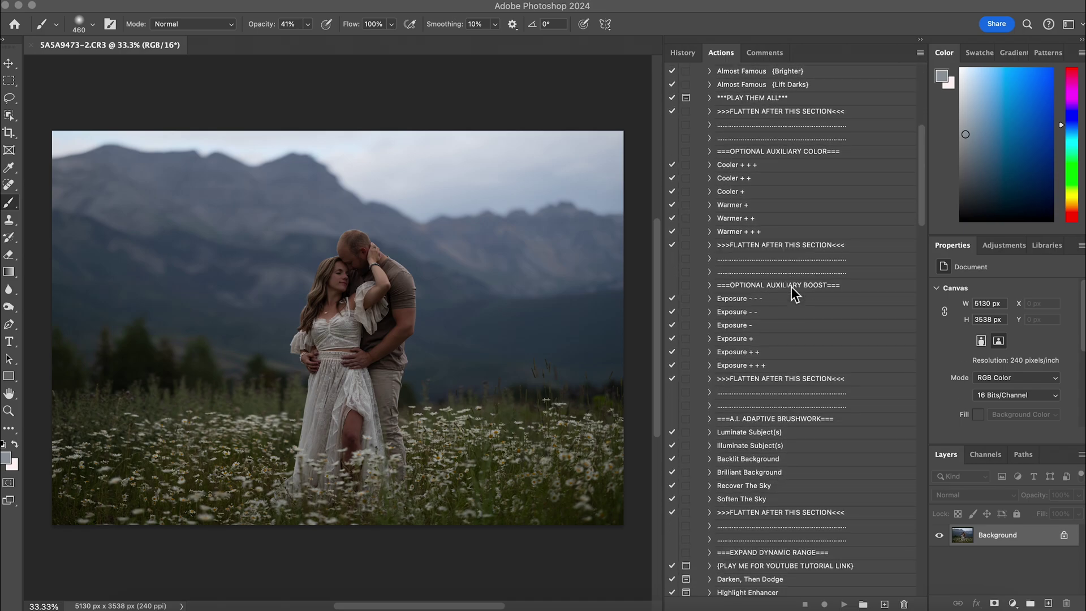
left_click(779, 357)
left_click(779, 355)
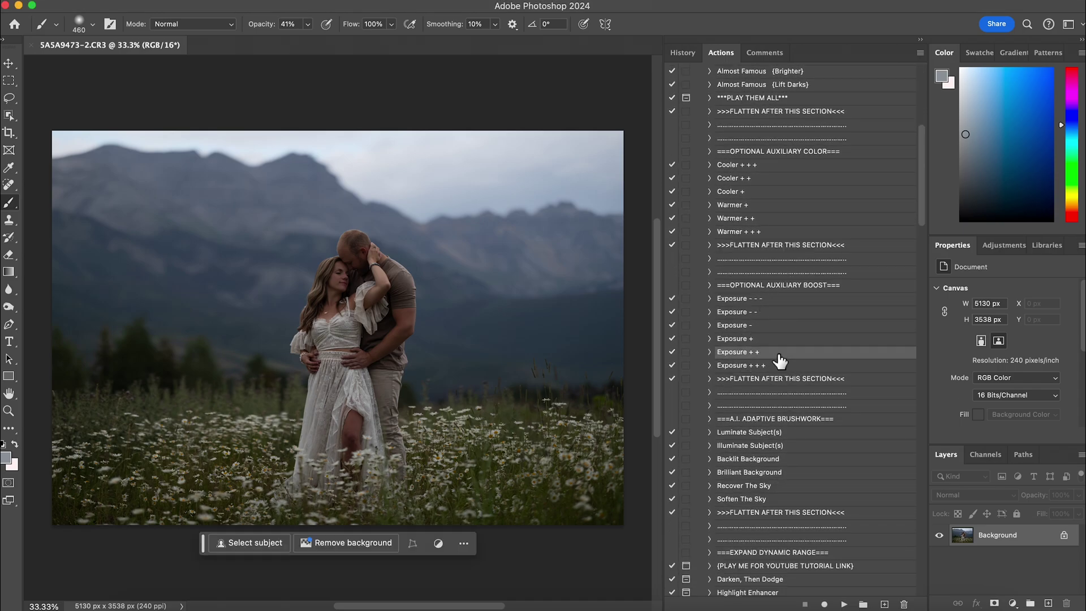
left_click(843, 604)
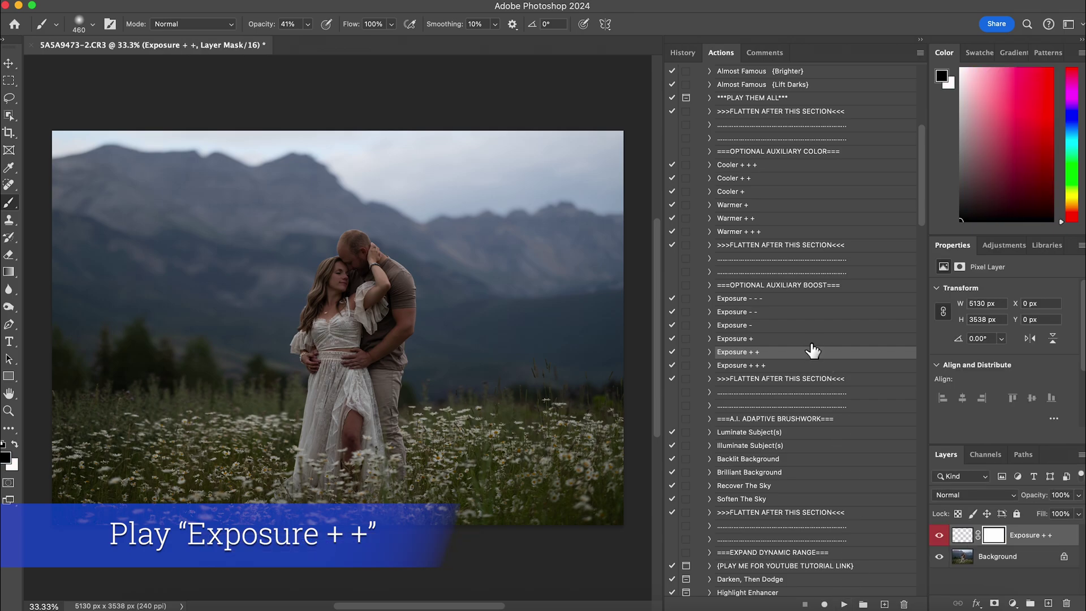
left_click(792, 383)
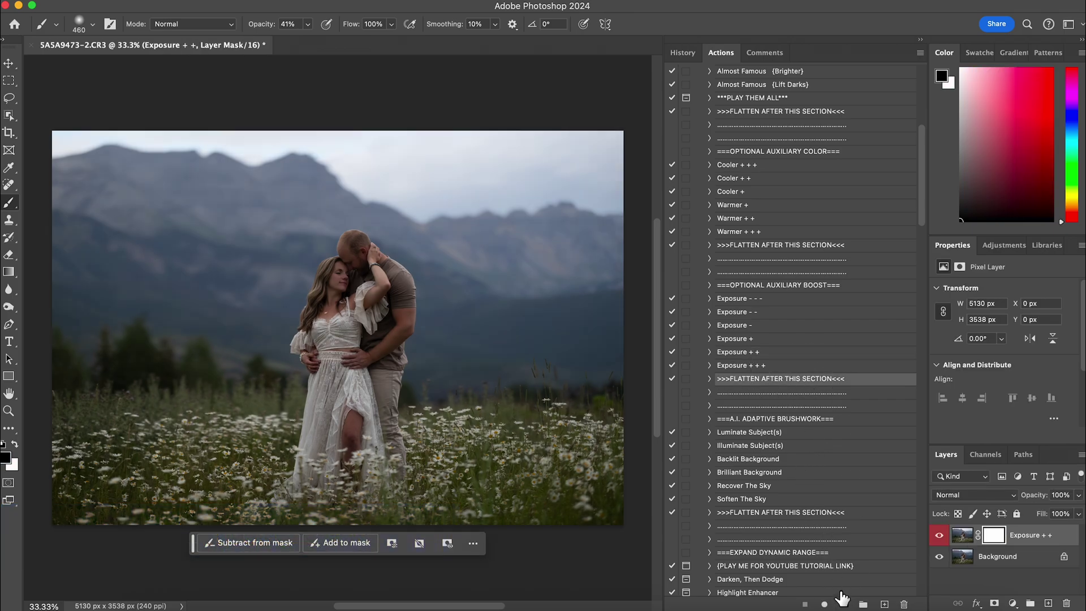
left_click(843, 603)
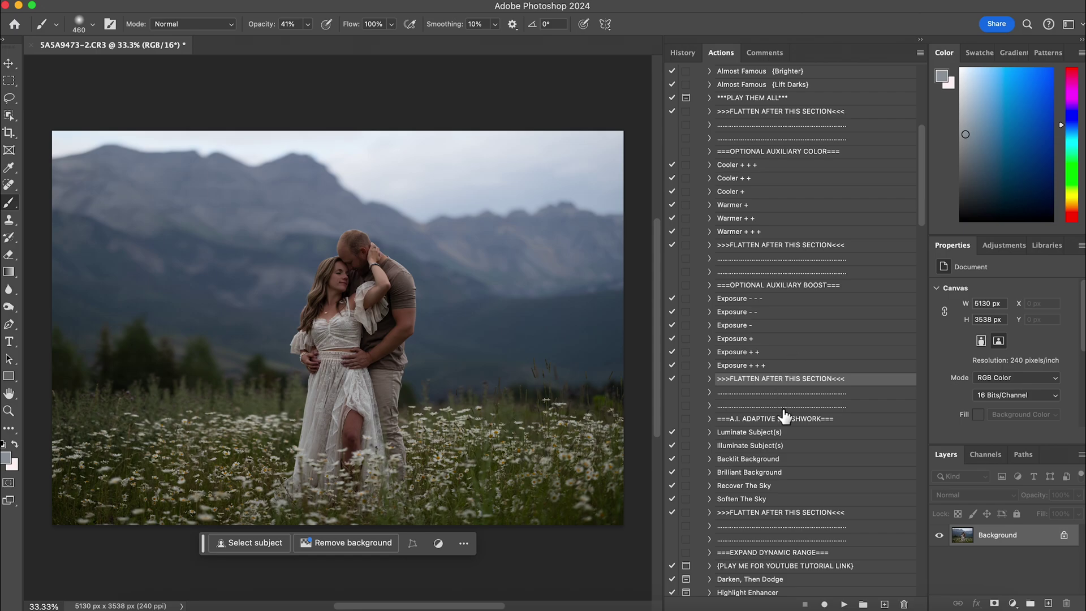
Apply the Luminate Subject(s) preset and flatten its layer into the Background
left_click(770, 436)
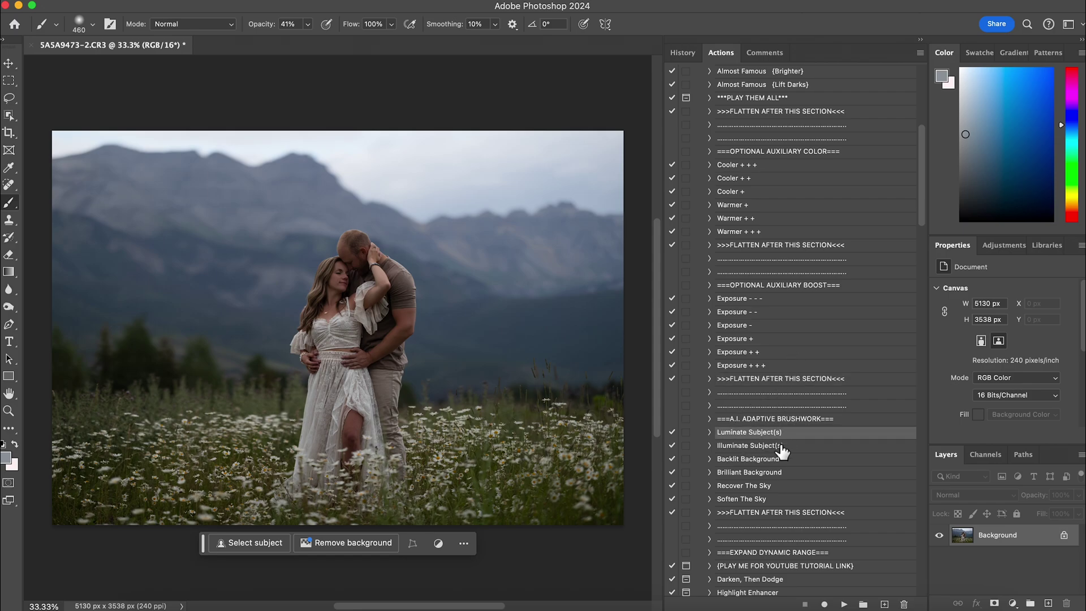
left_click(845, 604)
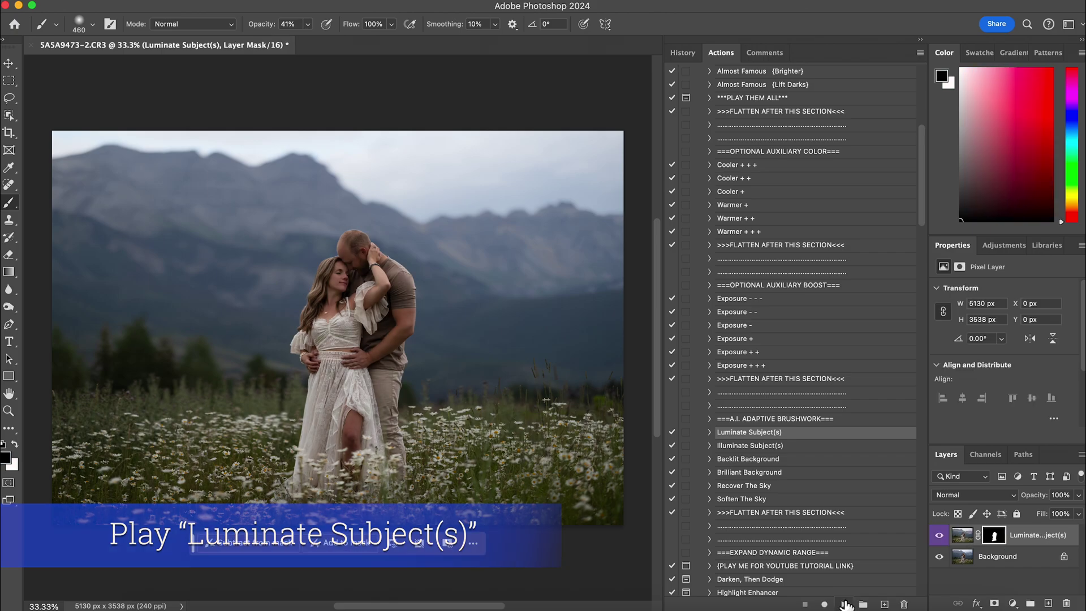
left_click(813, 515)
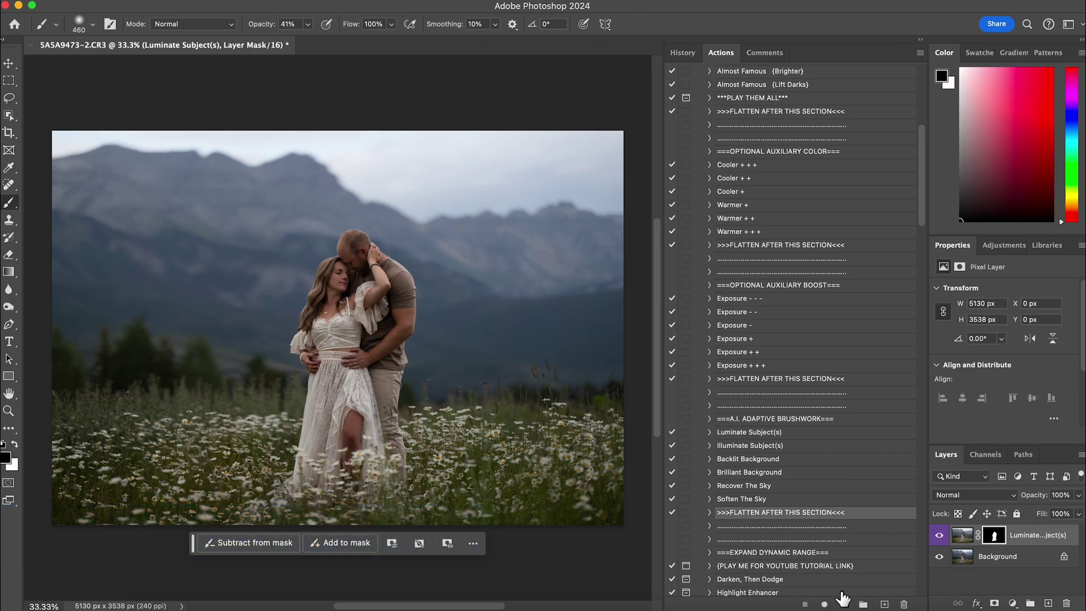
left_click(845, 604)
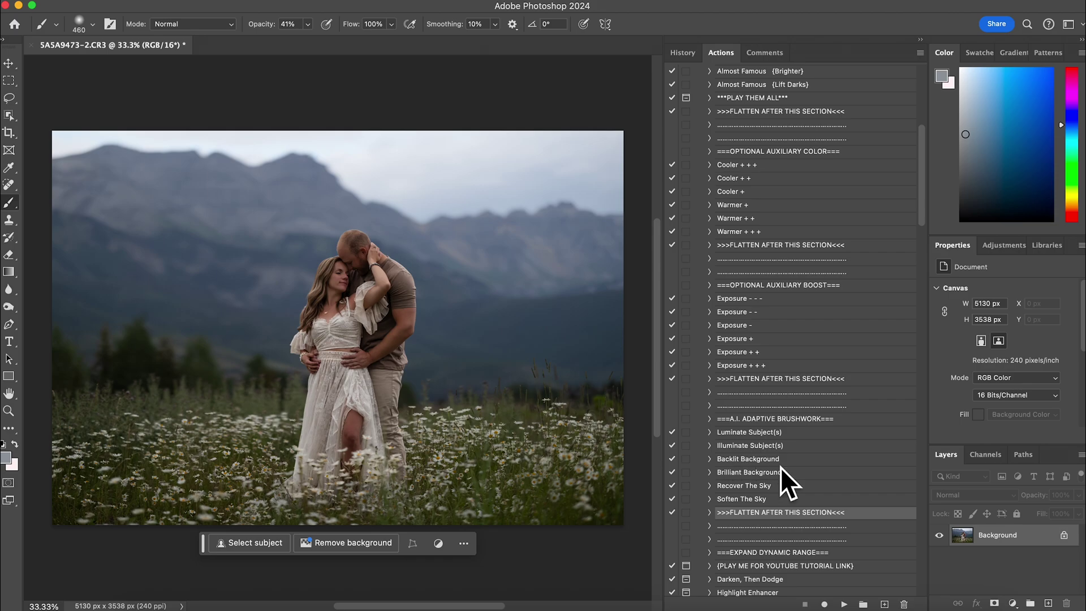
Apply the Brilliant Background preset and tone it down over the foreground flowers
left_click(748, 474)
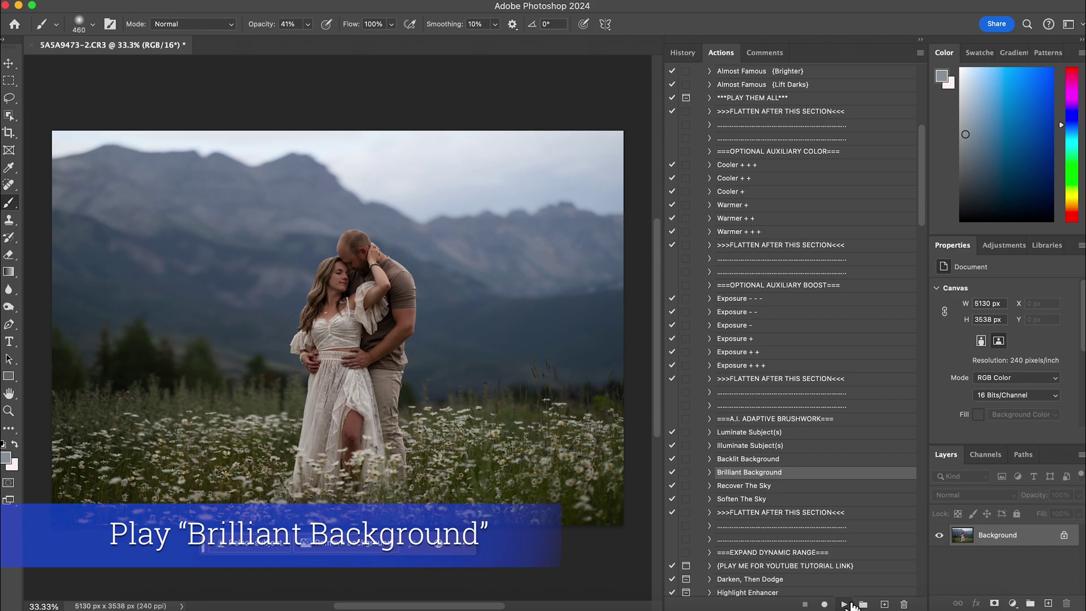
left_click(852, 604)
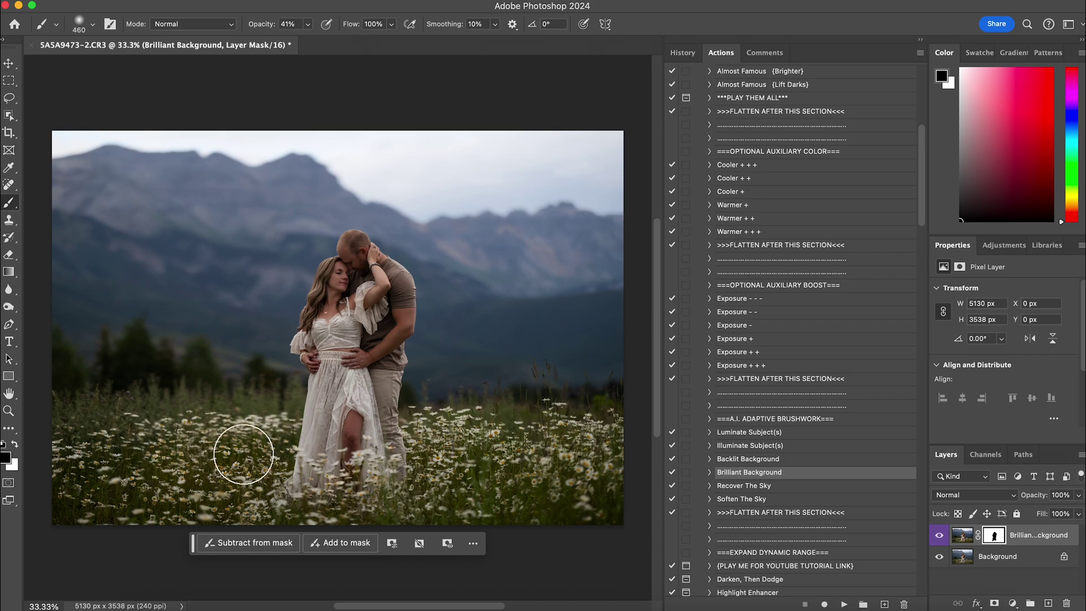
left_click_drag(242, 449, 215, 446)
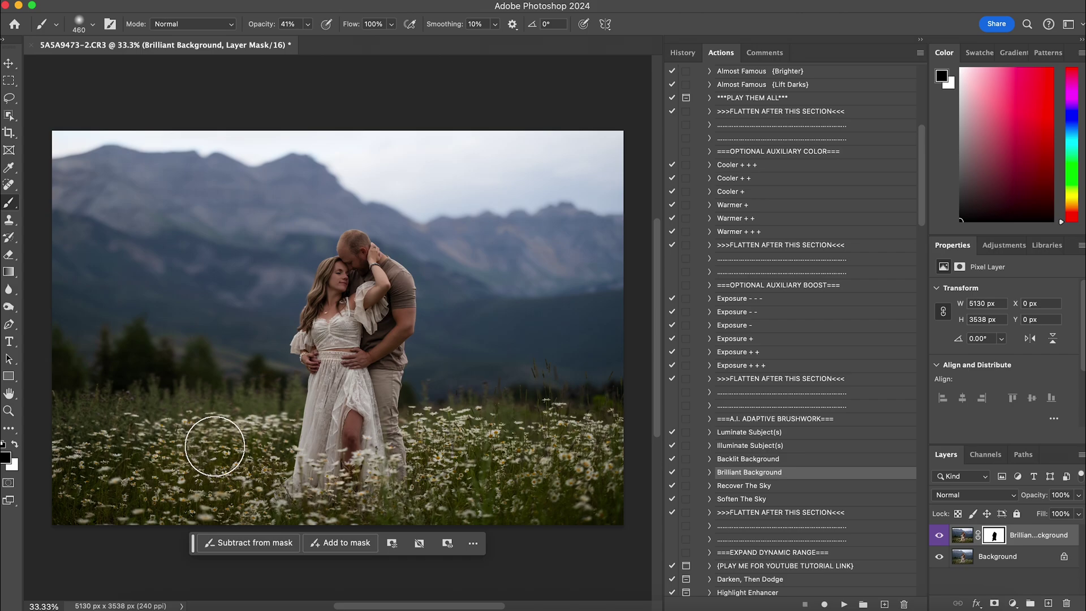
Set the mask brush to 1040 px at 54% opacity, then flatten the Brilliant Background layer
left_click(79, 24)
left_click_drag(133, 66, 148, 67)
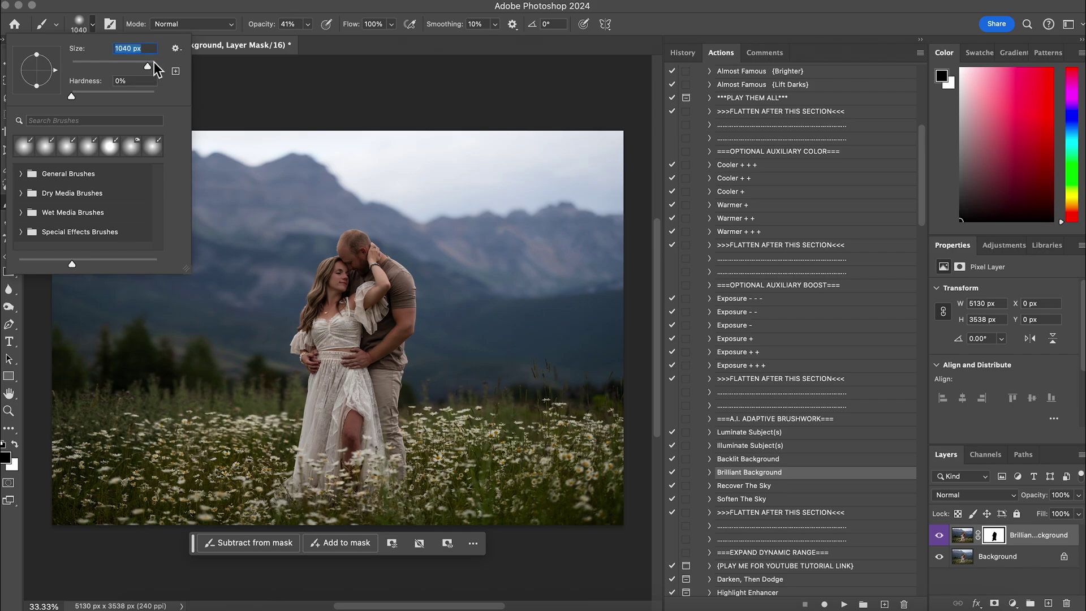
left_click(308, 25)
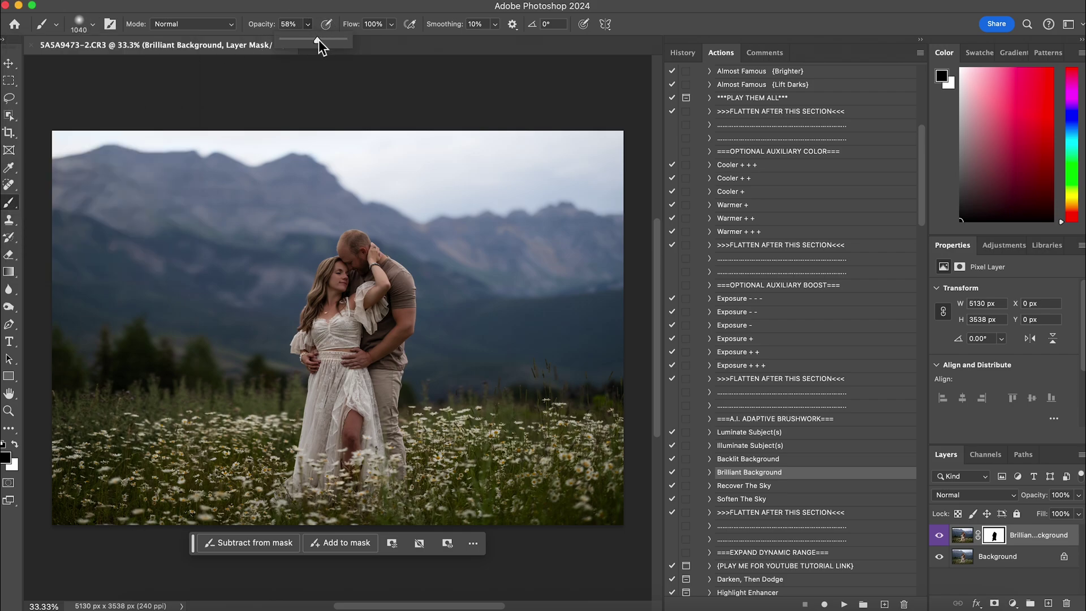
left_click_drag(318, 40, 317, 39)
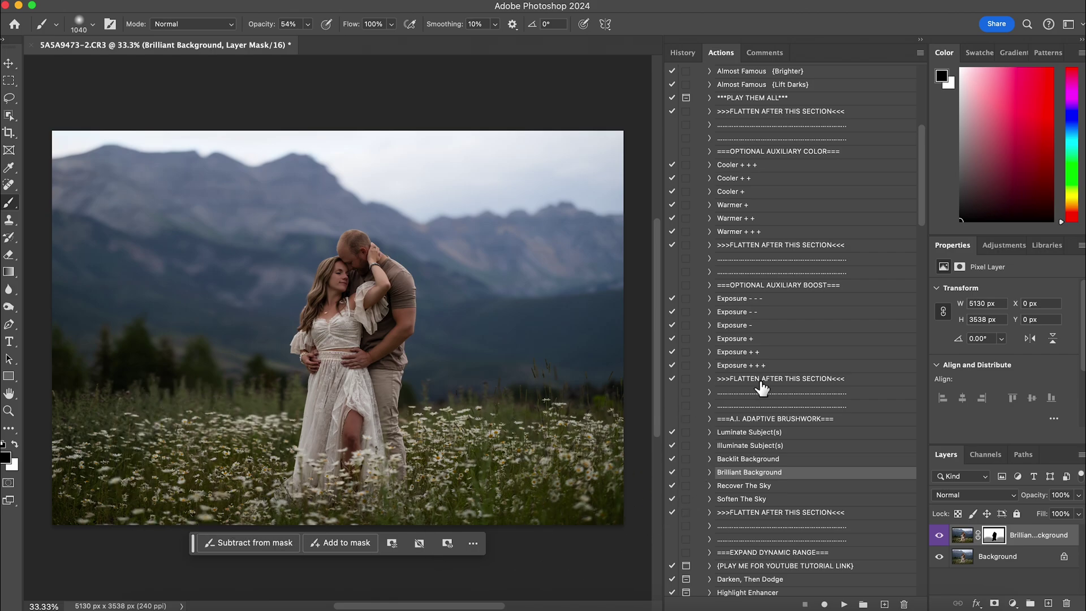
left_click(802, 514)
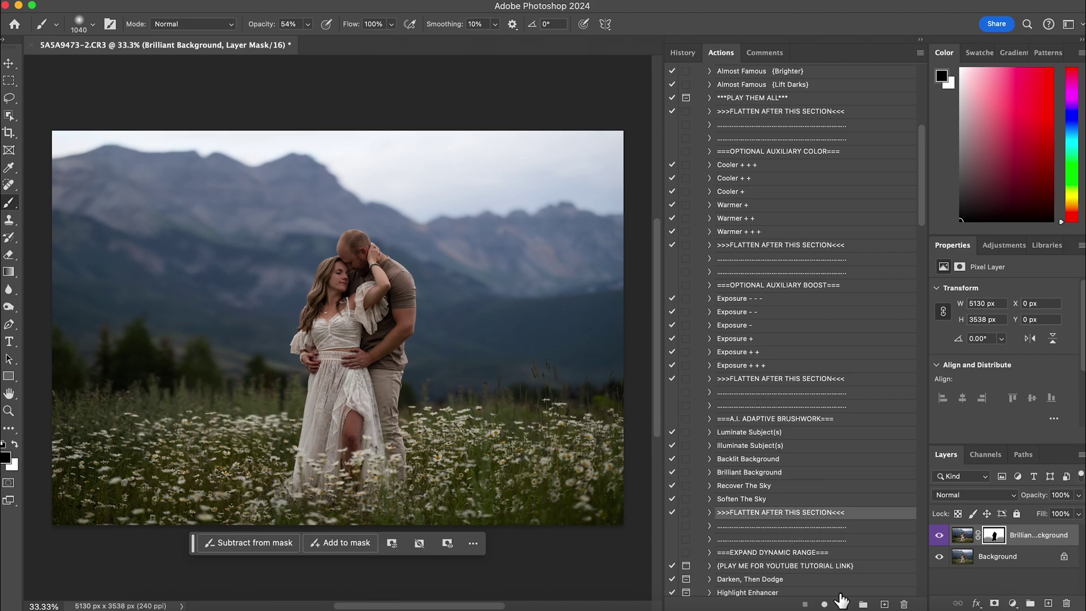
left_click(843, 604)
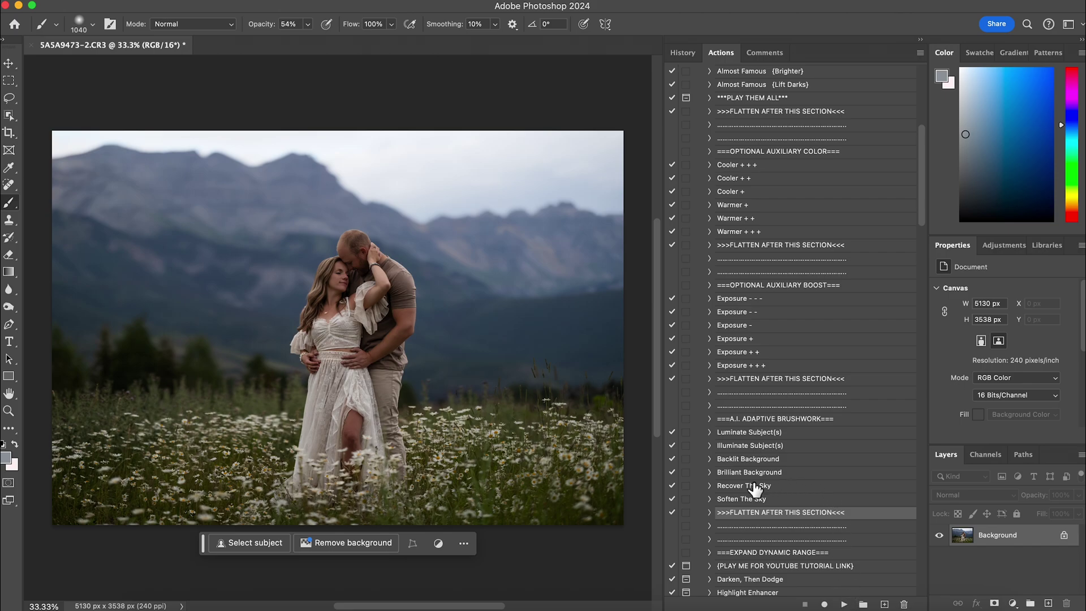
Apply the 'That's Why They Call It The Blues' Alpine Breeze grade to the photo
scroll(756, 487, "down", 10)
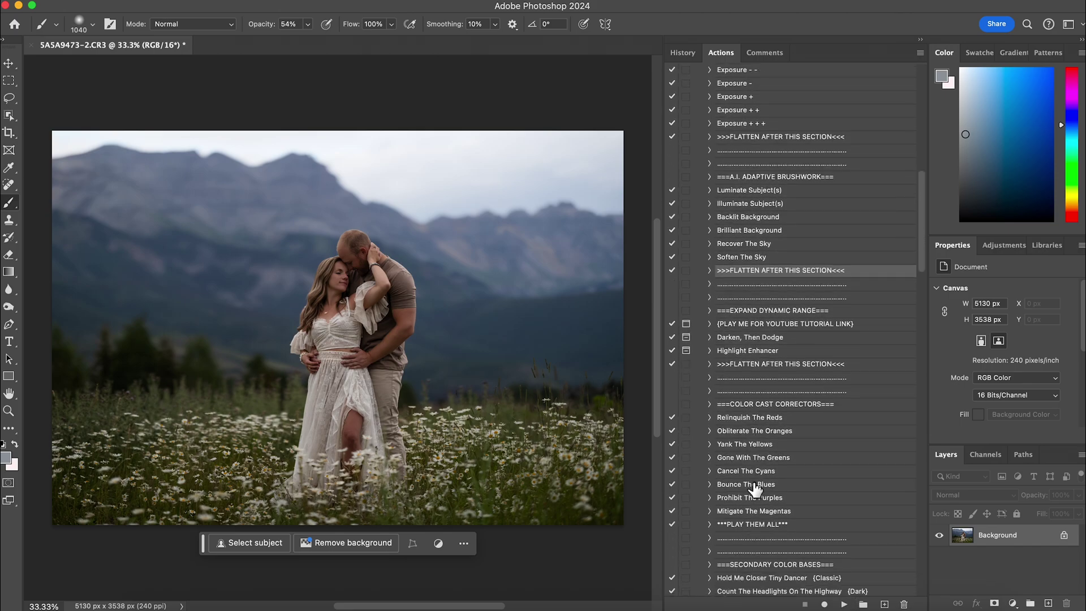
scroll(755, 487, "down", 5)
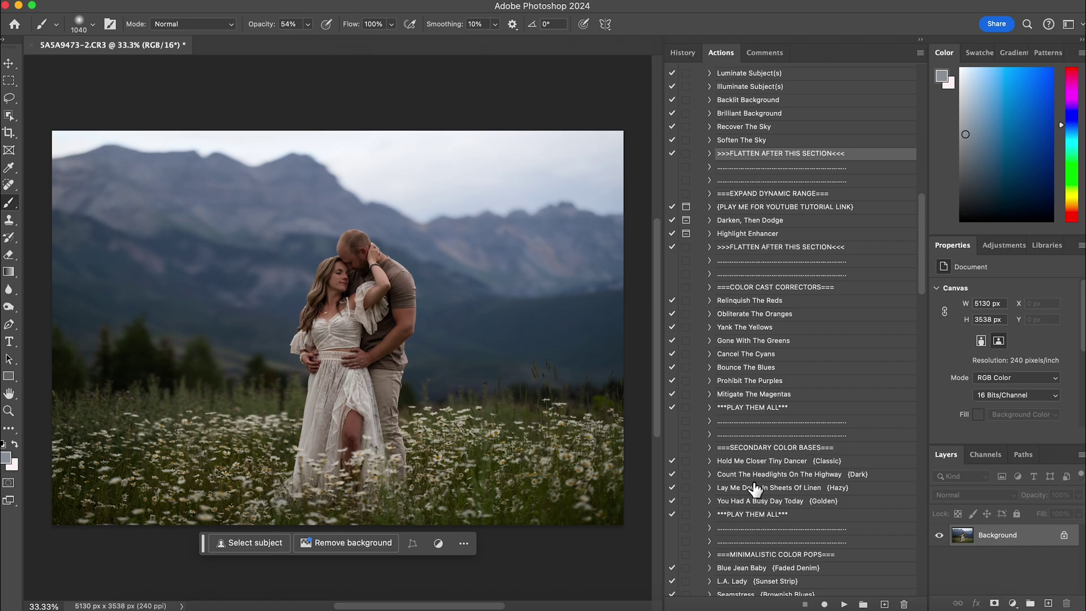
scroll(755, 487, "down", 10)
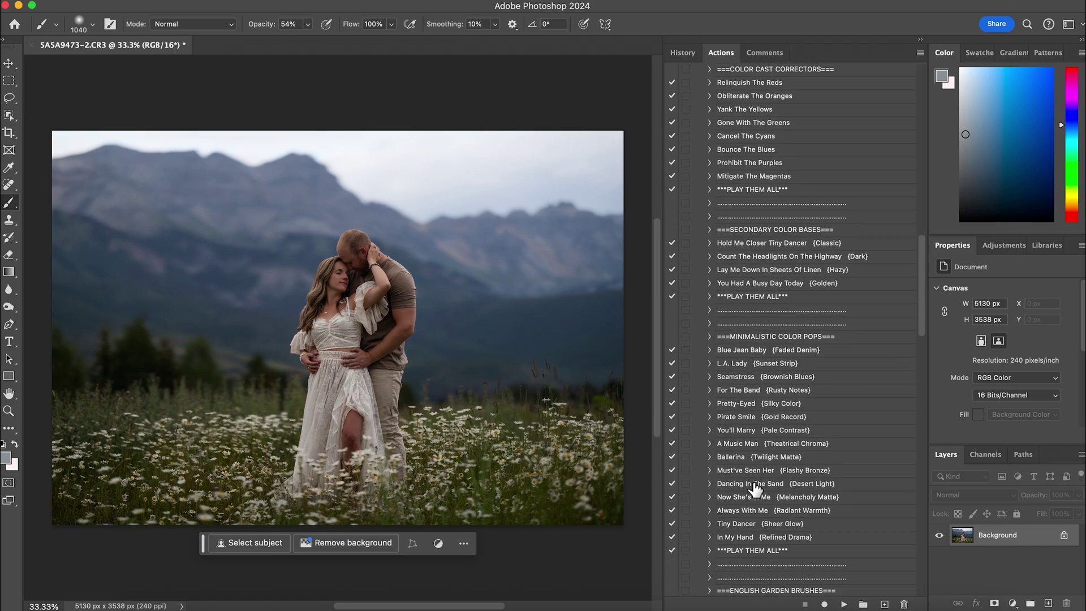
scroll(755, 487, "down", 20)
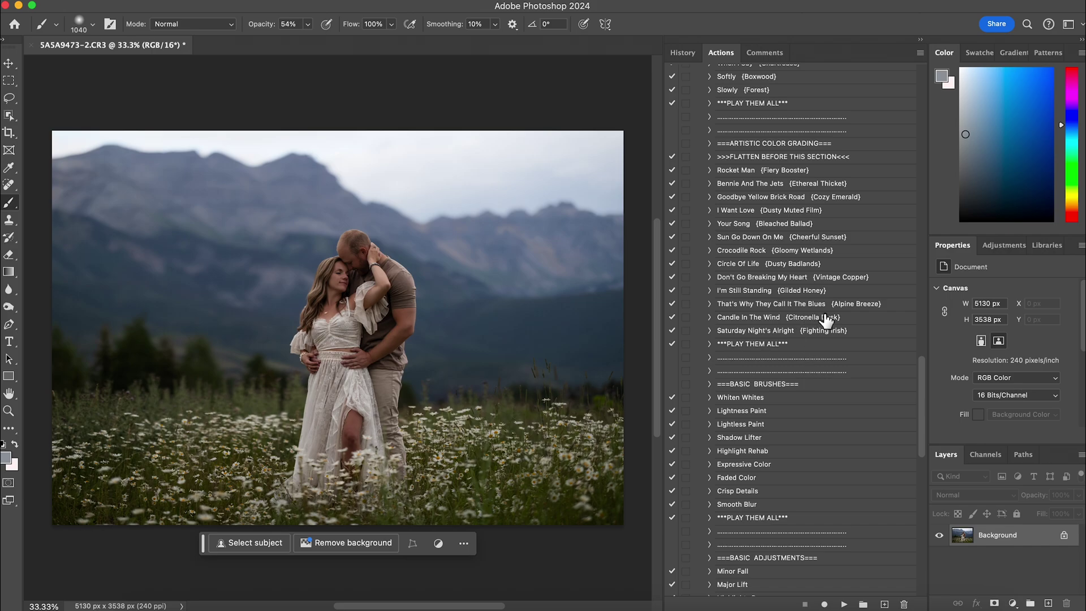
left_click(865, 308)
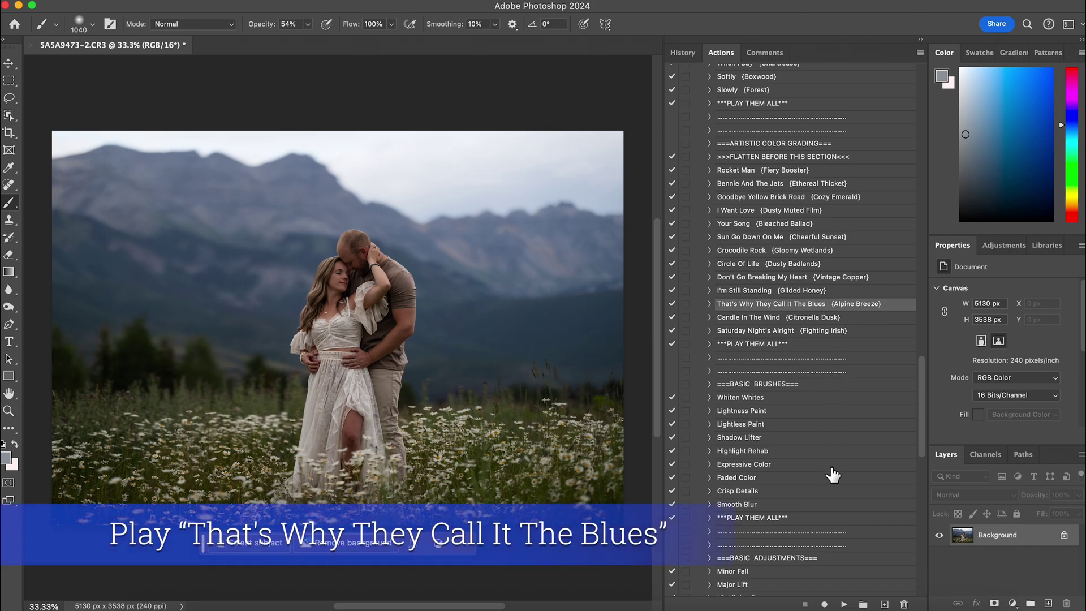
left_click(844, 604)
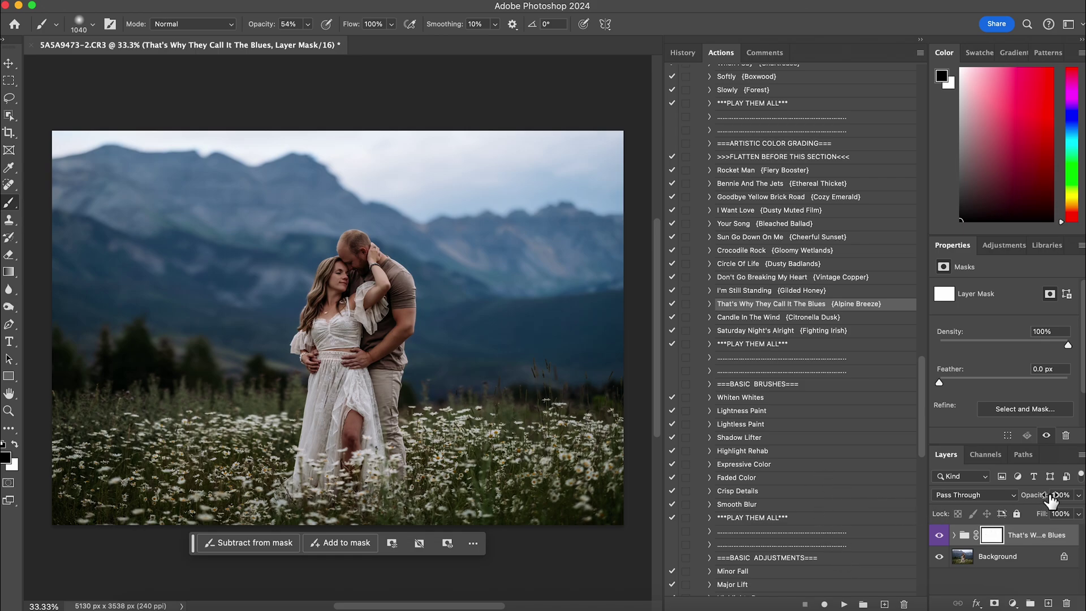
Lower the grade group's opacity to 46% and flatten it into the Background
left_click(1078, 495)
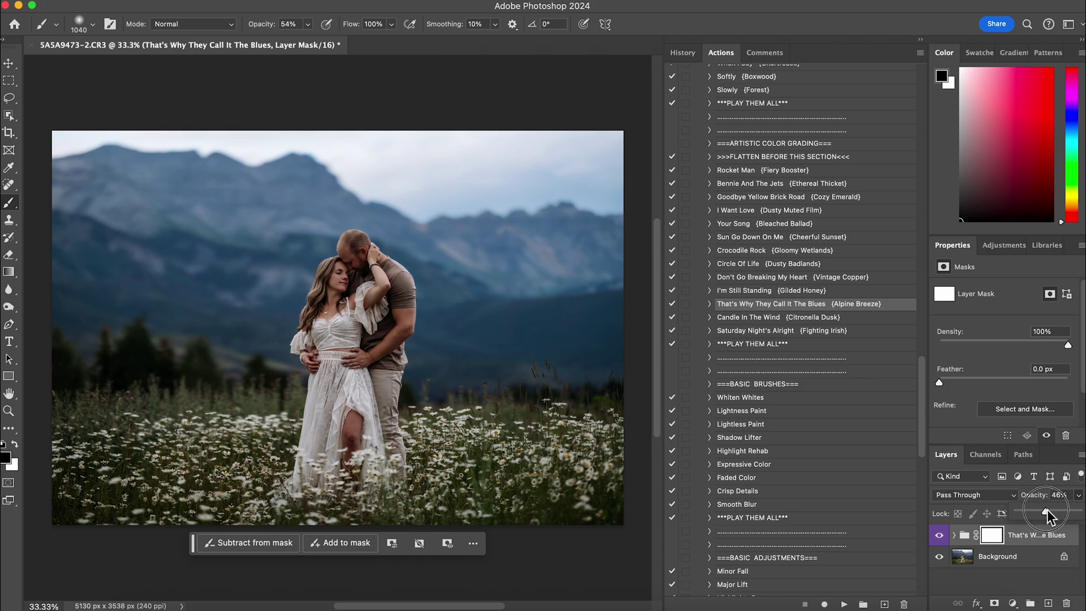
left_click_drag(1047, 510, 1047, 512)
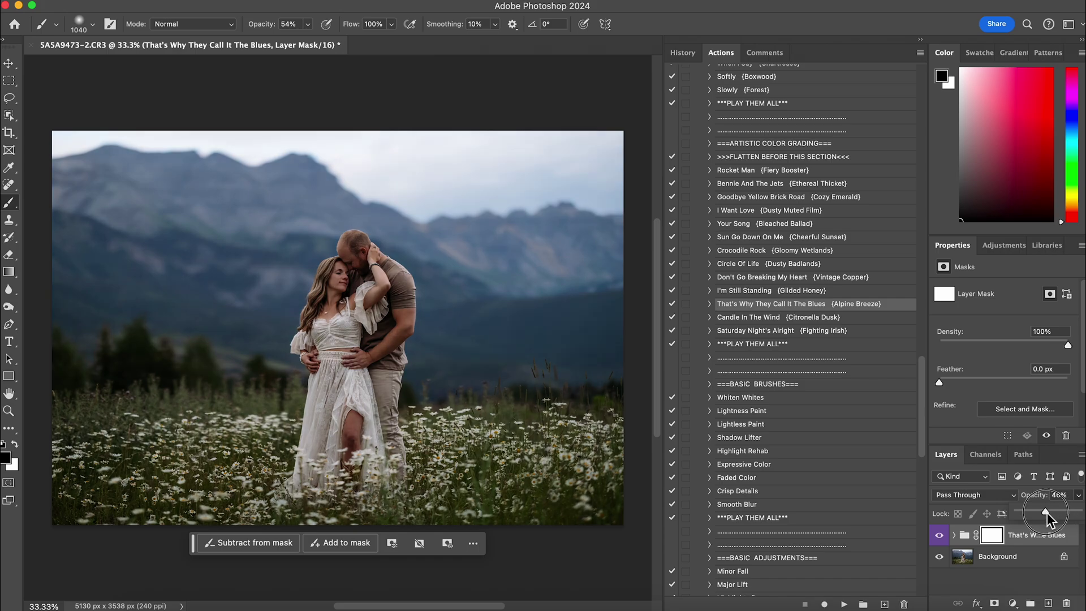
scroll(812, 373, "up", 20)
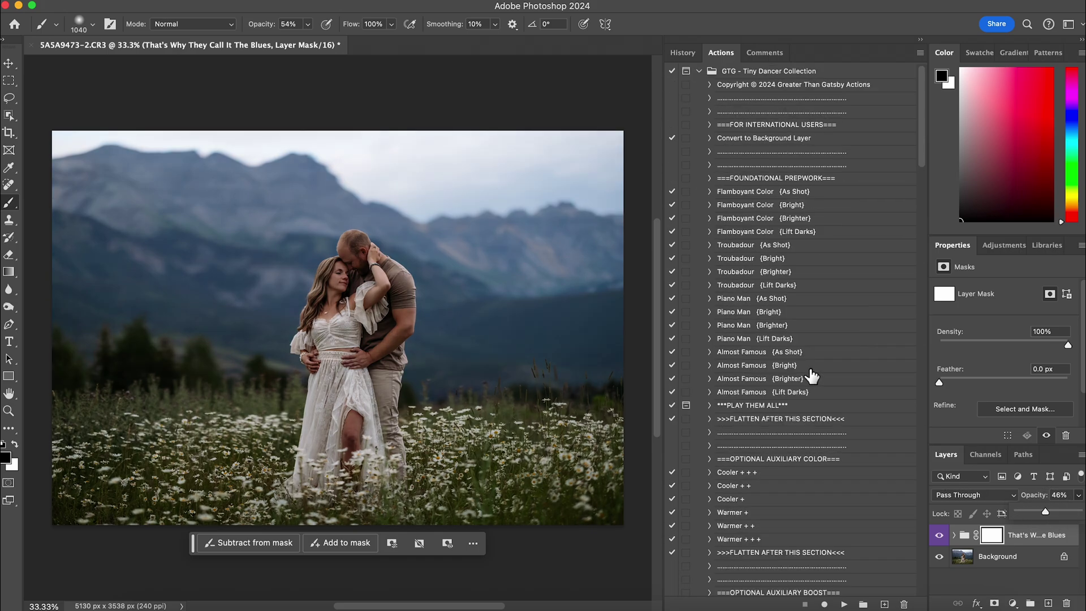
left_click(806, 419)
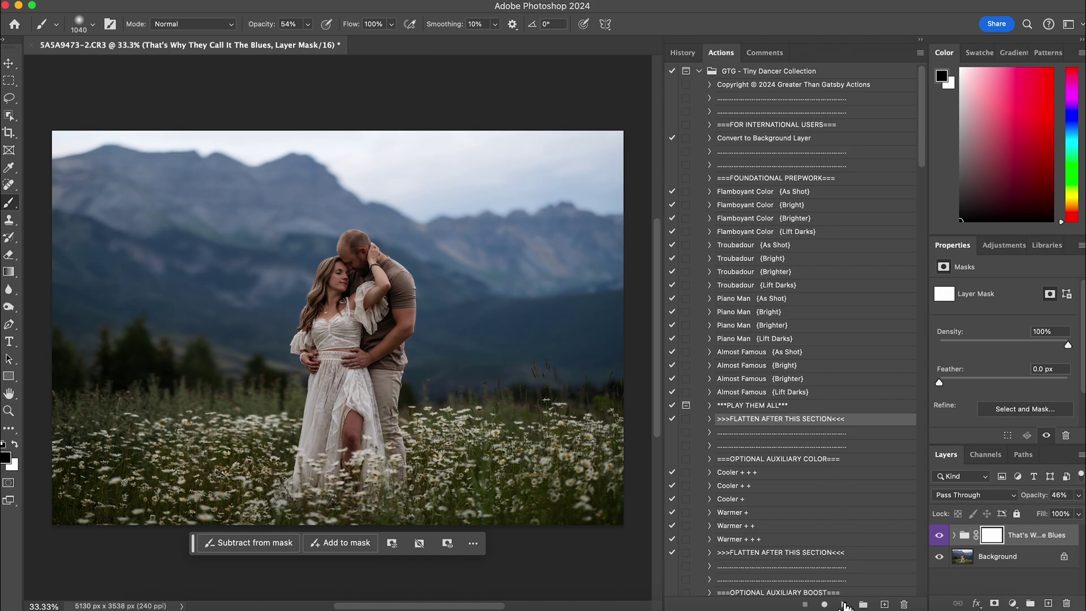
left_click(843, 604)
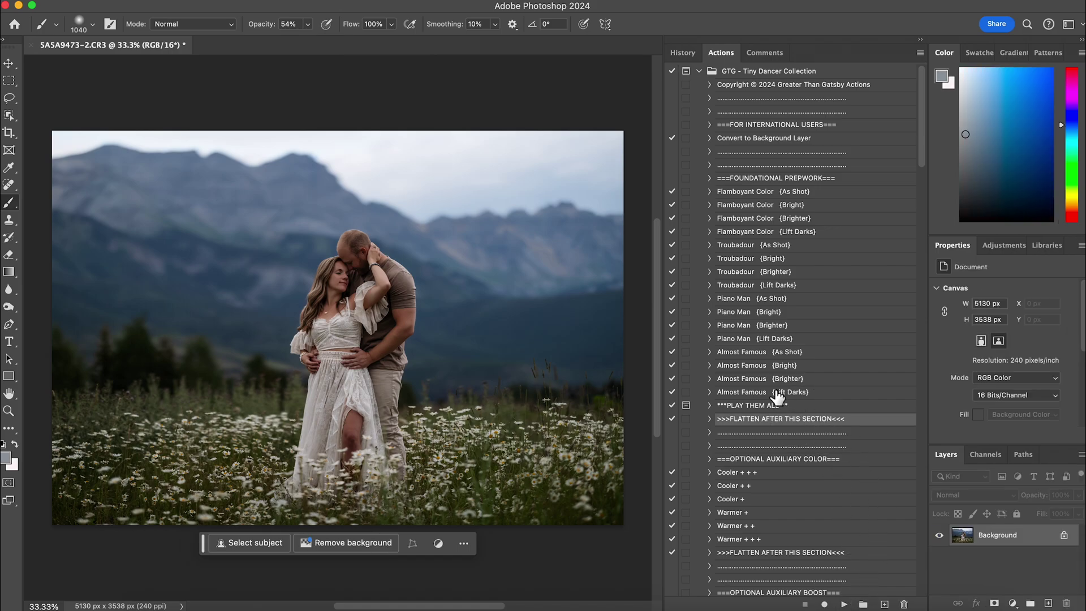
Apply the Circle Of Life grade and lower its group opacity to 48%
scroll(778, 398, "down", 20)
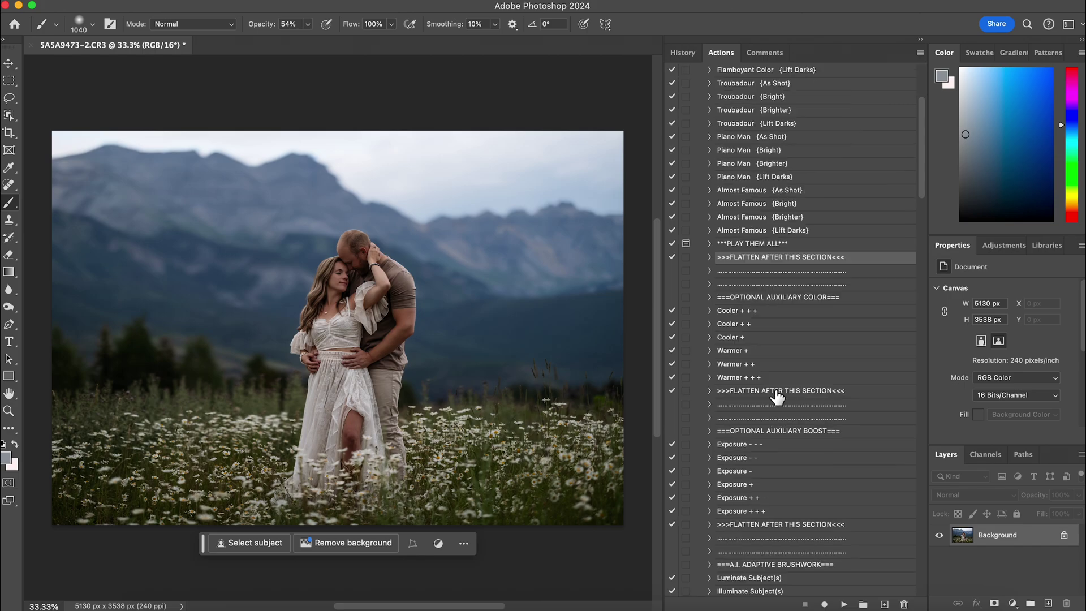
scroll(778, 398, "down", 15)
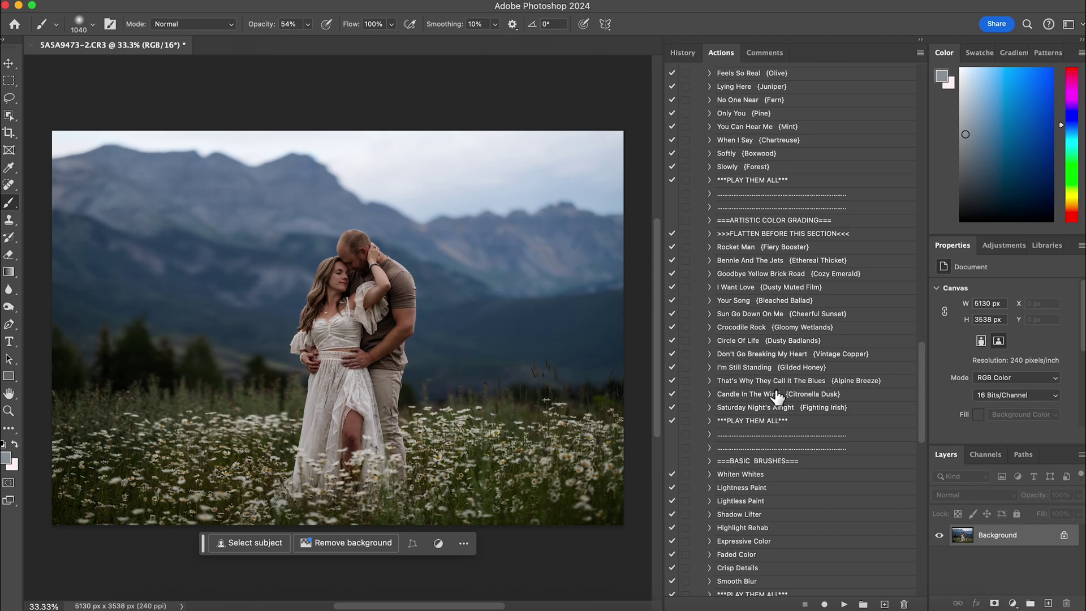
left_click(805, 342)
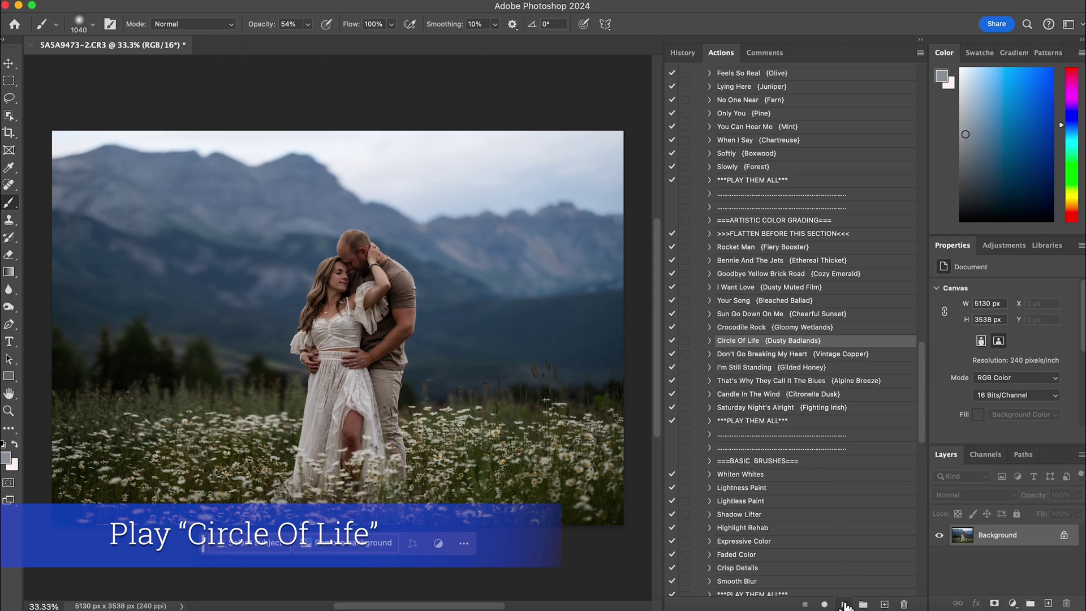
left_click(844, 604)
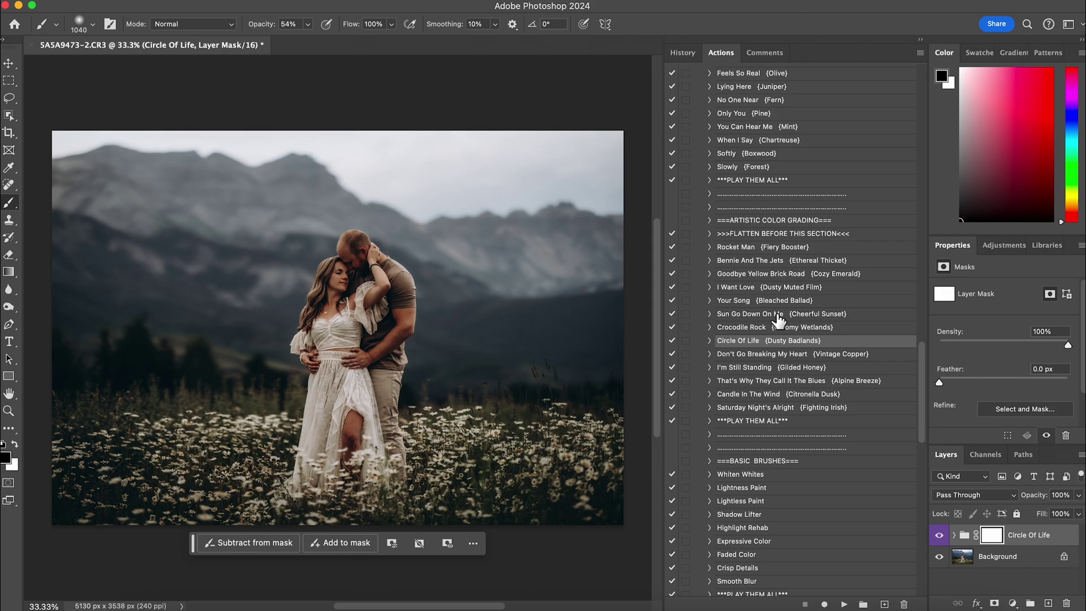
left_click(1078, 495)
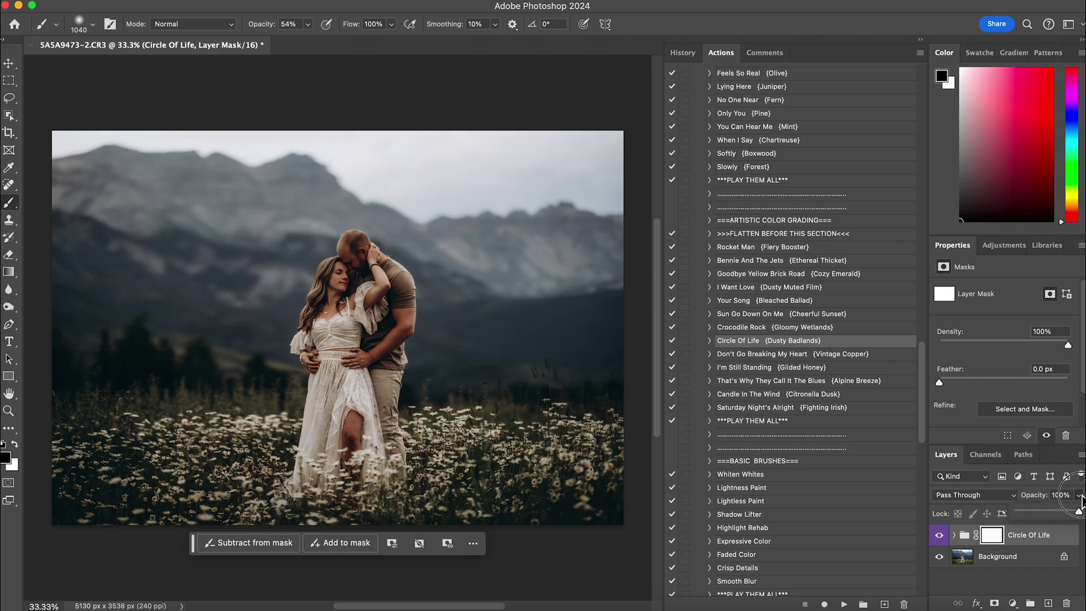
left_click(1046, 512)
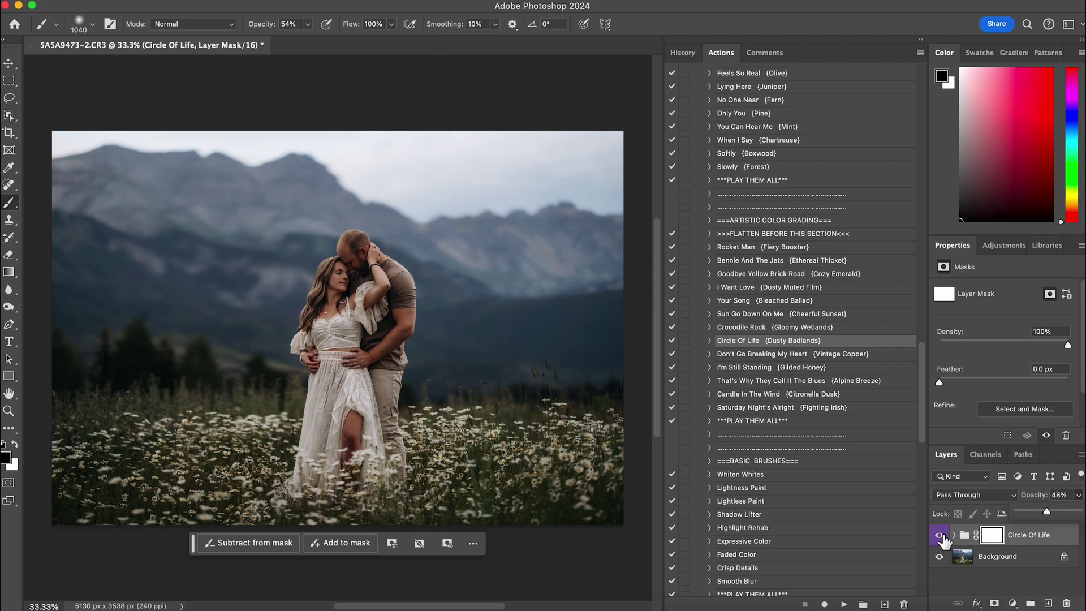
left_click(941, 537)
Toggle the grade's visibility to compare before and after, then select the Background layer
left_click(941, 538)
left_click(941, 537)
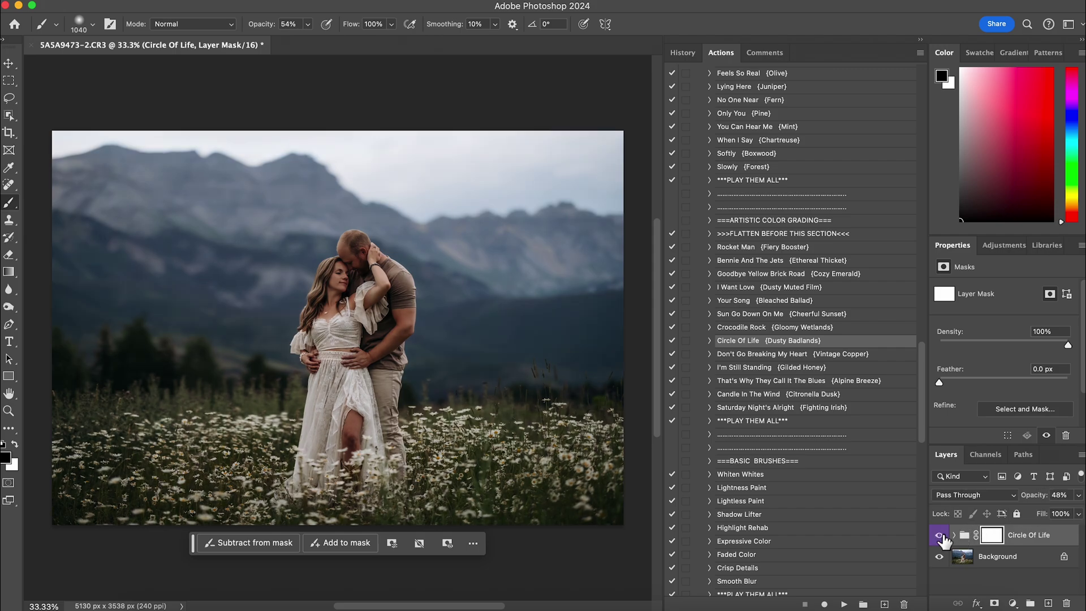
left_click(941, 537)
left_click(941, 537)
left_click(940, 537)
left_click(941, 538)
left_click(999, 557)
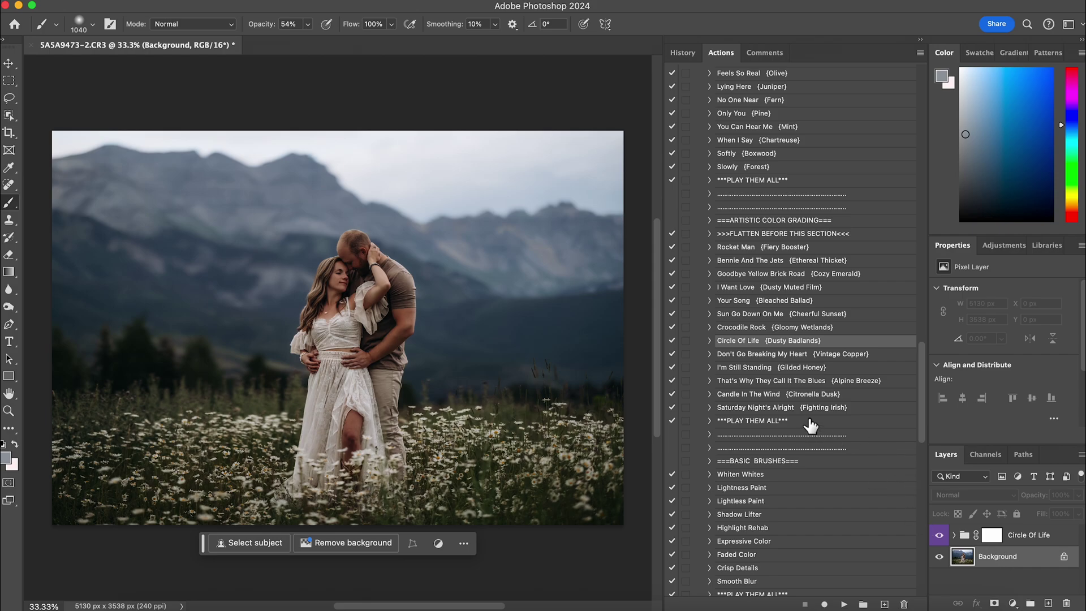
Run '>>>FLATTEN AFTER THIS SECTION<<<' to merge the Circle Of Life grade into the Background
scroll(810, 422, "up", 10)
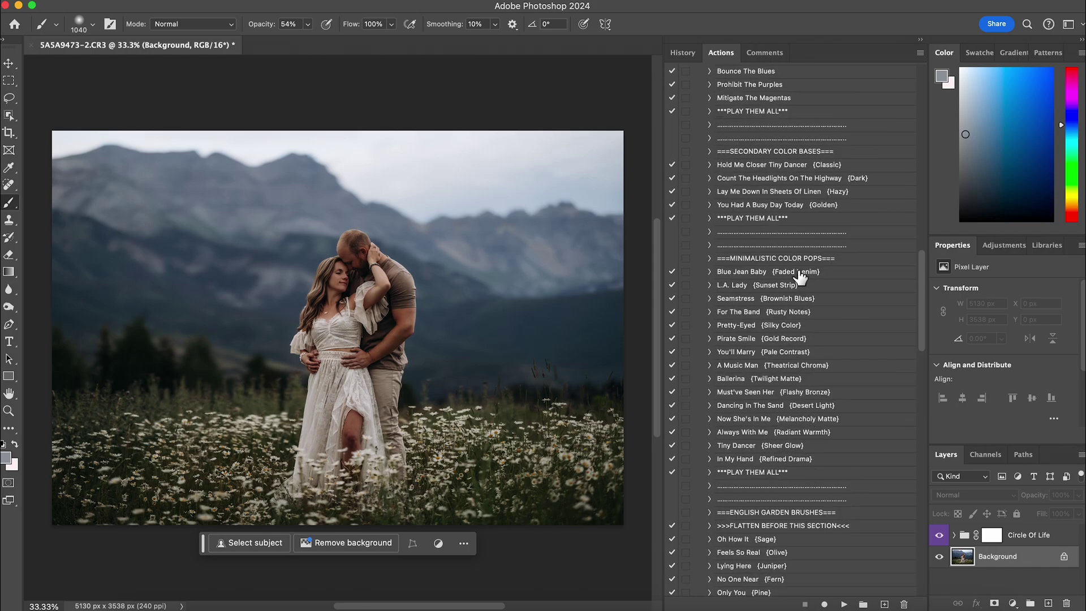
scroll(799, 276, "up", 10)
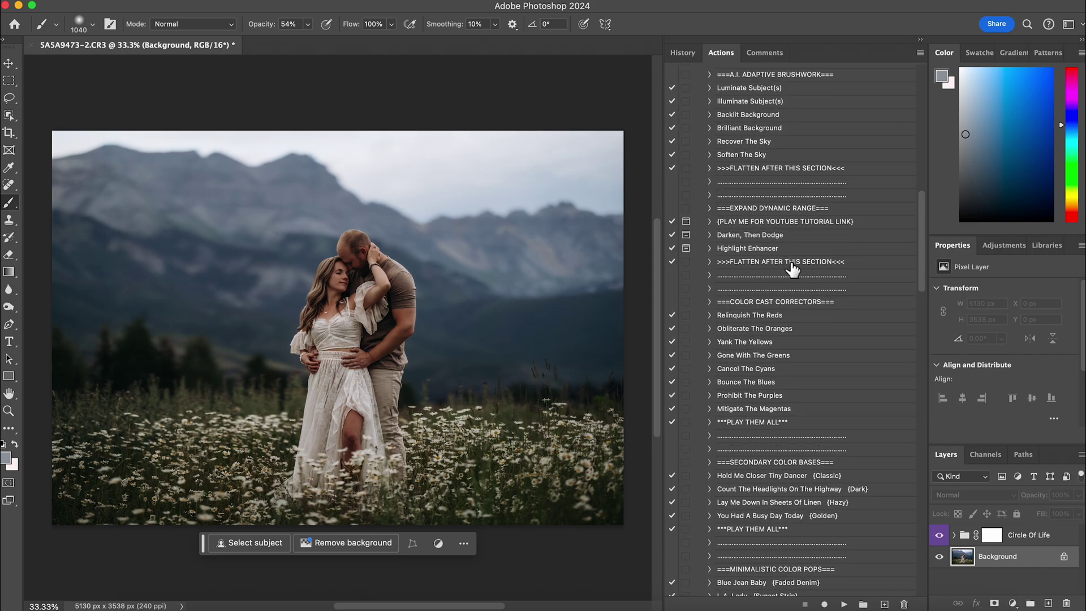
left_click(793, 264)
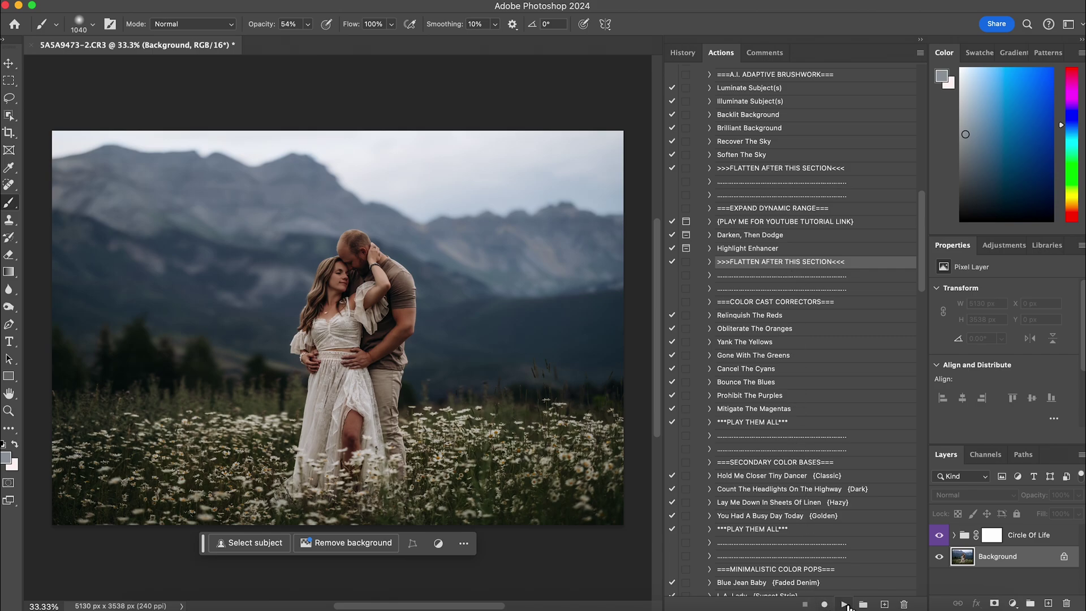
left_click(845, 604)
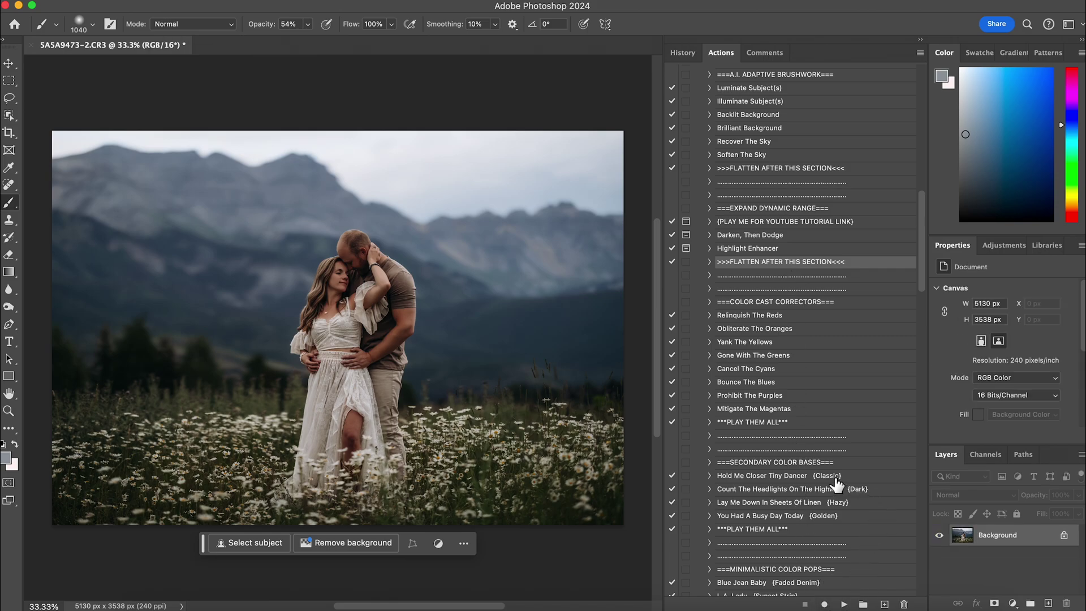
Apply the Major Lift preset as a new masked curves adjustment
scroll(806, 489, "down", 15)
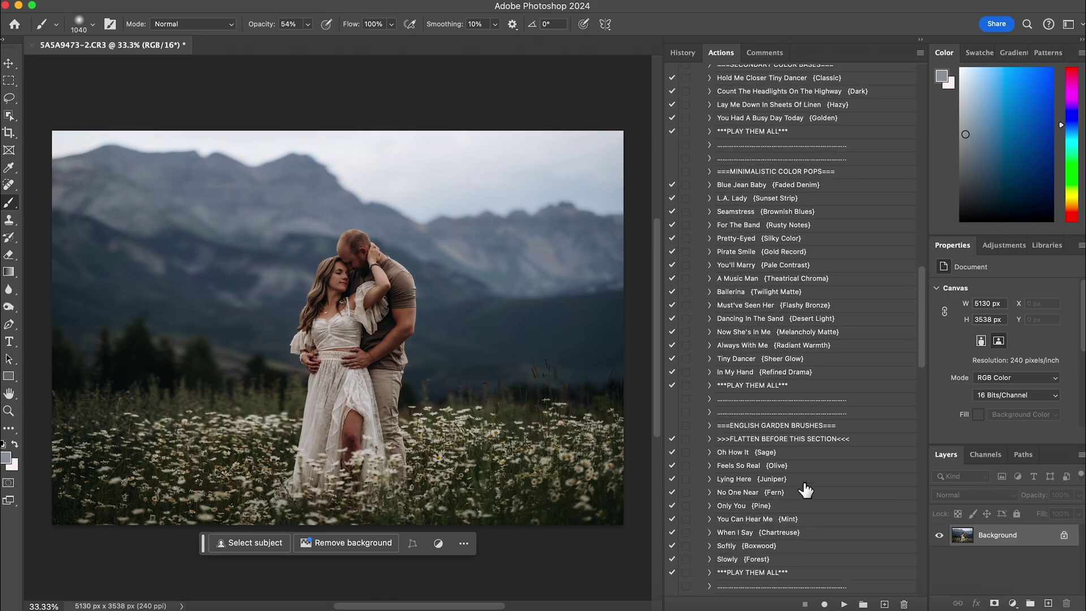
scroll(806, 488, "down", 5)
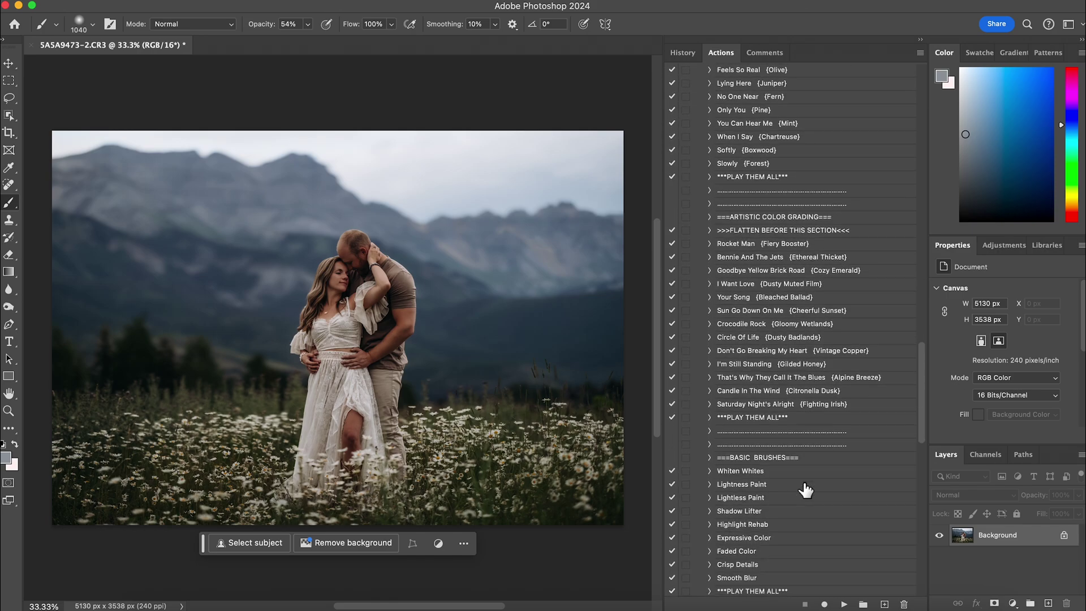
scroll(806, 489, "down", 3)
left_click(772, 509)
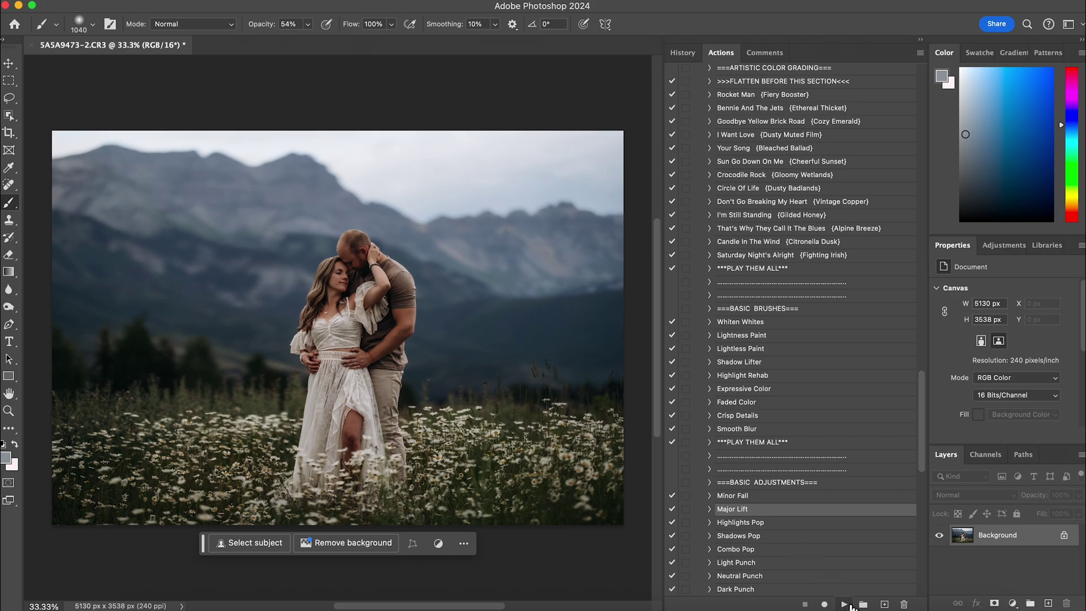
left_click(844, 605)
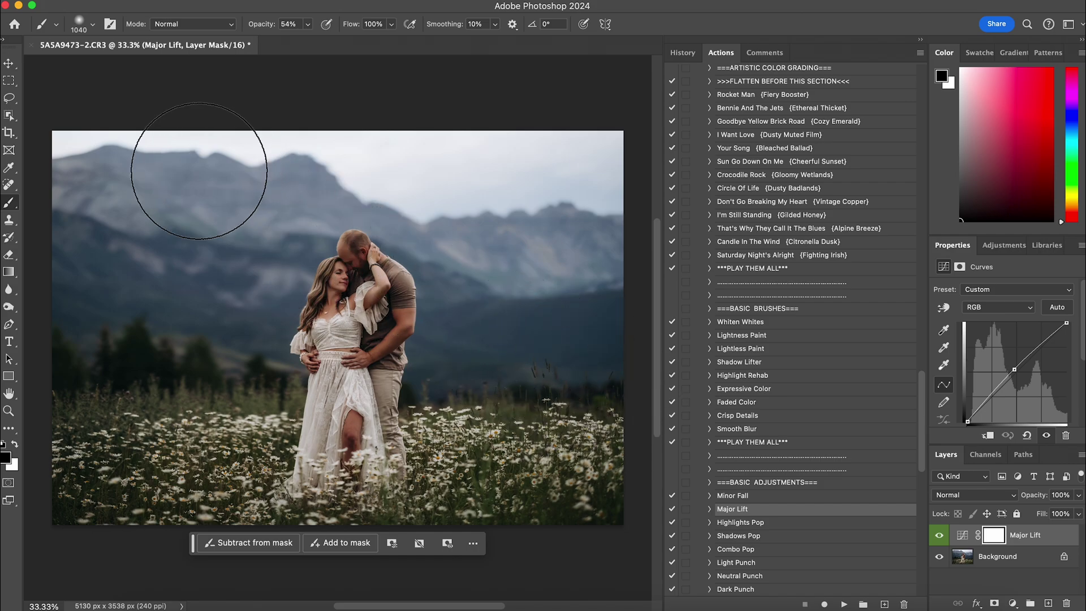
Shrink the brush to 284 px and mask the Major Lift brightening off the dress
left_click(92, 25)
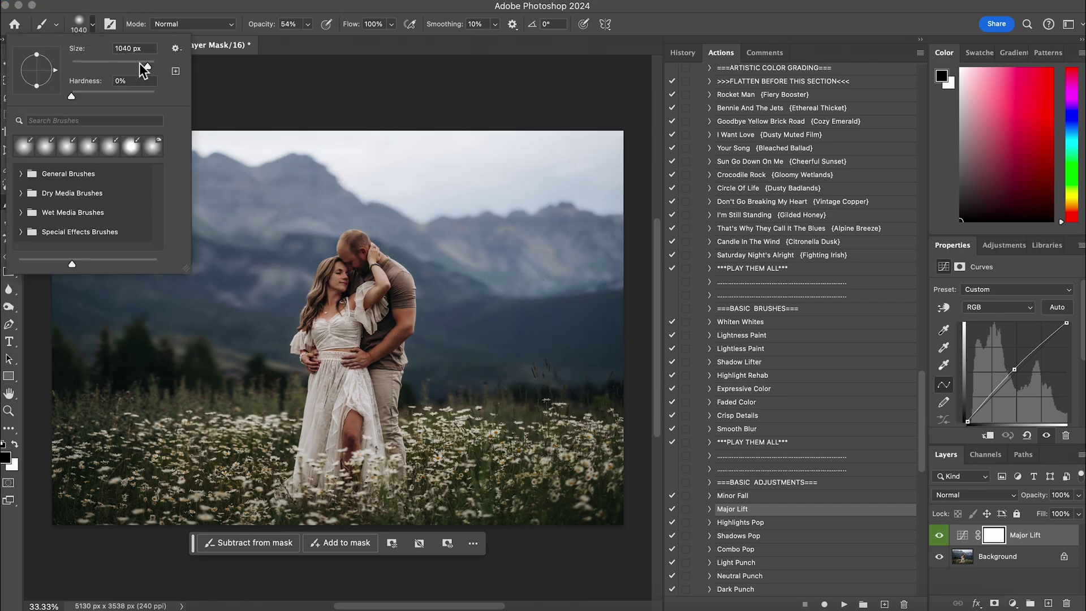
left_click_drag(145, 69, 138, 66)
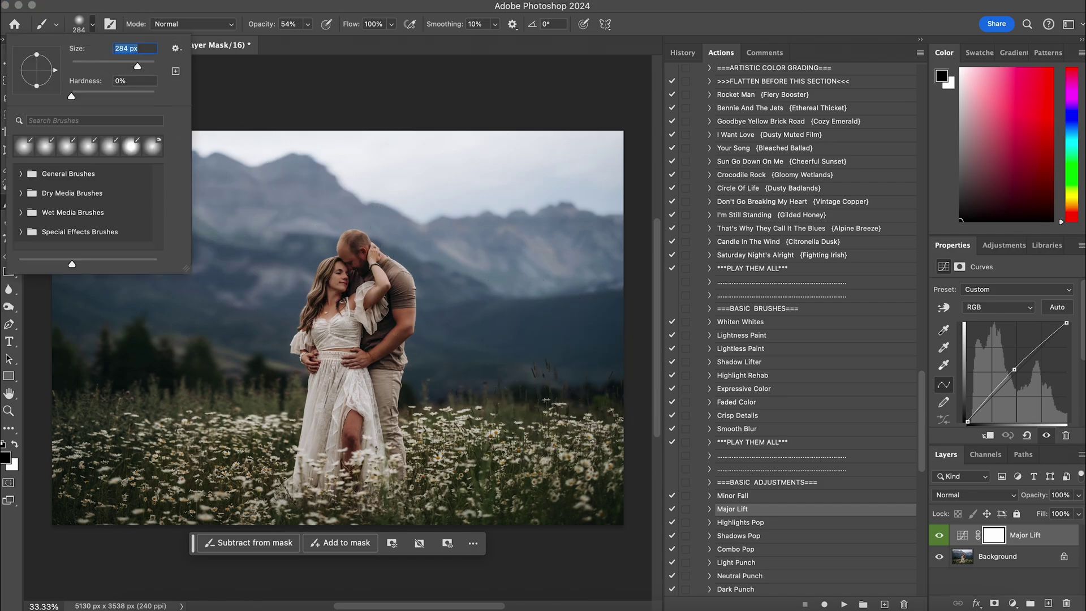
left_click(318, 461)
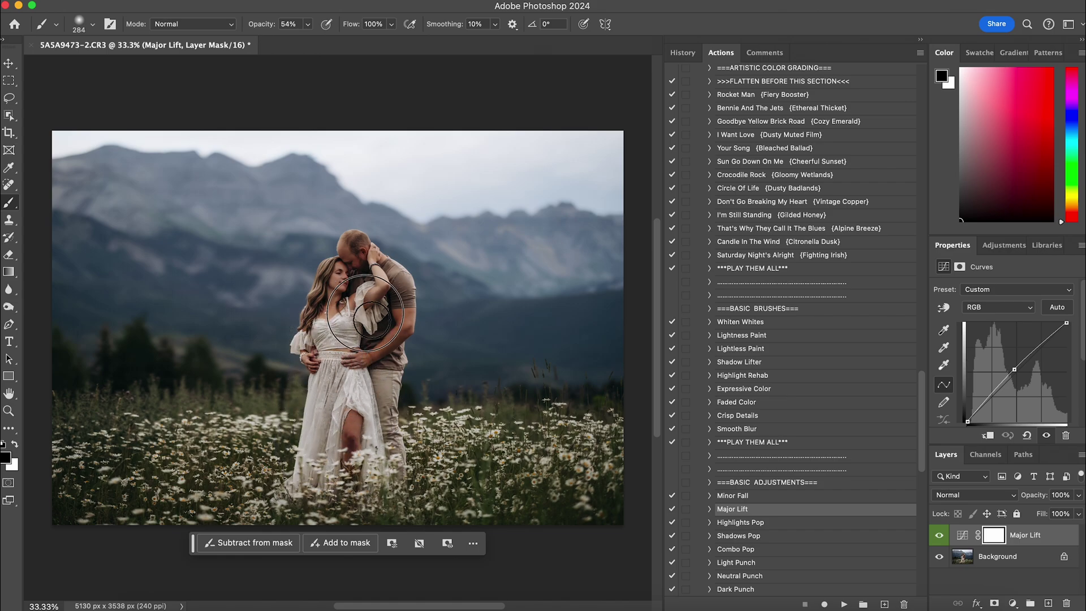
mouse_move(372, 320)
left_mouse_down()
mouse_move(310, 342)
mouse_move(351, 343)
mouse_move(358, 383)
left_mouse_up()
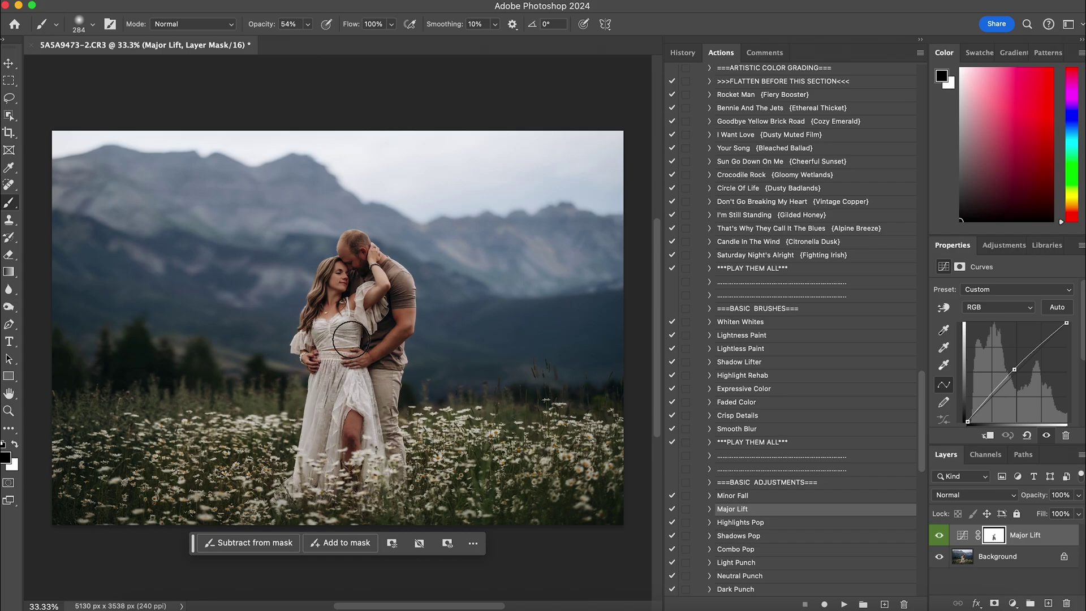
left_click_drag(362, 396, 358, 377)
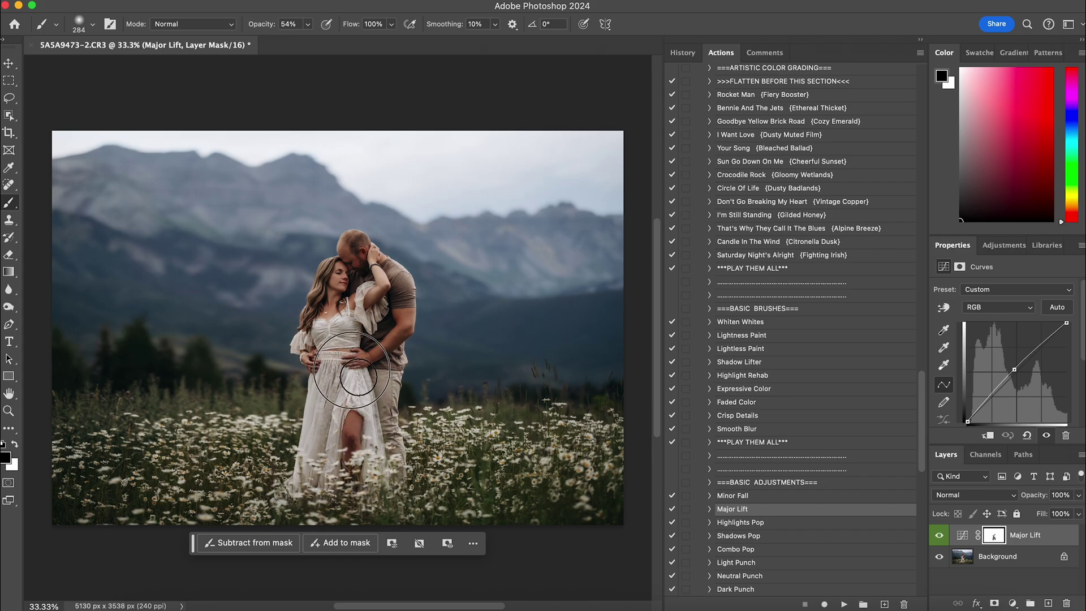
Flatten the Major Lift layer into the Background
scroll(772, 411, "up", 10)
left_click(771, 404)
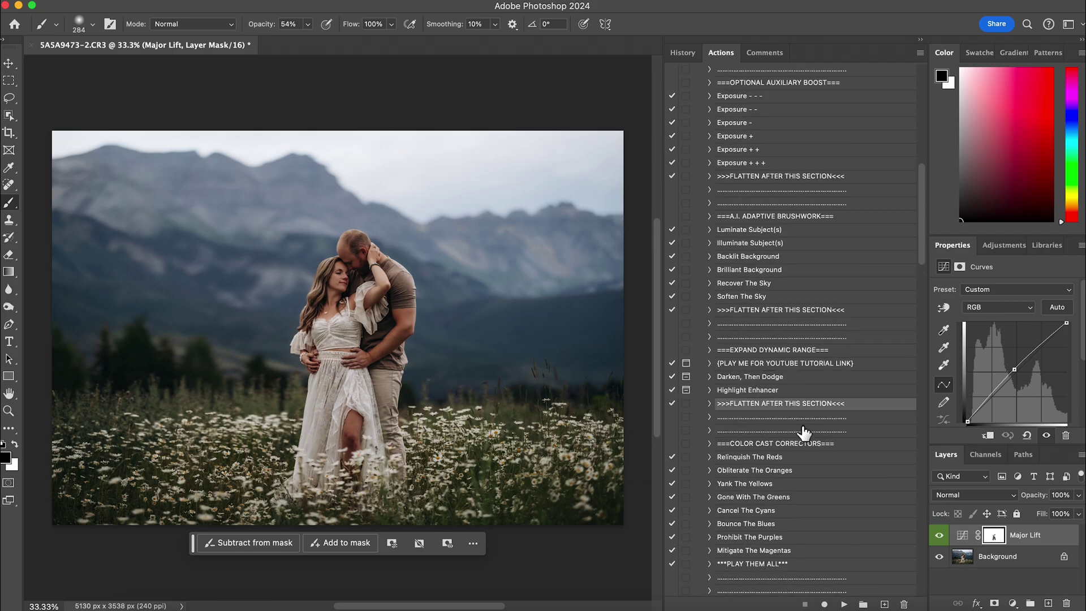
left_click(844, 604)
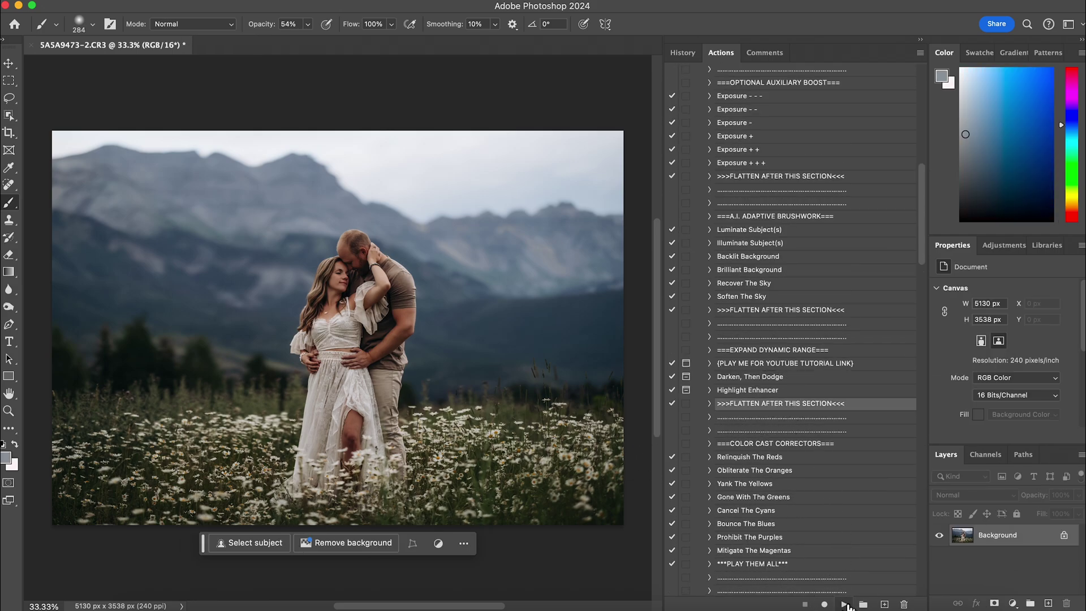
Apply the Rhinestone Glasses {Focus Light} effect, continuing past the flatten warning
scroll(723, 482, "down", 10)
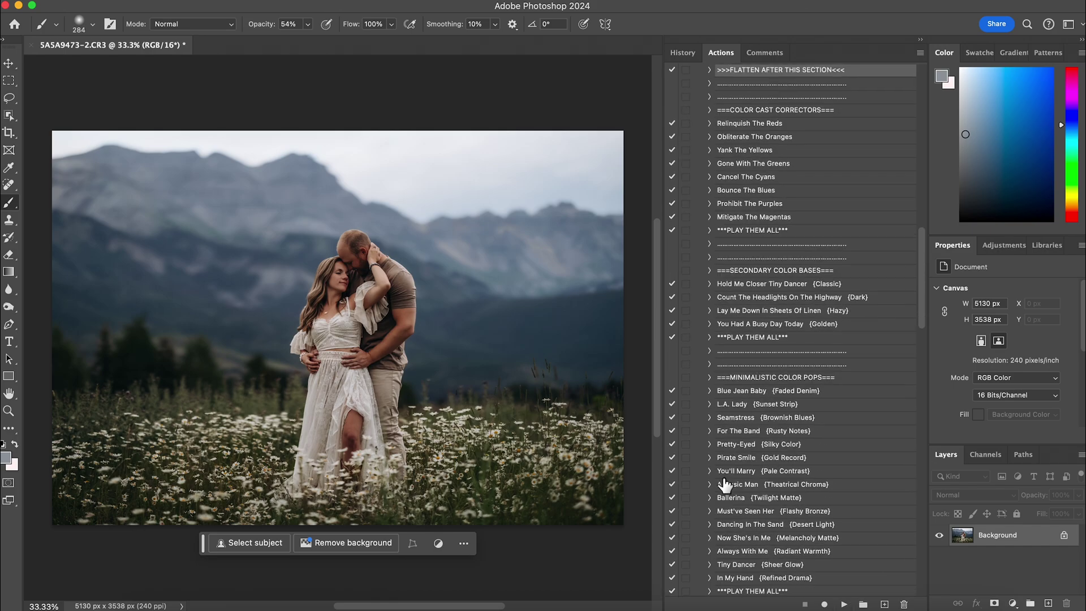
scroll(724, 482, "down", 15)
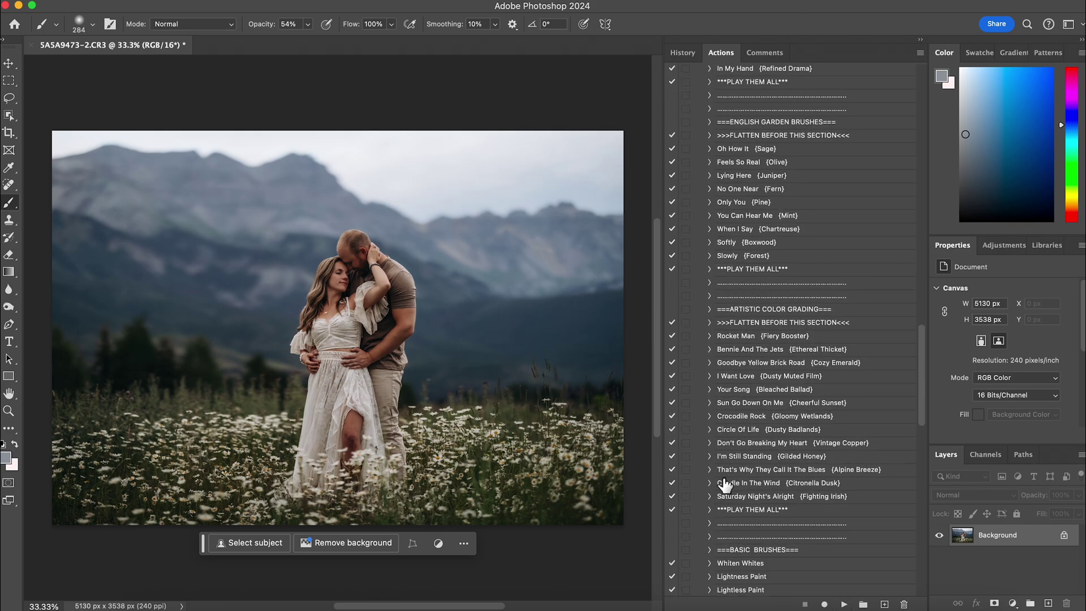
scroll(724, 482, "down", 12)
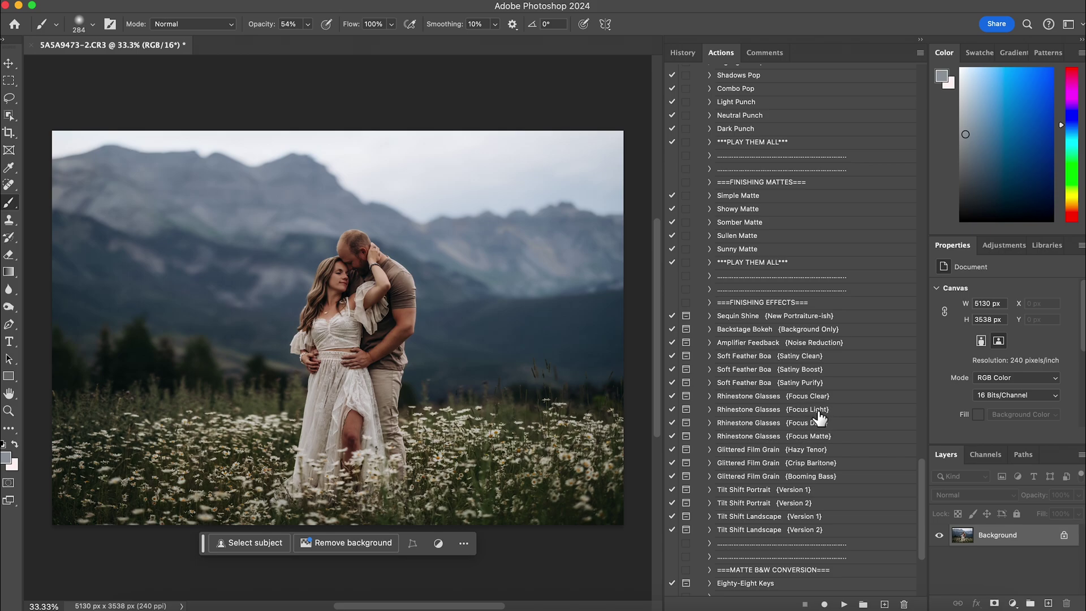
left_click(819, 411)
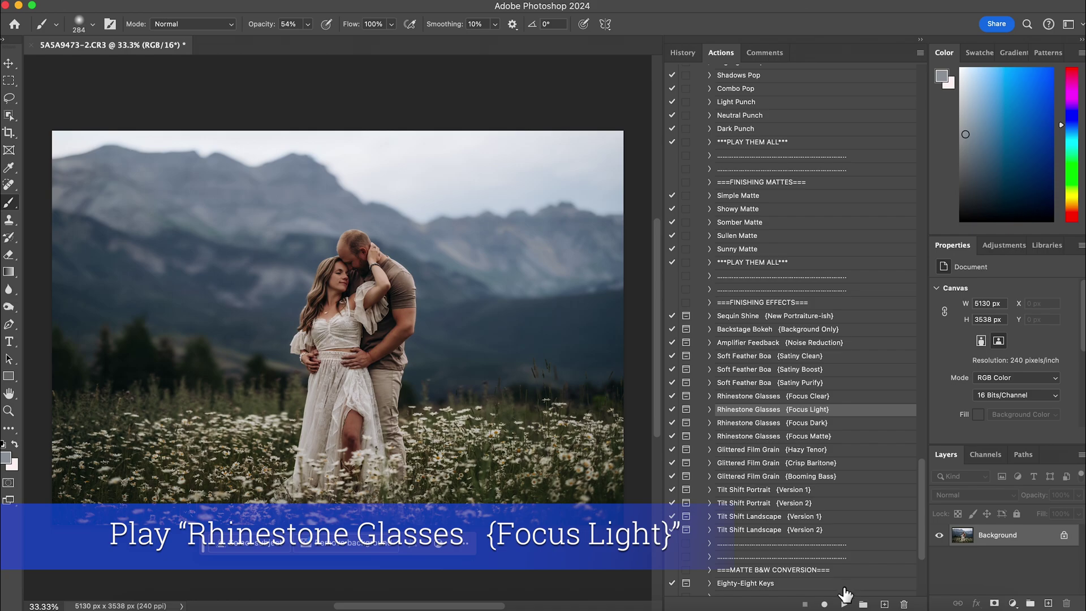
left_click(845, 604)
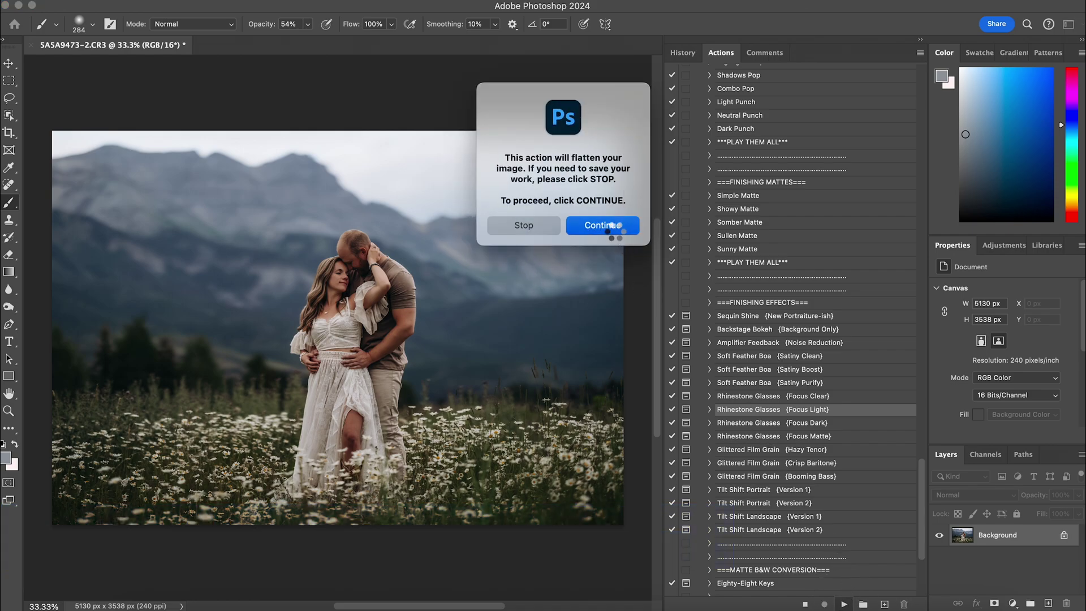
left_click(608, 232)
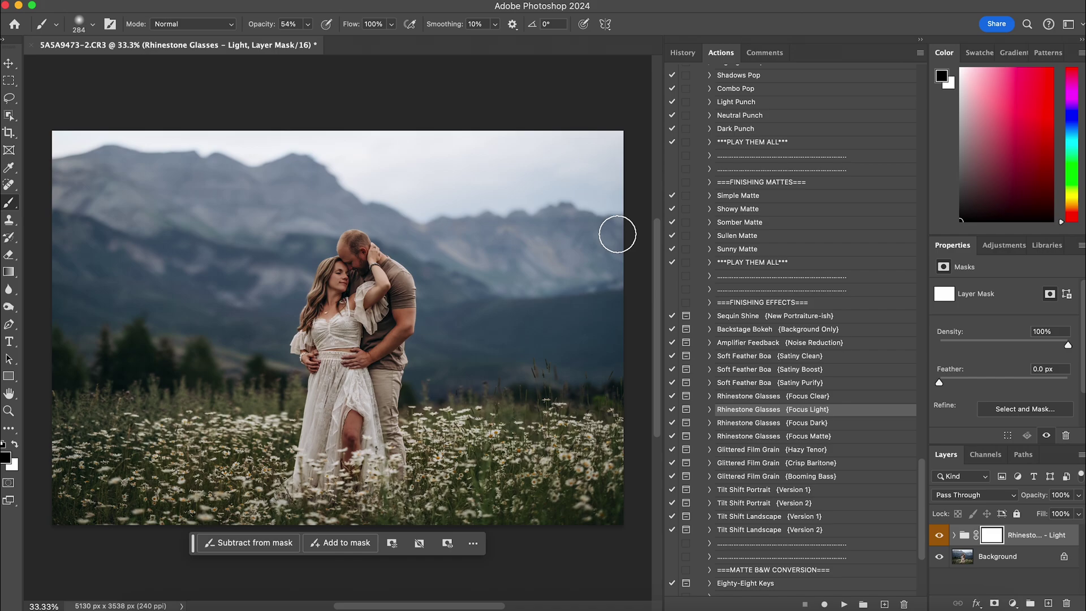
Run '>>>FLATTEN AFTER THIS SECTION<<<' to merge the Rhinestone group into the Background
scroll(839, 294, "up", 10)
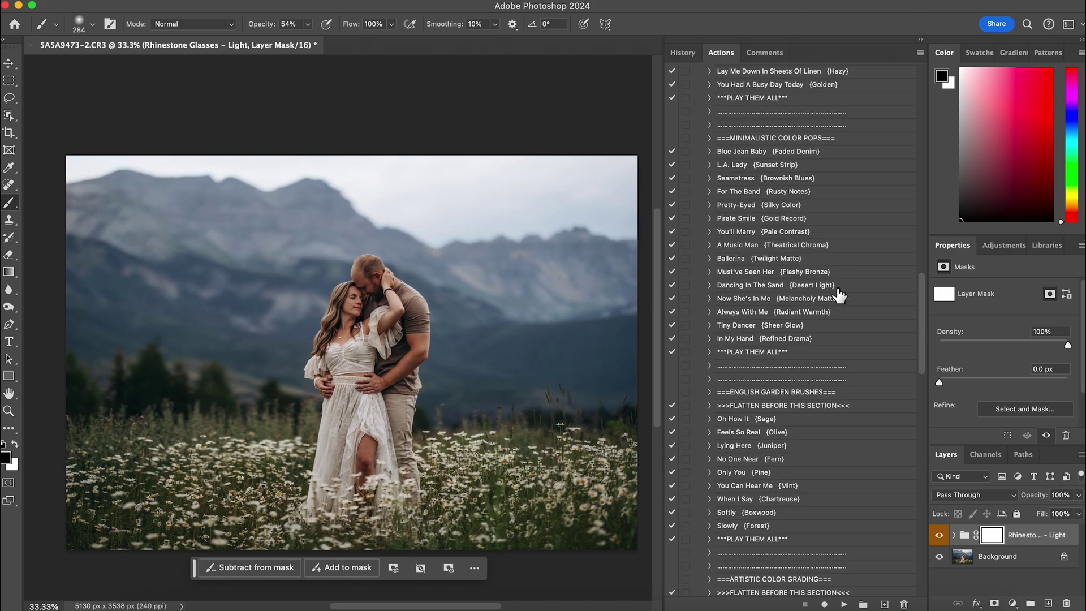
scroll(839, 294, "up", 10)
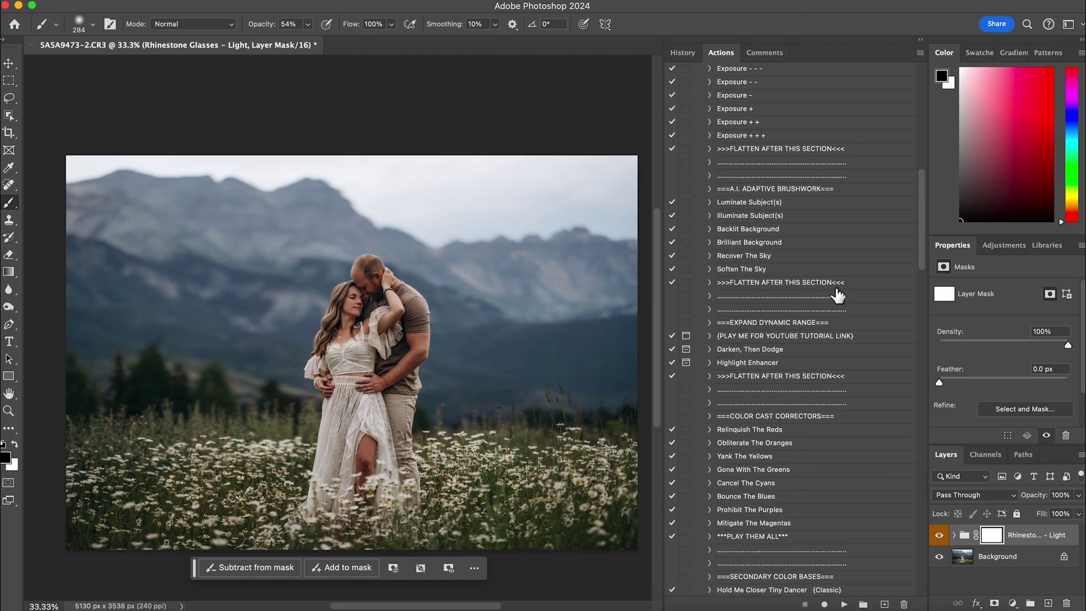
left_click(837, 287)
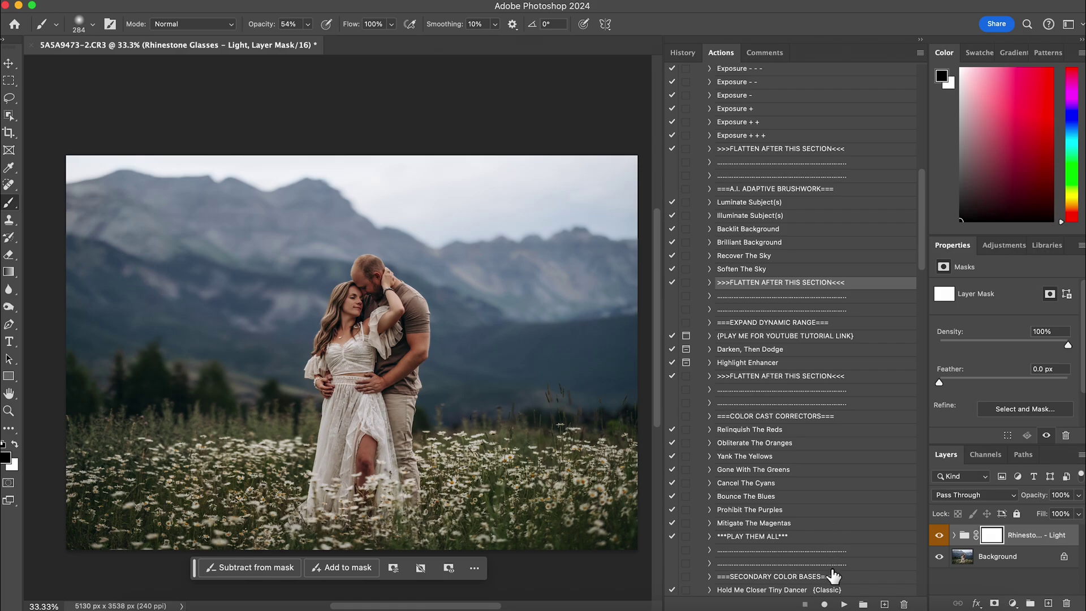
left_click(844, 604)
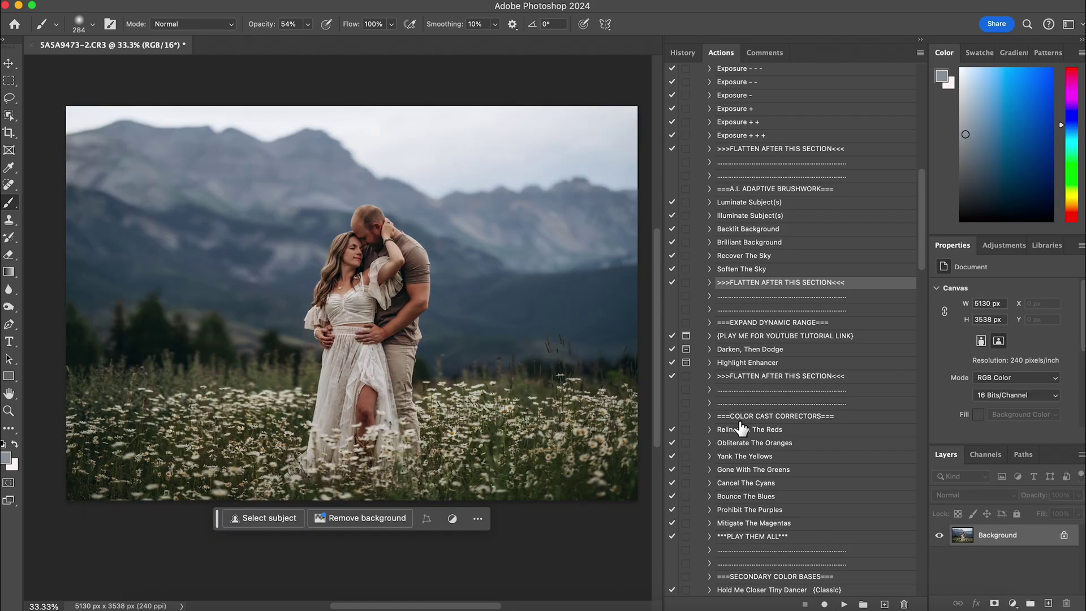
Apply the Soft Feather Boa {Satiny Clean} effect, continuing past the flatten warning
scroll(755, 381, "down", 15)
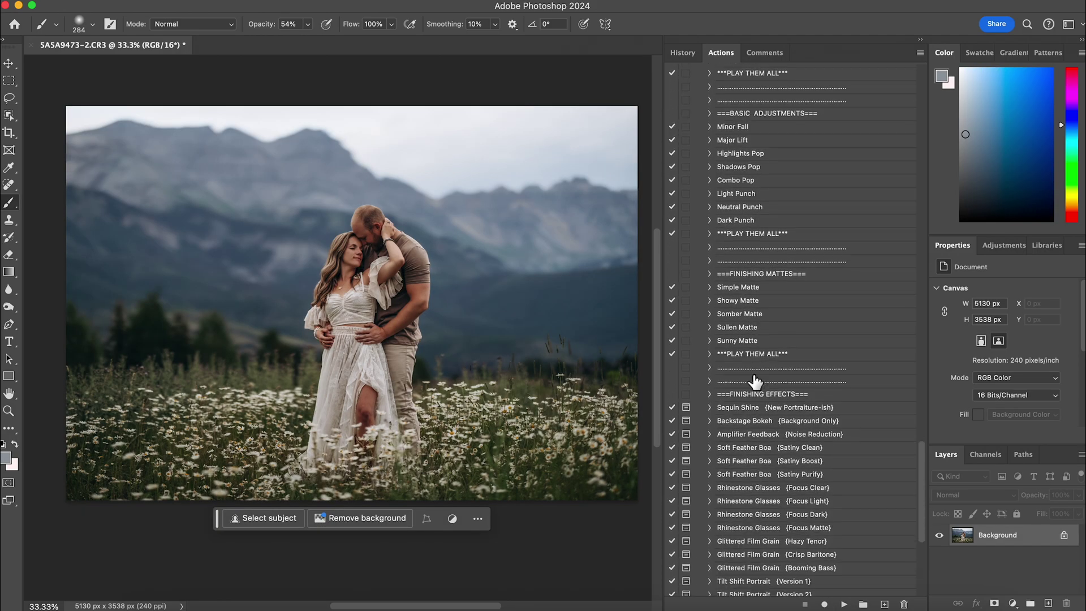
scroll(755, 382, "down", 3)
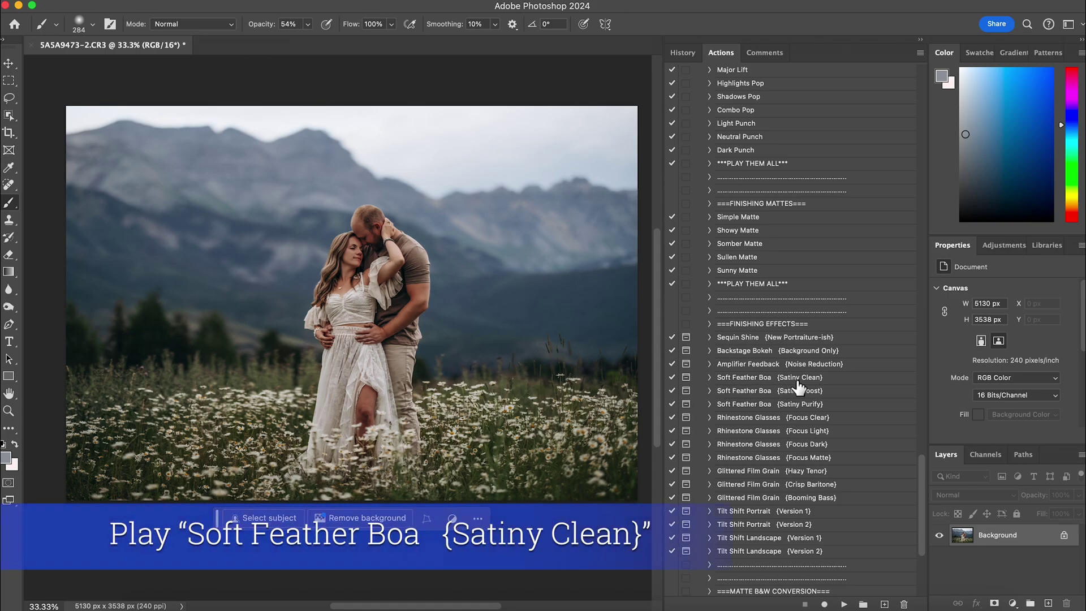
scroll(757, 339, "down", 2)
left_click(816, 346)
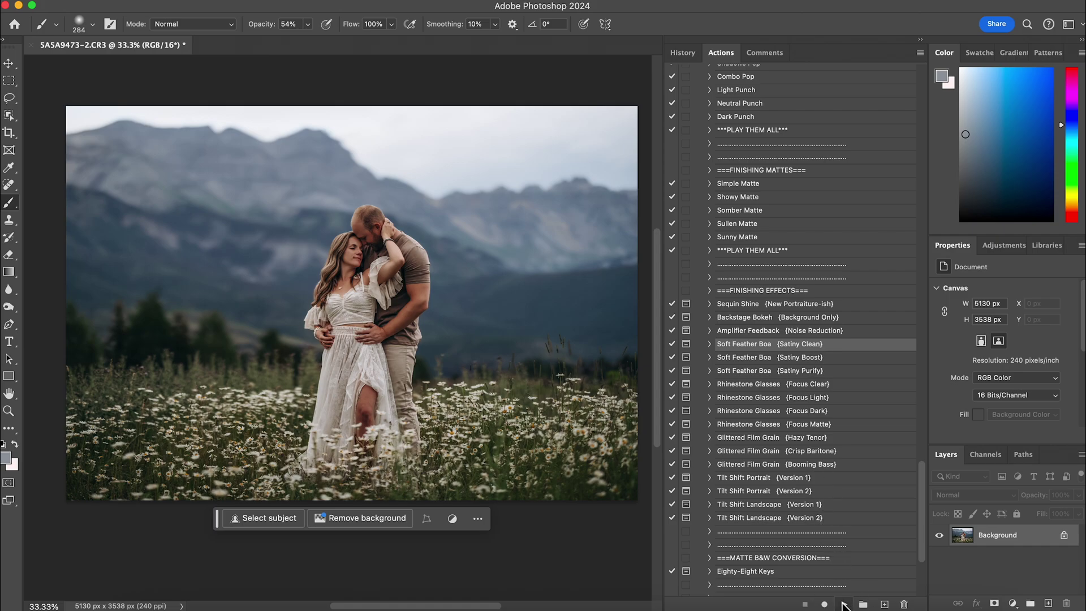
left_click(843, 605)
left_click(620, 269)
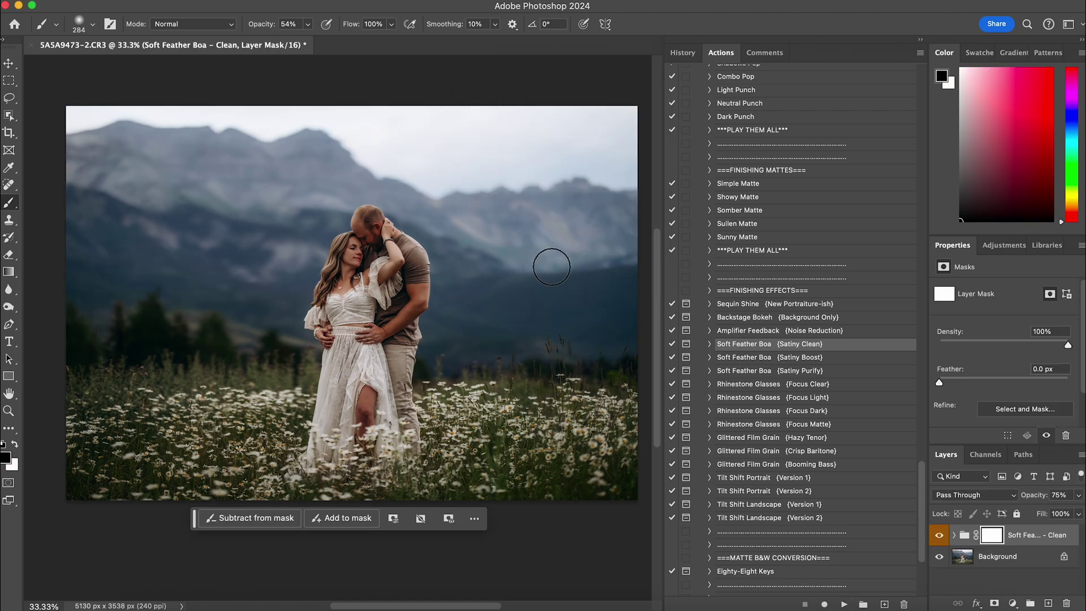
Enlarge the brush to 476 px and paint the effect off the couple on its mask
left_click(309, 24)
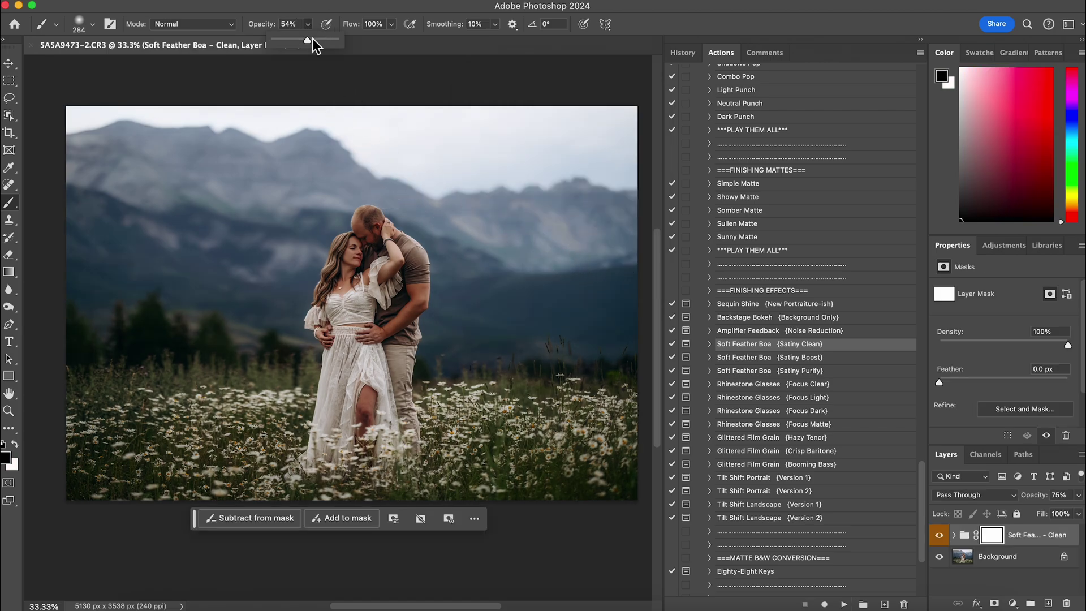
left_click(82, 27)
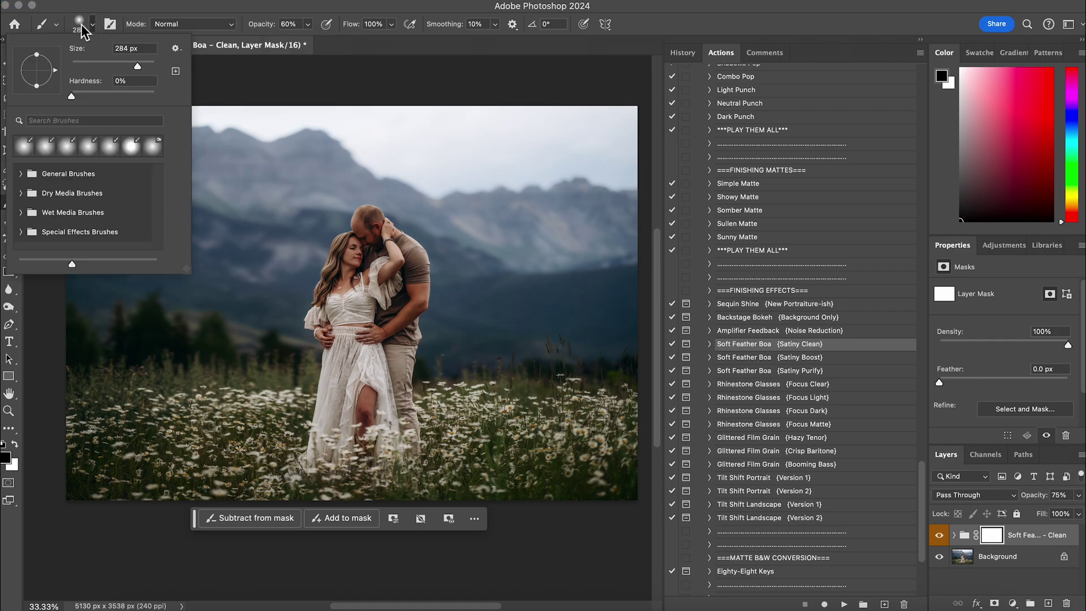
left_click(147, 66)
left_click(362, 226)
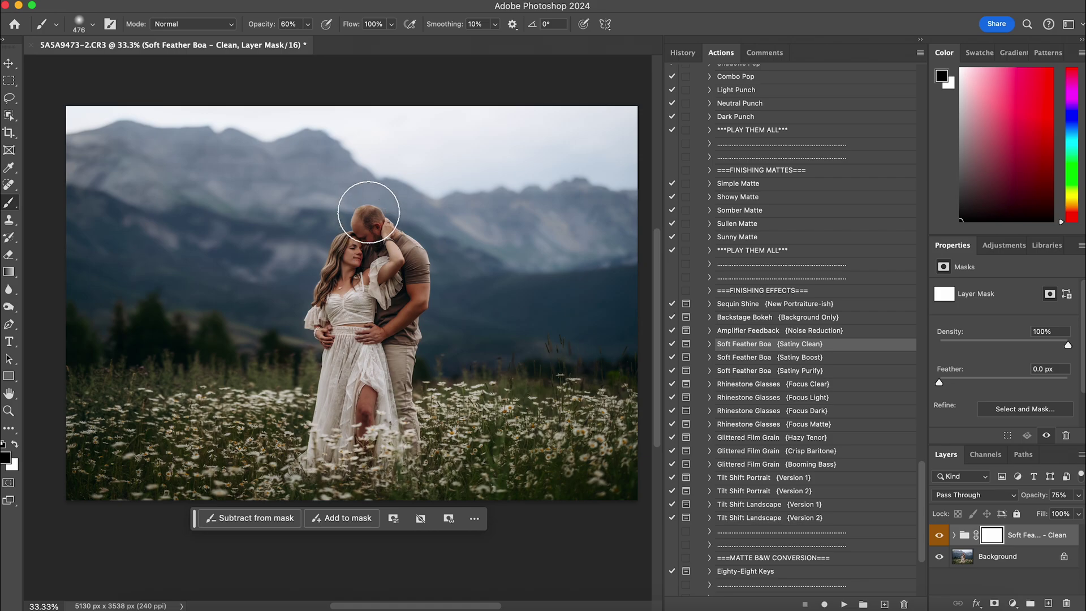
mouse_move(368, 212)
left_mouse_down()
mouse_move(407, 283)
mouse_move(377, 431)
mouse_move(364, 265)
left_mouse_up()
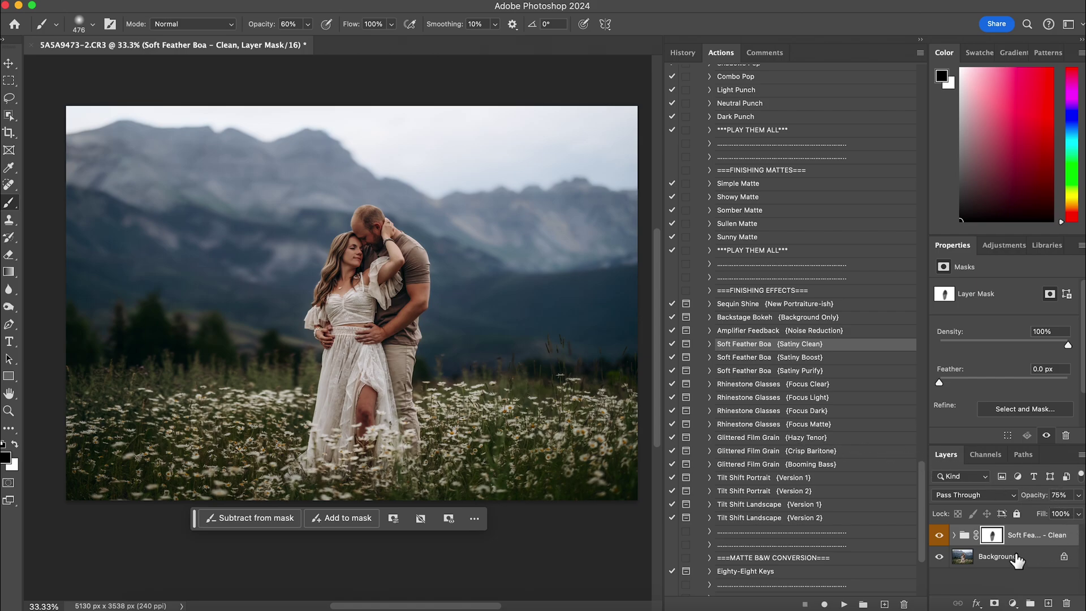
Run '>>>FLATTEN AFTER THIS SECTION<<<' to flatten to a single Background layer
scroll(825, 349, "up", 10)
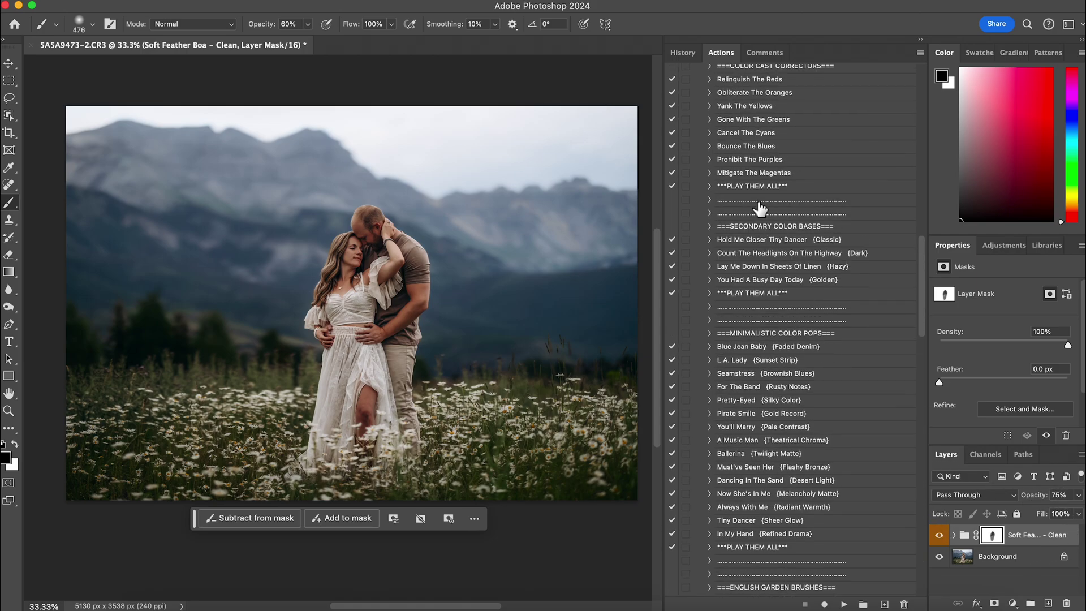
scroll(762, 233, "up", 5)
left_click(763, 255)
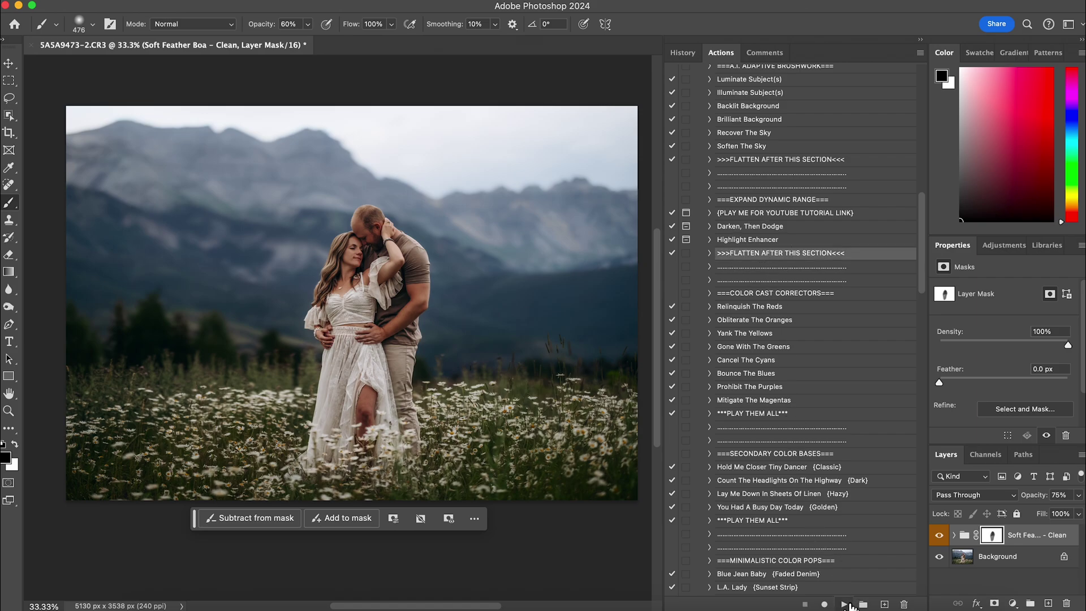
left_click(846, 604)
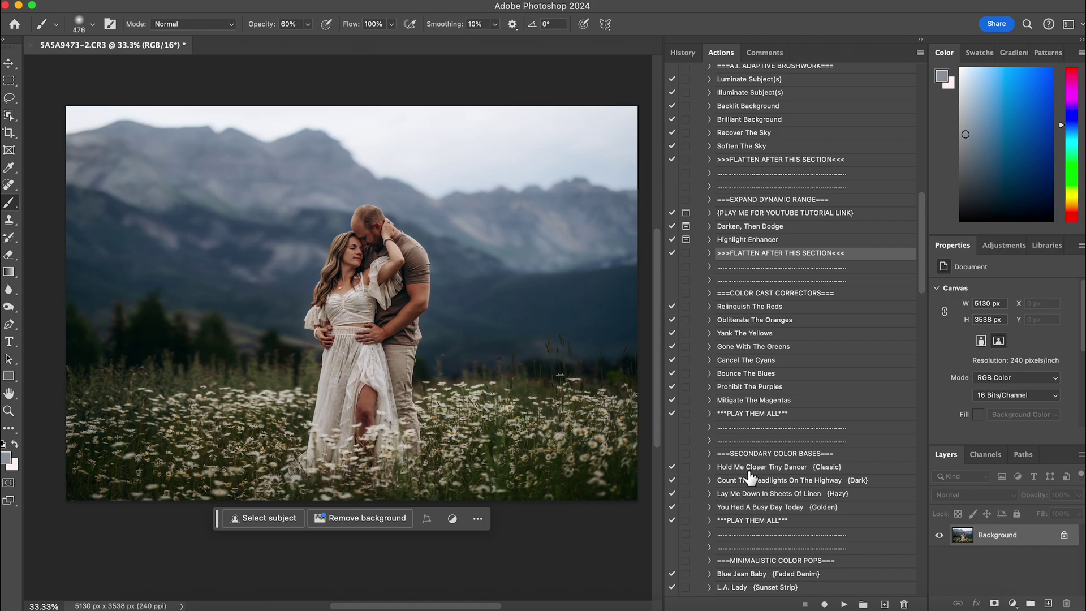
Run Darken, Then Dodge, continuing past the flatten warning and accepting the white layer mask
scroll(750, 478, "up", 3)
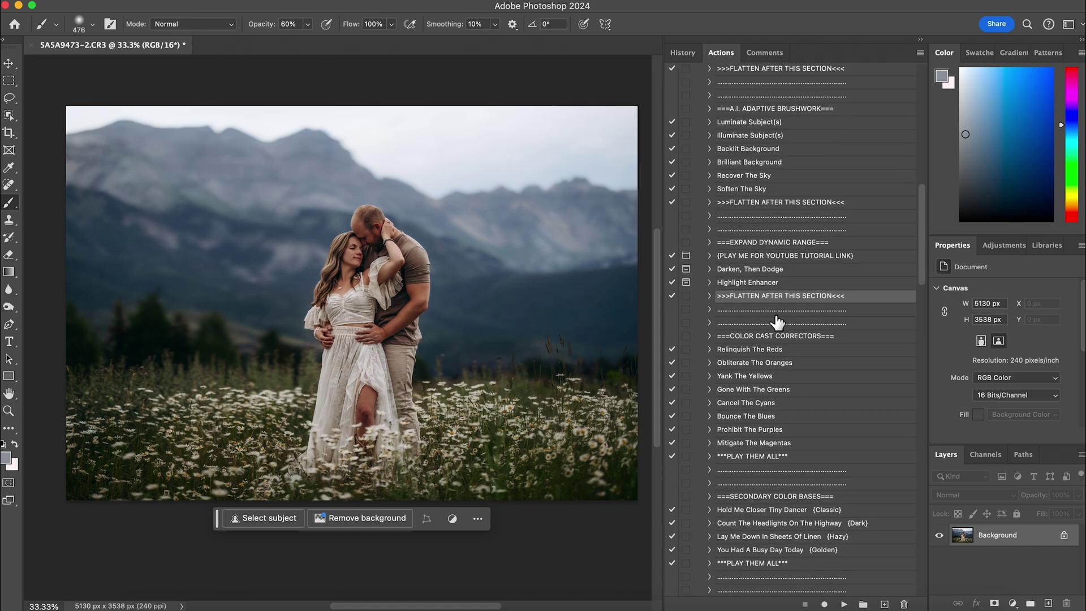
left_click(769, 270)
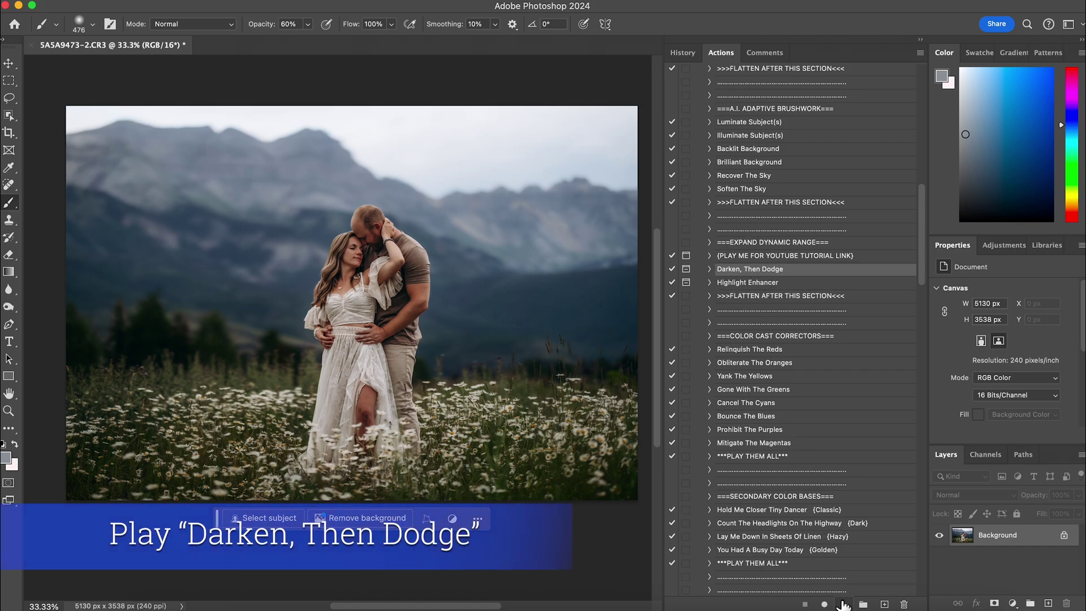
left_click(843, 604)
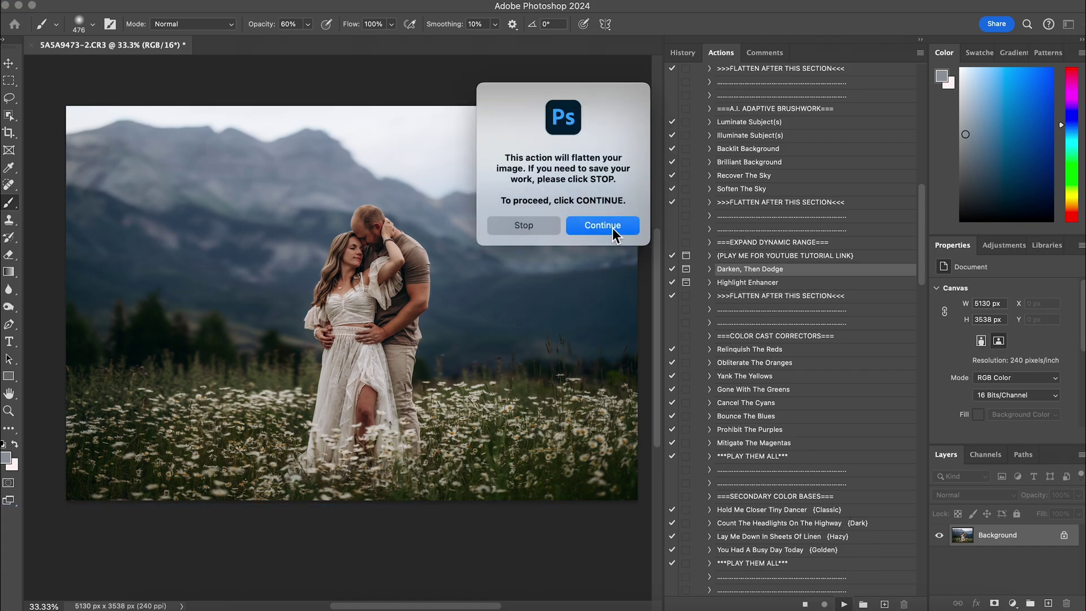
left_click(612, 229)
left_click(610, 239)
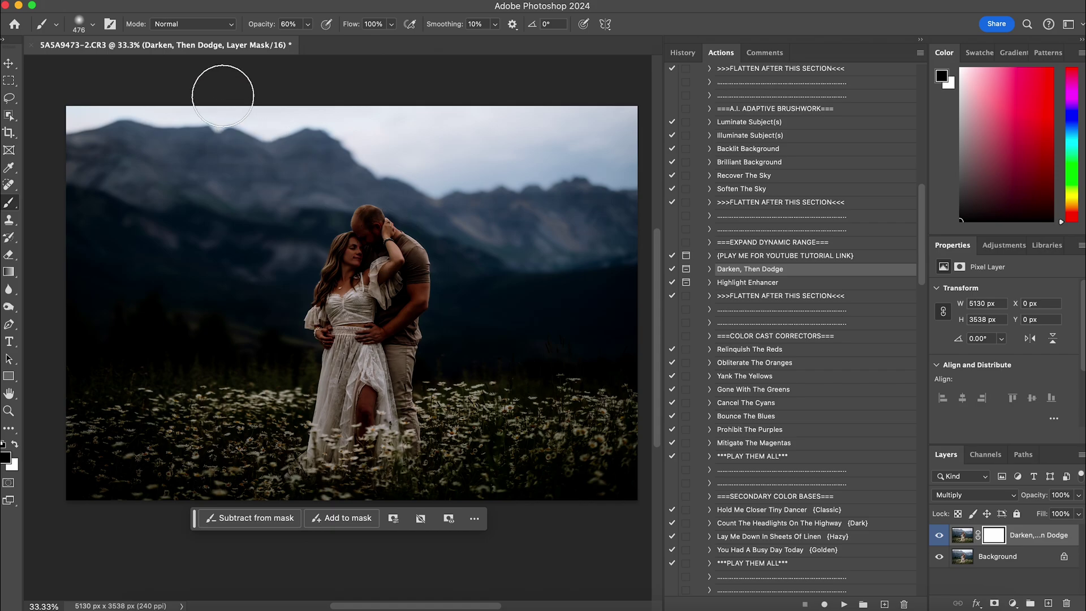
Shrink the brush to 236 px and paint the darkening off the couple's faces
left_click(78, 23)
left_click(140, 70)
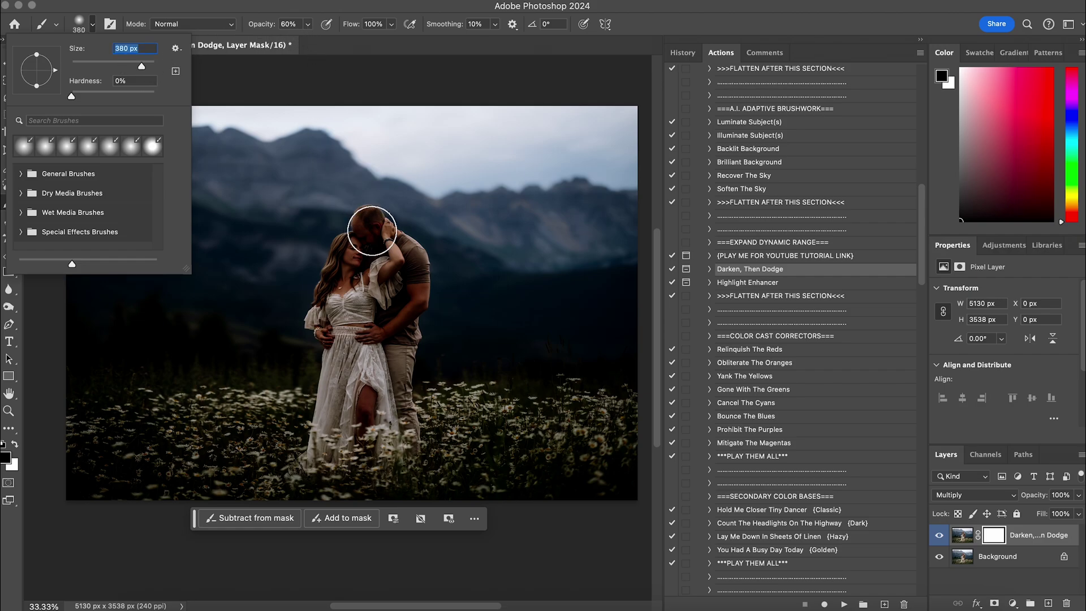
left_click(139, 70)
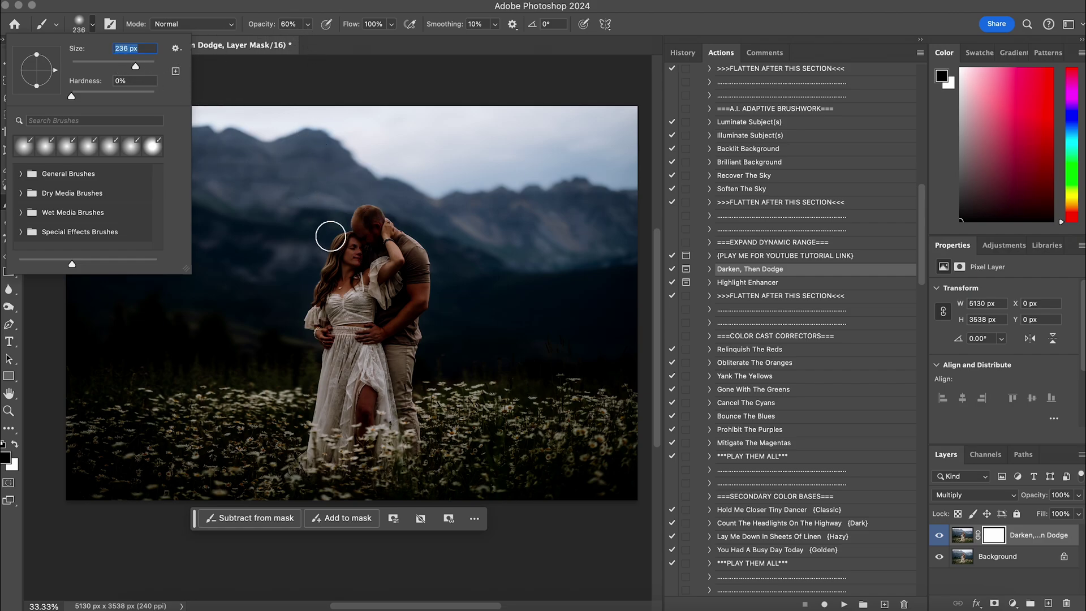
left_click(367, 239)
mouse_move(370, 245)
left_mouse_down()
mouse_move(363, 226)
mouse_move(349, 284)
mouse_move(370, 246)
mouse_move(368, 223)
mouse_move(372, 245)
mouse_move(362, 273)
mouse_move(364, 219)
mouse_move(348, 289)
mouse_move(372, 262)
mouse_move(361, 272)
mouse_move(398, 259)
left_mouse_up()
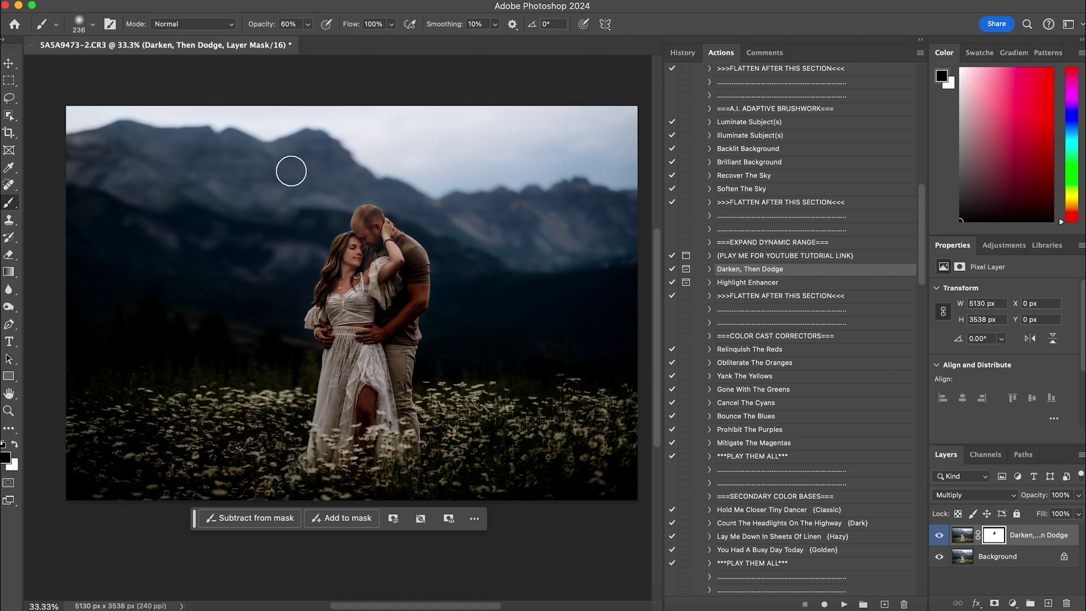
With a 159 px brush, unmask the woman's bodice, waist, dress and skirt down to the hem
left_click(90, 25)
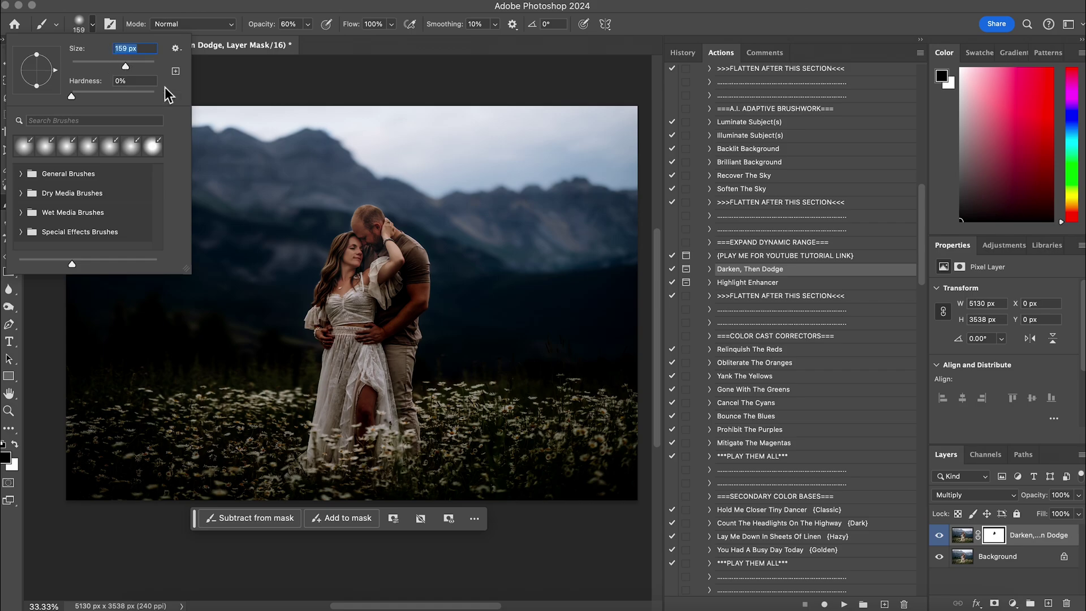
key("Return")
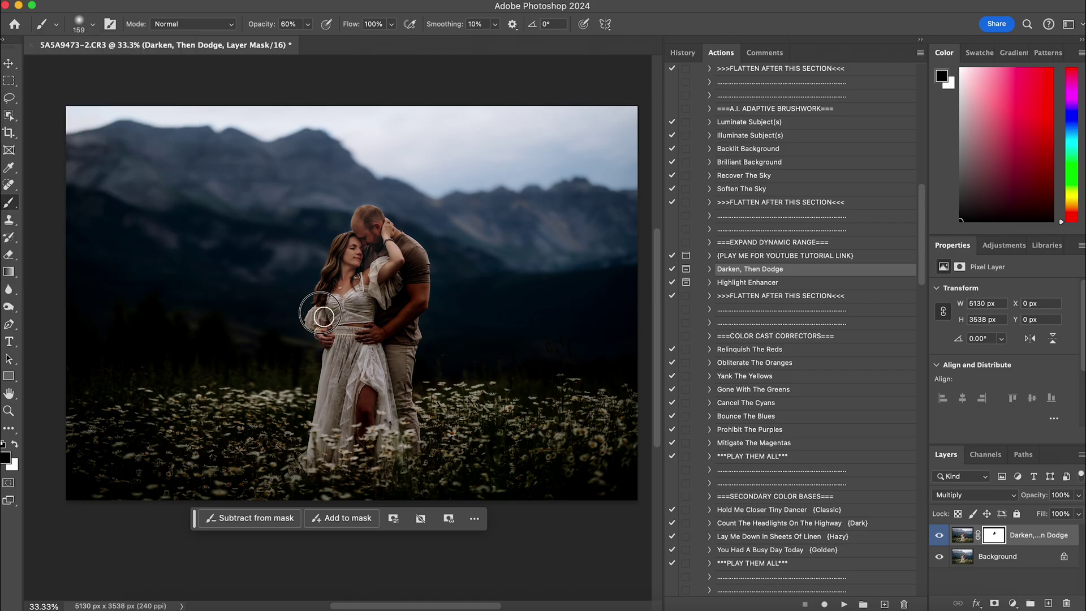
mouse_move(332, 312)
left_mouse_down()
mouse_move(374, 301)
mouse_move(374, 312)
mouse_move(335, 318)
mouse_move(373, 339)
mouse_move(417, 314)
mouse_move(424, 289)
mouse_move(409, 260)
mouse_move(385, 321)
mouse_move(402, 303)
mouse_move(369, 269)
mouse_move(367, 282)
mouse_move(360, 238)
left_mouse_up()
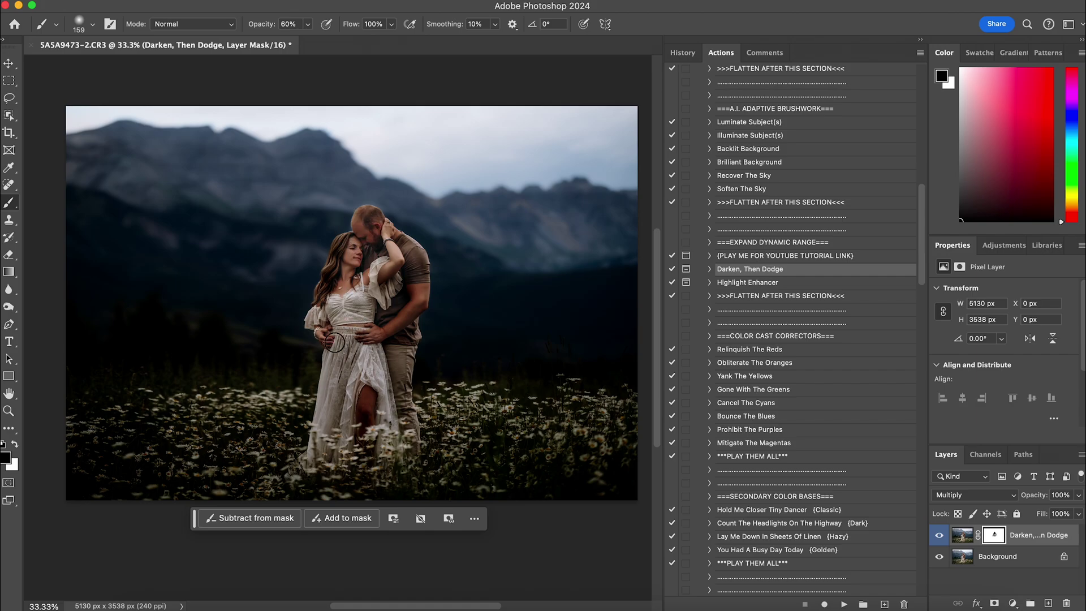
mouse_move(334, 342)
left_mouse_down()
mouse_move(325, 334)
mouse_move(328, 440)
mouse_move(336, 424)
left_mouse_up()
mouse_move(361, 345)
left_mouse_down()
mouse_move(330, 436)
mouse_move(365, 356)
mouse_move(339, 457)
mouse_move(368, 397)
mouse_move(367, 448)
mouse_move(377, 359)
mouse_move(389, 450)
mouse_move(407, 381)
mouse_move(399, 349)
mouse_move(415, 450)
mouse_move(409, 337)
mouse_move(377, 334)
mouse_move(403, 281)
mouse_move(378, 298)
mouse_move(387, 271)
mouse_move(364, 280)
mouse_move(367, 243)
mouse_move(363, 278)
left_mouse_up()
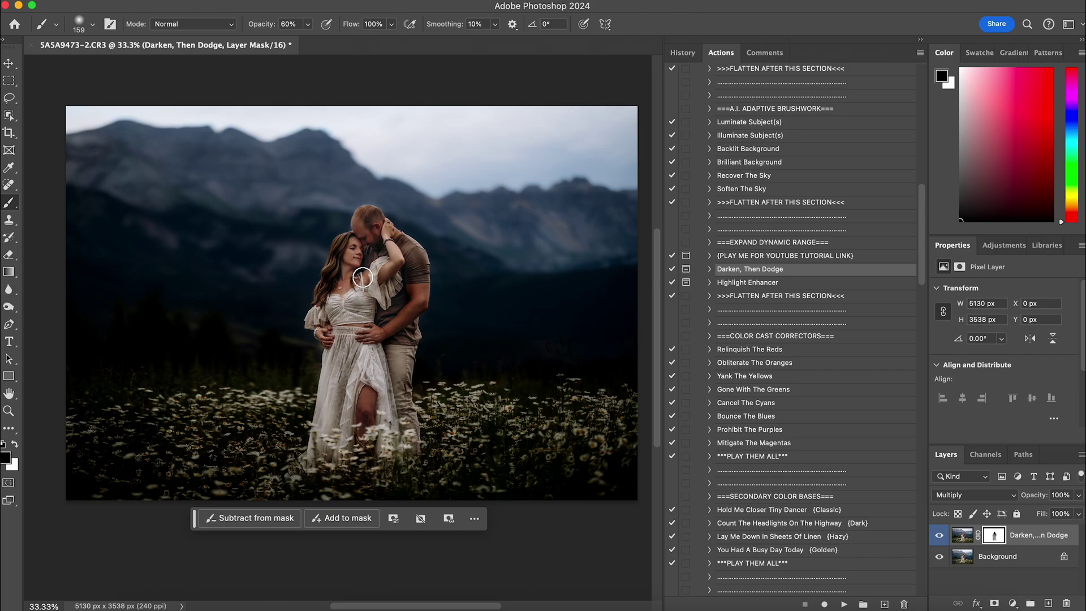
Paint out the darkening over the woman's leg, then the left field and mountains with a 1400 px brush
mouse_move(371, 399)
left_mouse_down()
mouse_move(364, 444)
mouse_move(368, 310)
left_mouse_up()
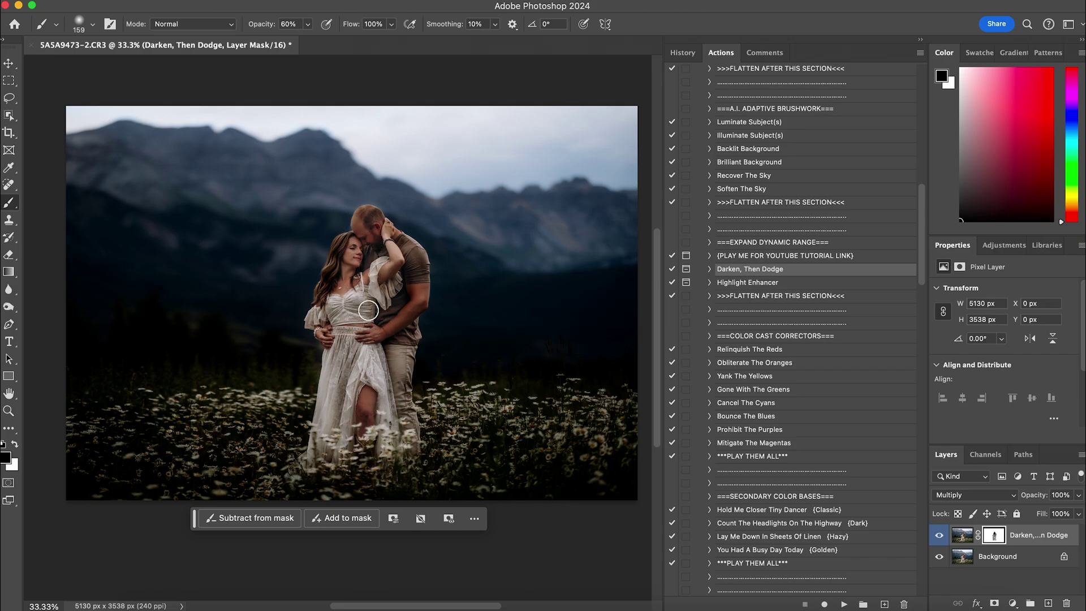
left_click(83, 24)
left_click(153, 66)
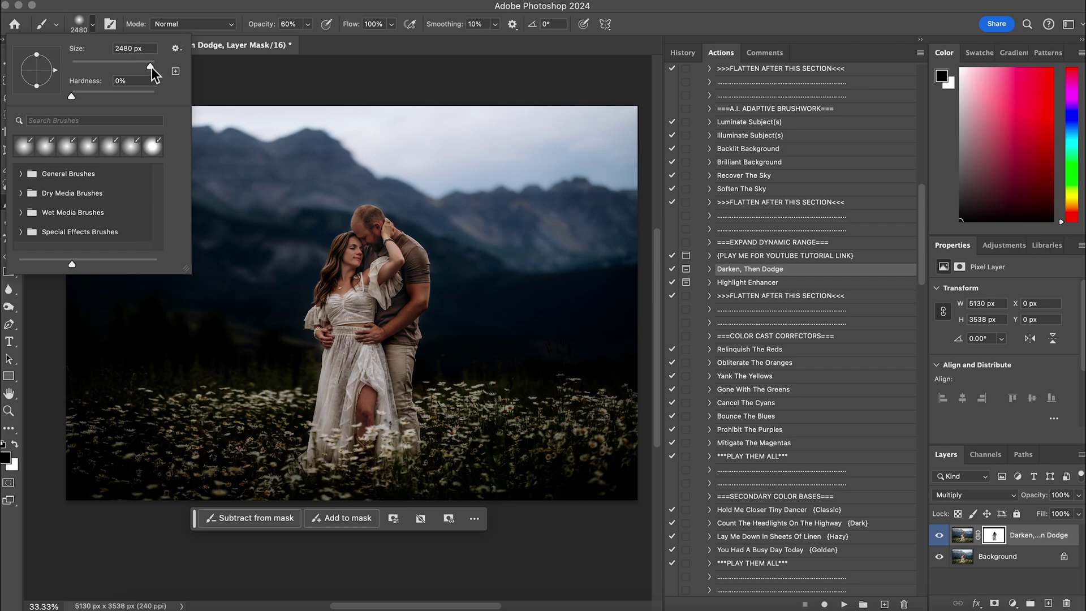
left_click_drag(149, 64, 149, 64)
key("Return")
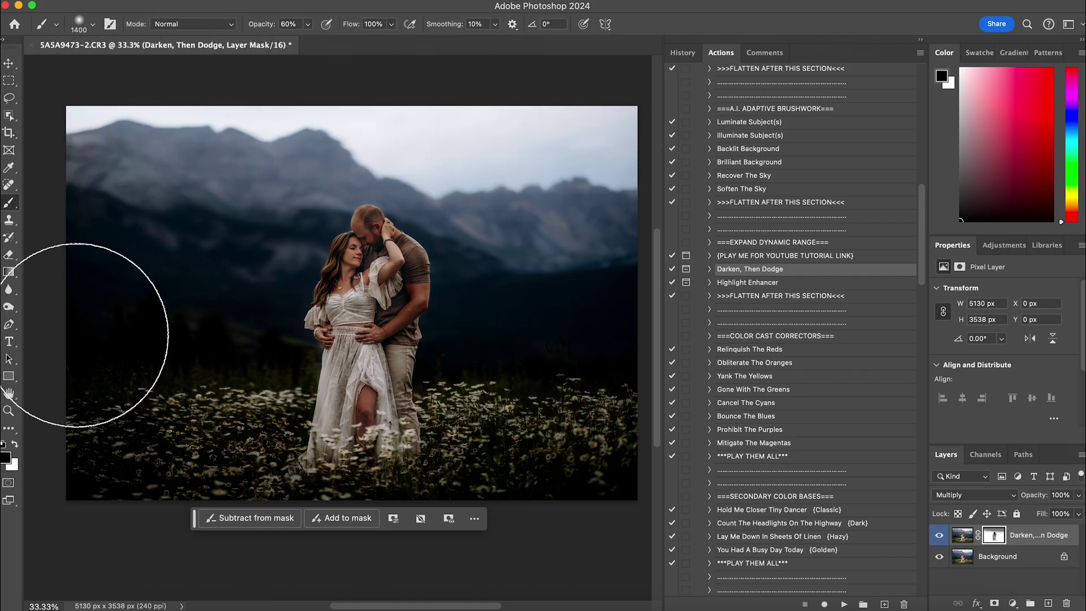
mouse_move(121, 340)
left_mouse_down()
mouse_move(158, 327)
mouse_move(273, 334)
mouse_move(247, 298)
mouse_move(109, 250)
mouse_move(150, 287)
left_mouse_up()
mouse_move(436, 337)
left_mouse_down()
mouse_move(576, 336)
mouse_move(663, 316)
mouse_move(436, 327)
mouse_move(431, 290)
mouse_move(396, 242)
mouse_move(306, 230)
mouse_move(370, 374)
mouse_move(525, 426)
mouse_move(380, 379)
mouse_move(253, 370)
mouse_move(263, 339)
left_mouse_up()
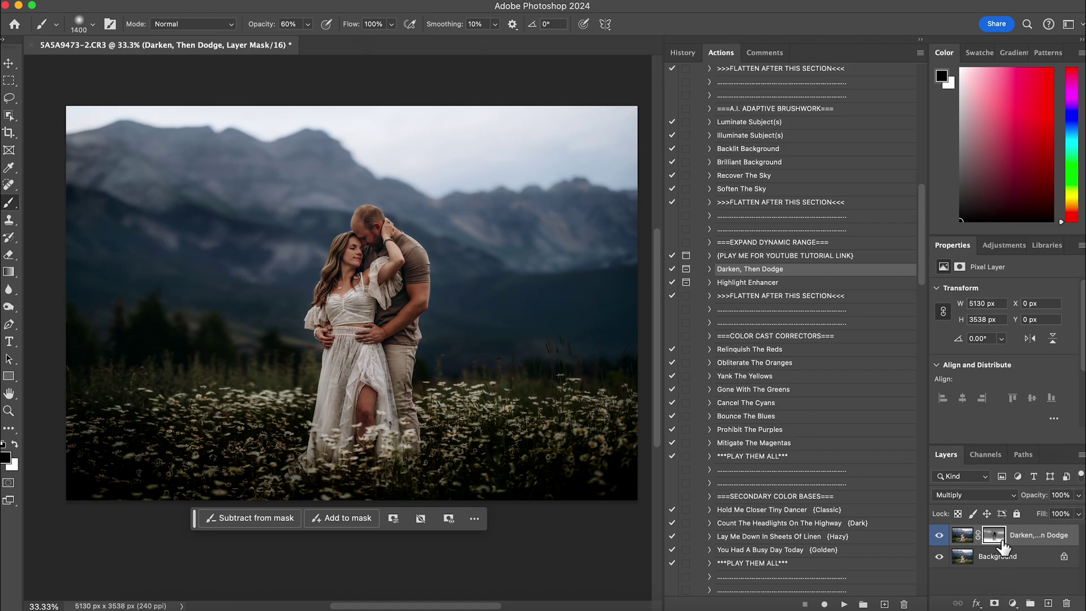
Reduce the Darken, Then Dodge layer to 40% opacity and flatten the image
left_click(1078, 497)
mouse_move(1037, 511)
left_mouse_down()
mouse_move(1013, 511)
mouse_move(1036, 511)
left_mouse_up()
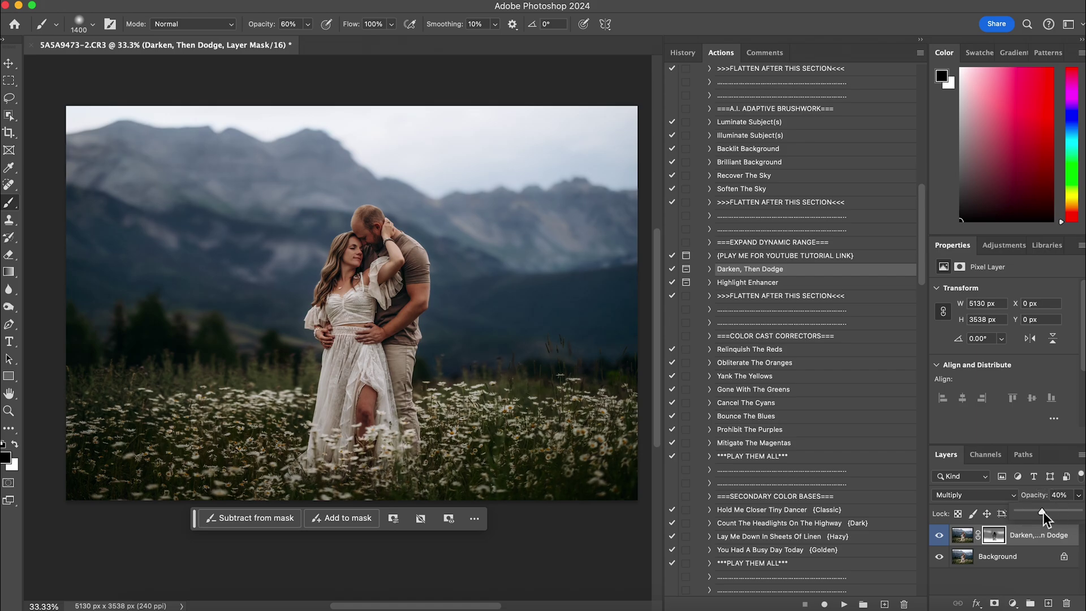
left_click(810, 296)
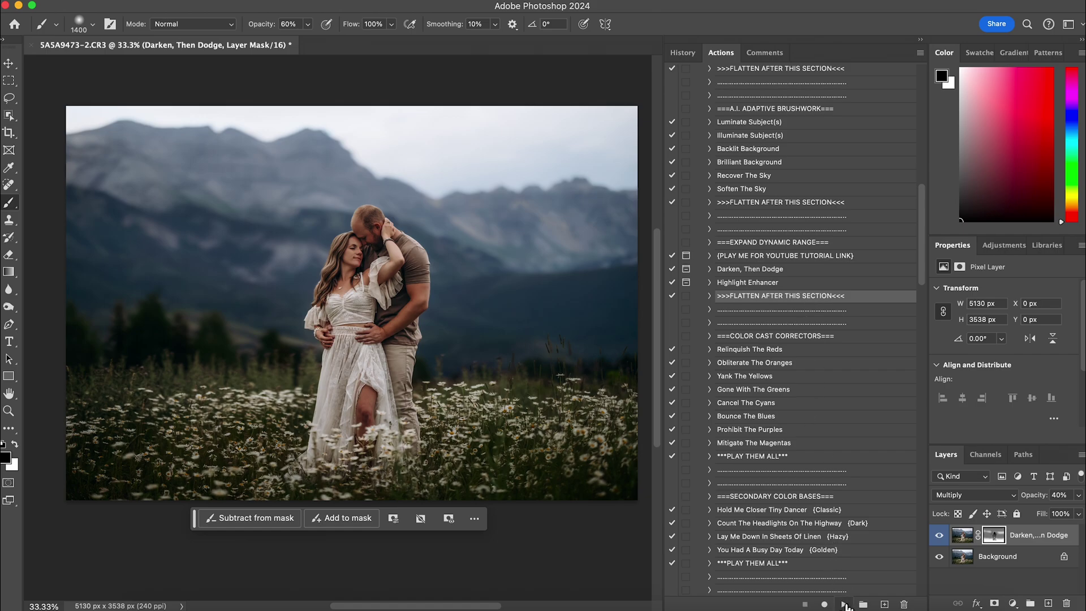
left_click(844, 604)
Apply I'm Still Standing {Gilded Honey} and lower its group opacity to about 26%
scroll(774, 503, "down", 10)
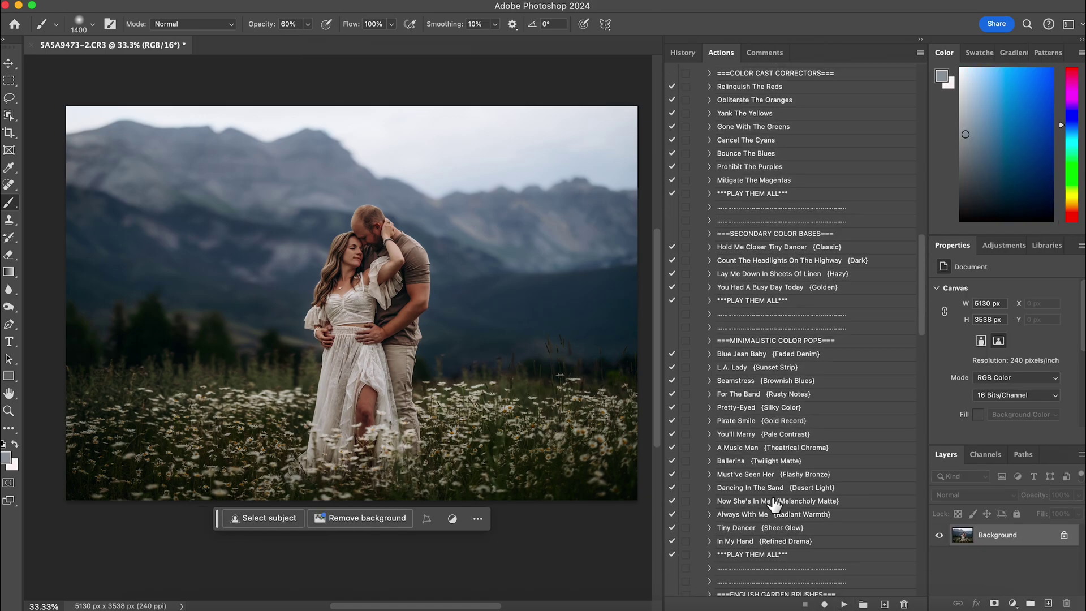
scroll(774, 503, "down", 3)
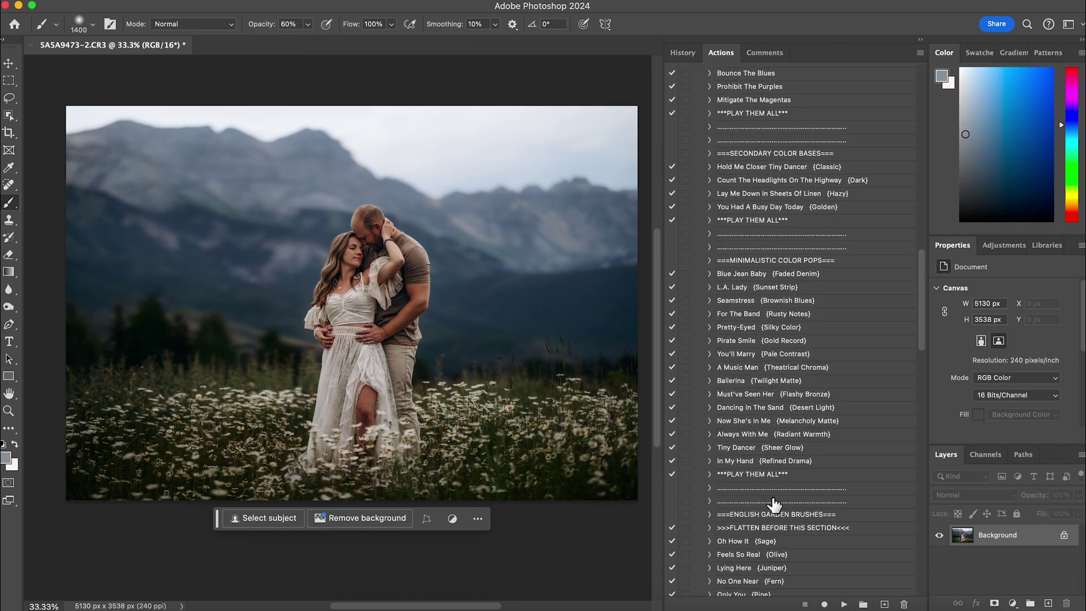
scroll(774, 502, "down", 14)
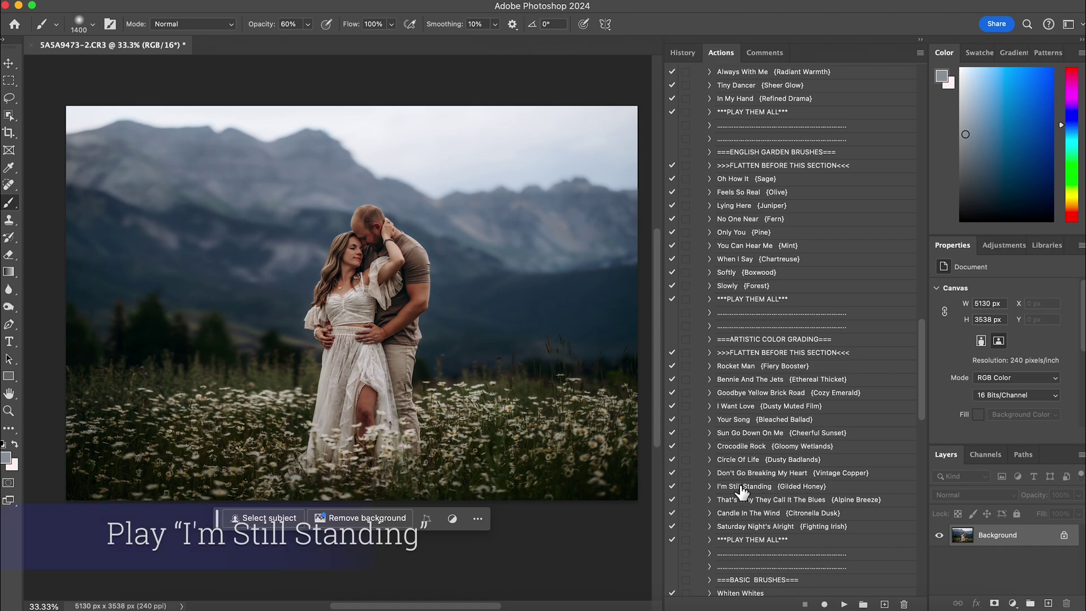
left_click(798, 488)
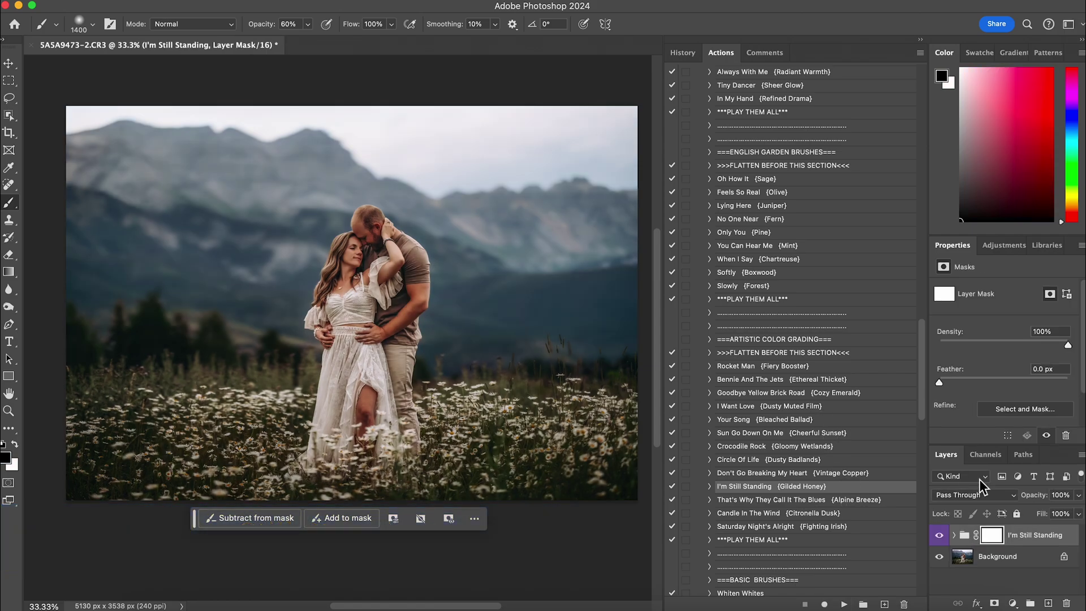
left_click(1078, 496)
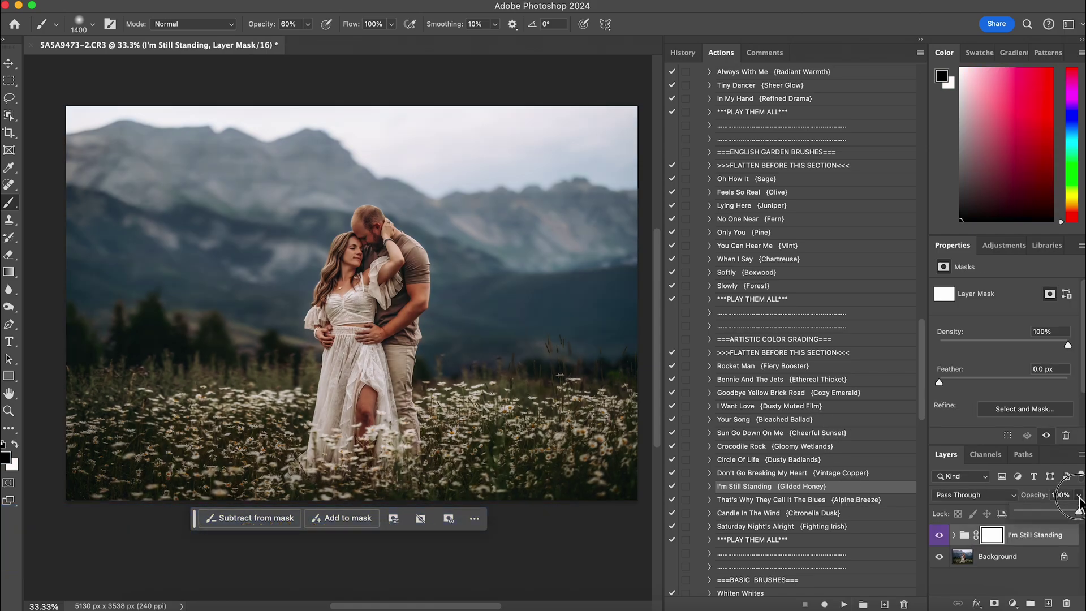
left_click(1036, 511)
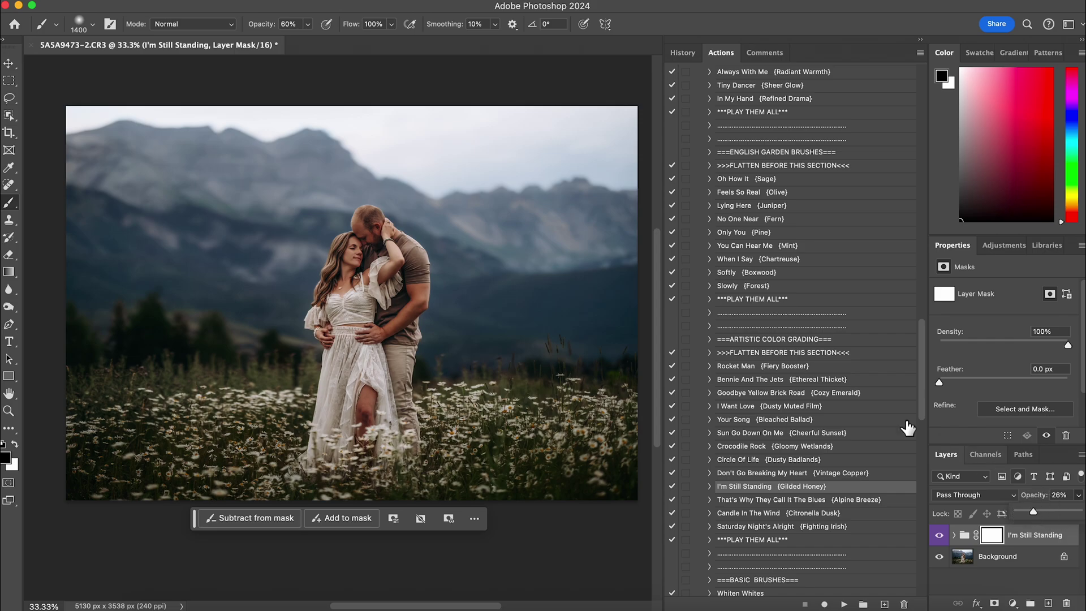
Flatten the I'm Still Standing group into the Background layer
scroll(757, 300, "up", 15)
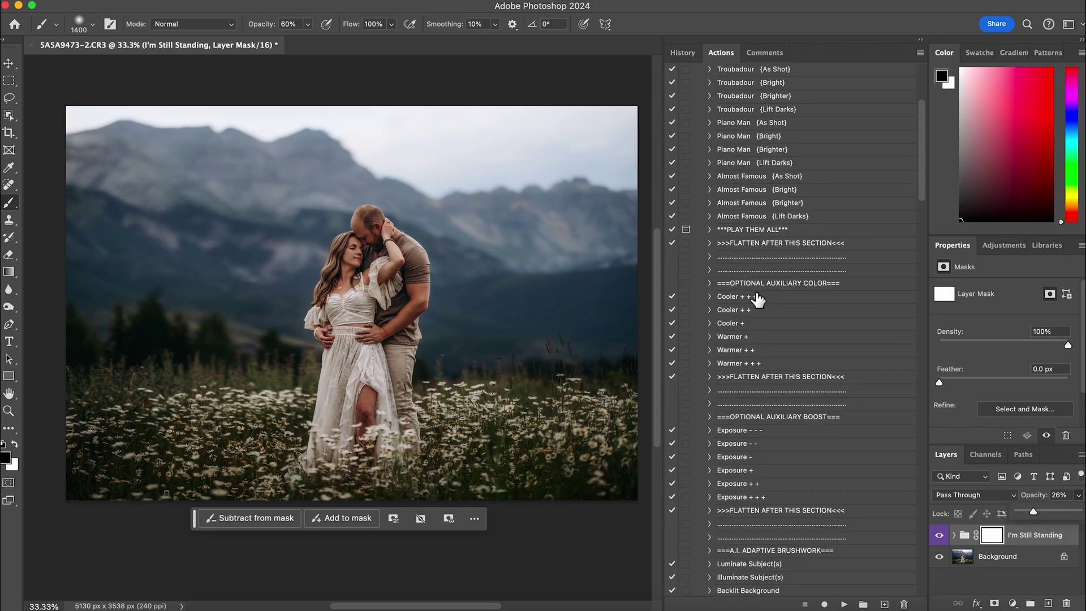
left_click(770, 244)
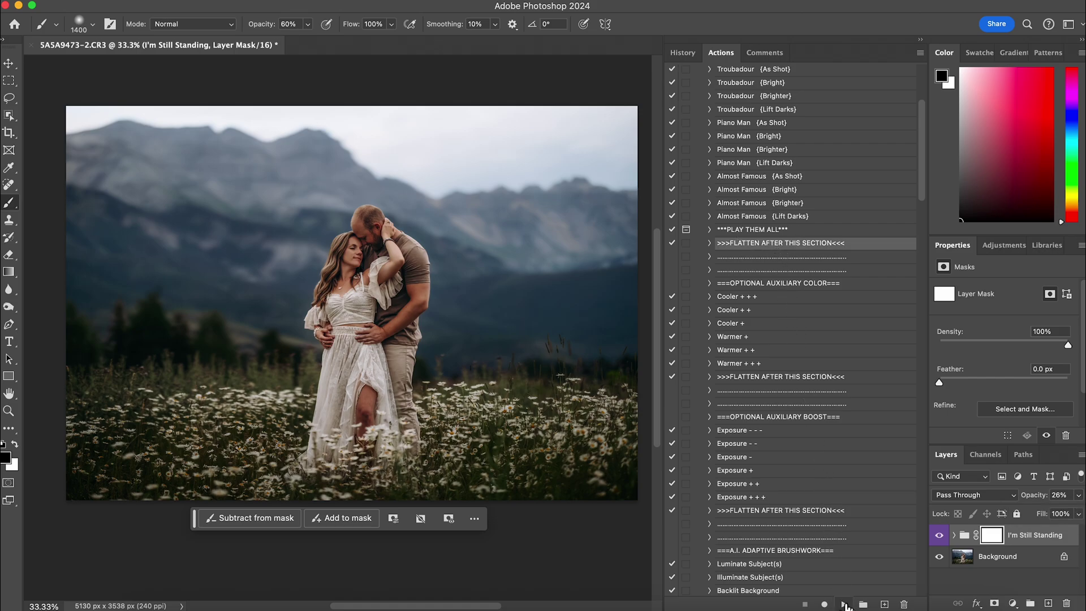
left_click(844, 604)
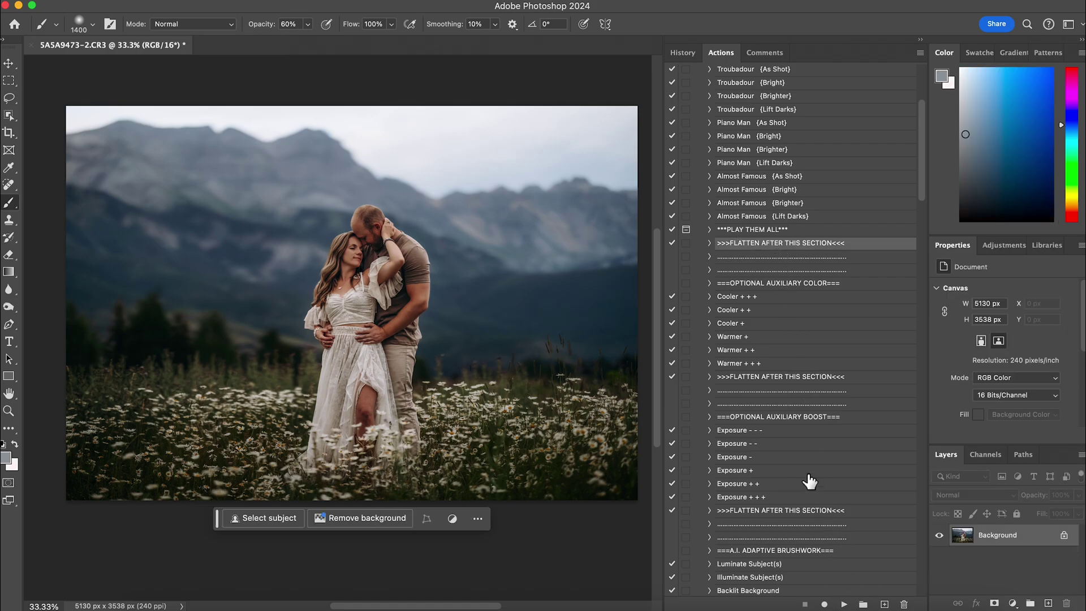
Apply the Blue Jean Baby {Faded Denim} preset and set its group opacity to 37%
scroll(768, 457, "down", 20)
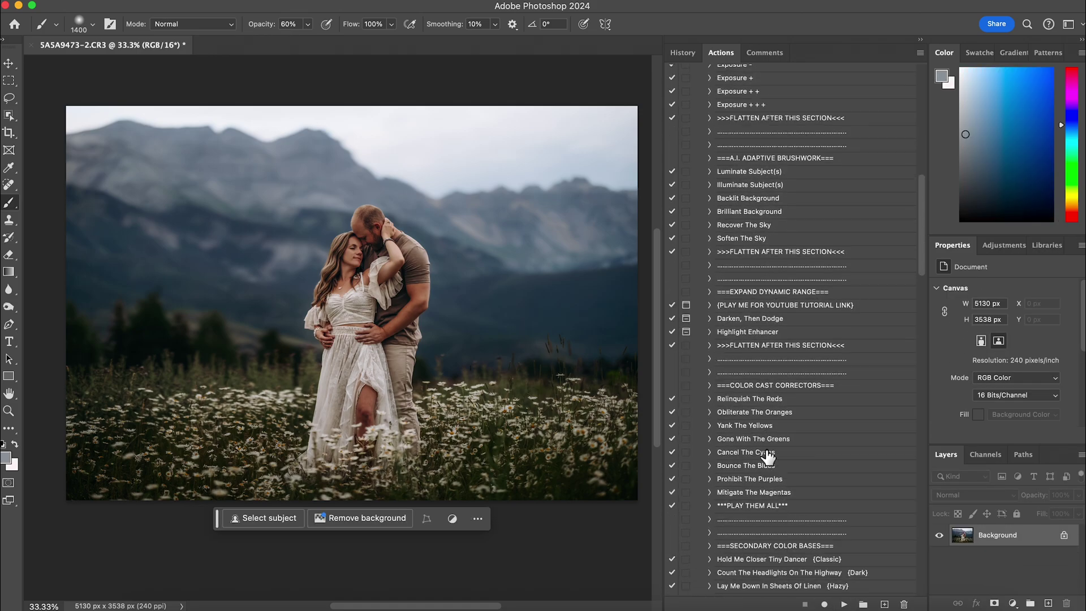
scroll(768, 456, "down", 8)
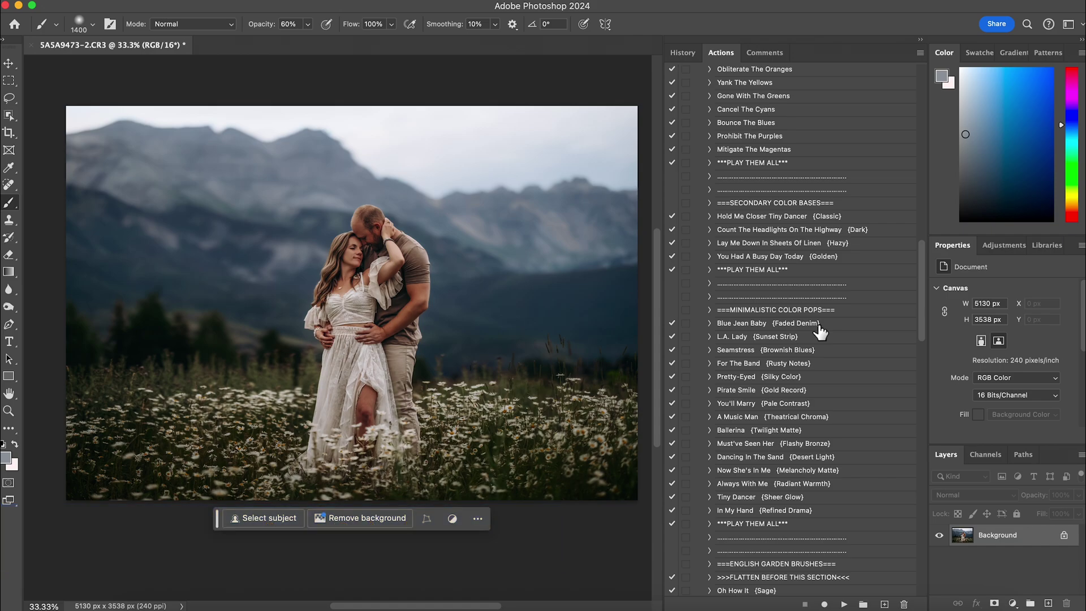
left_click(819, 328)
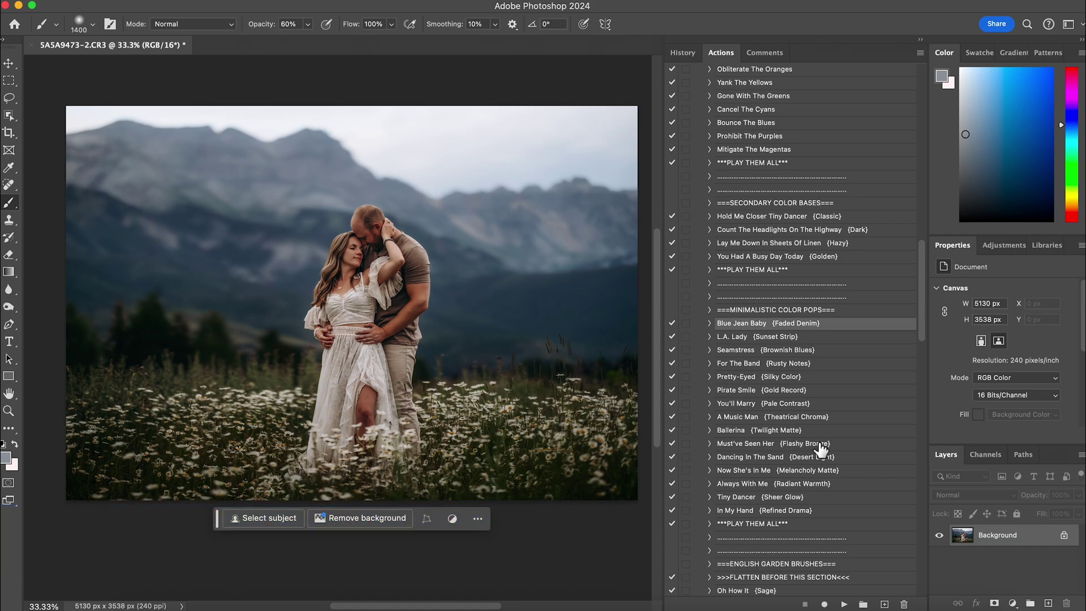
left_click(844, 603)
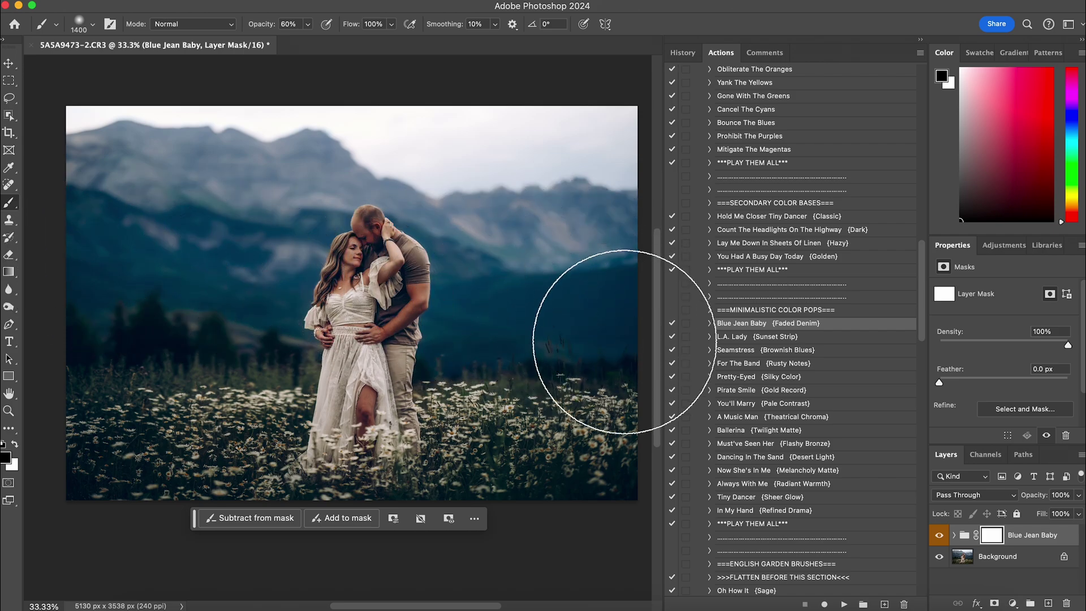
left_click(1078, 495)
left_click(1043, 511)
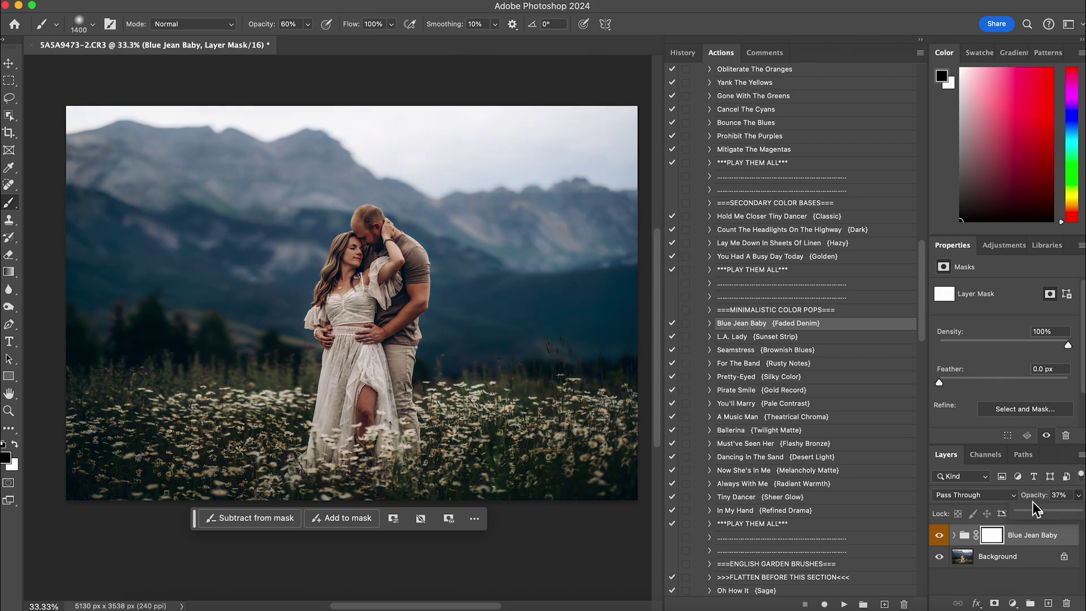
With a 412 px brush at 48% opacity, paint the faded-denim tone off the couple
left_click(308, 24)
left_click(301, 41)
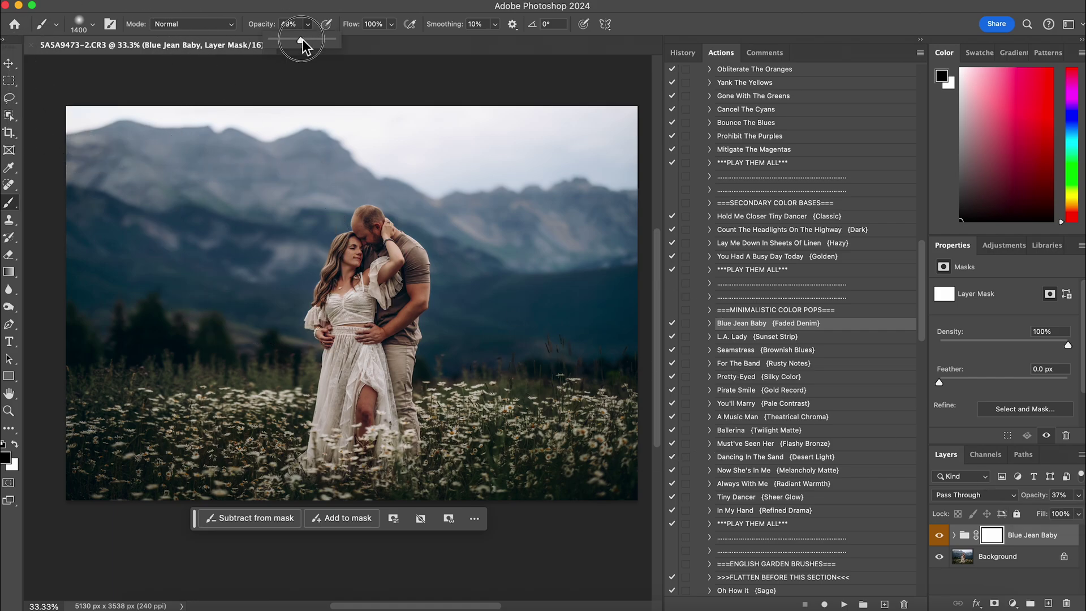
left_click(79, 28)
left_click_drag(145, 64, 139, 63)
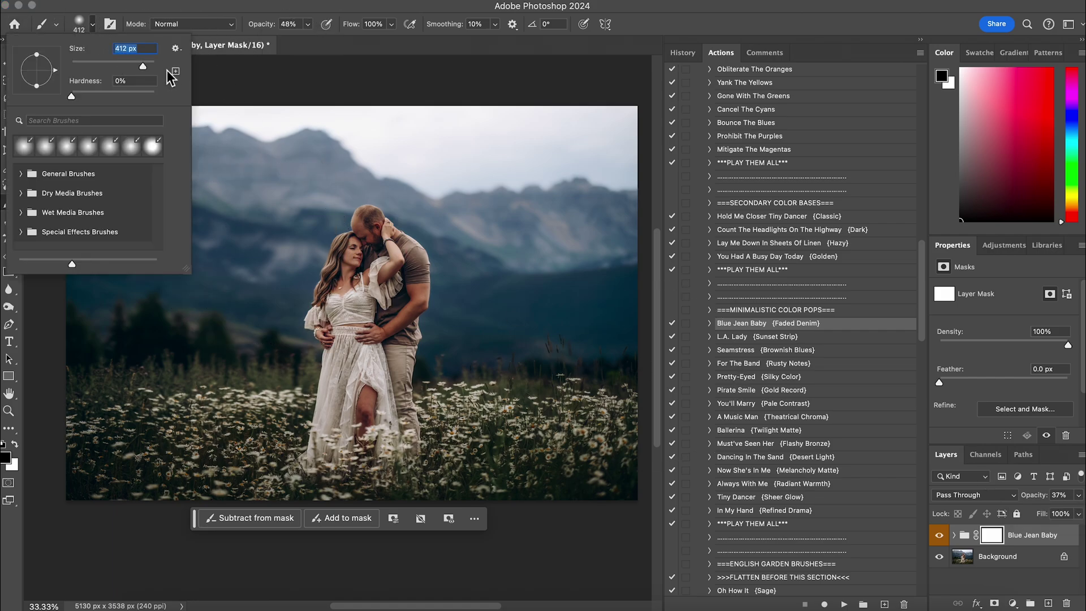
left_click(364, 219)
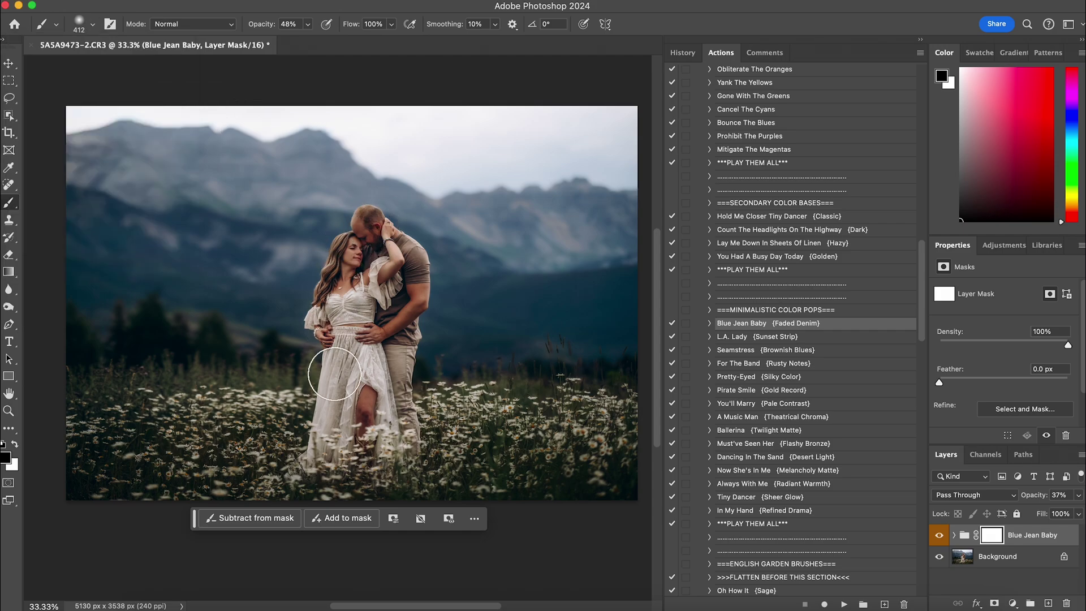
mouse_move(369, 218)
left_mouse_down()
mouse_move(424, 311)
mouse_move(396, 362)
mouse_move(382, 425)
mouse_move(372, 255)
mouse_move(362, 254)
mouse_move(361, 392)
mouse_move(392, 282)
left_mouse_up()
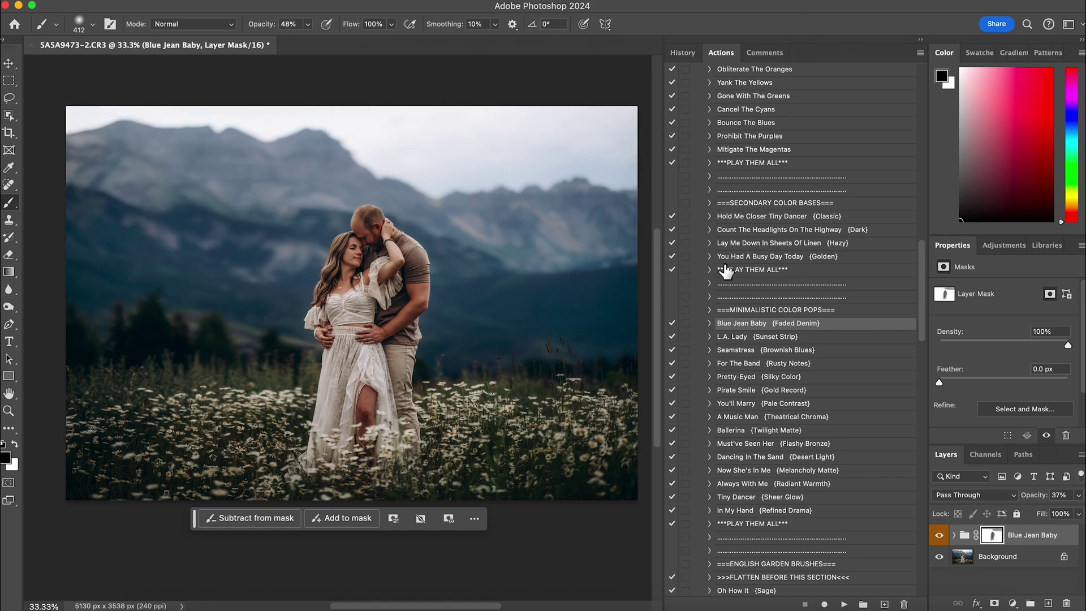
scroll(783, 271, "down", 15)
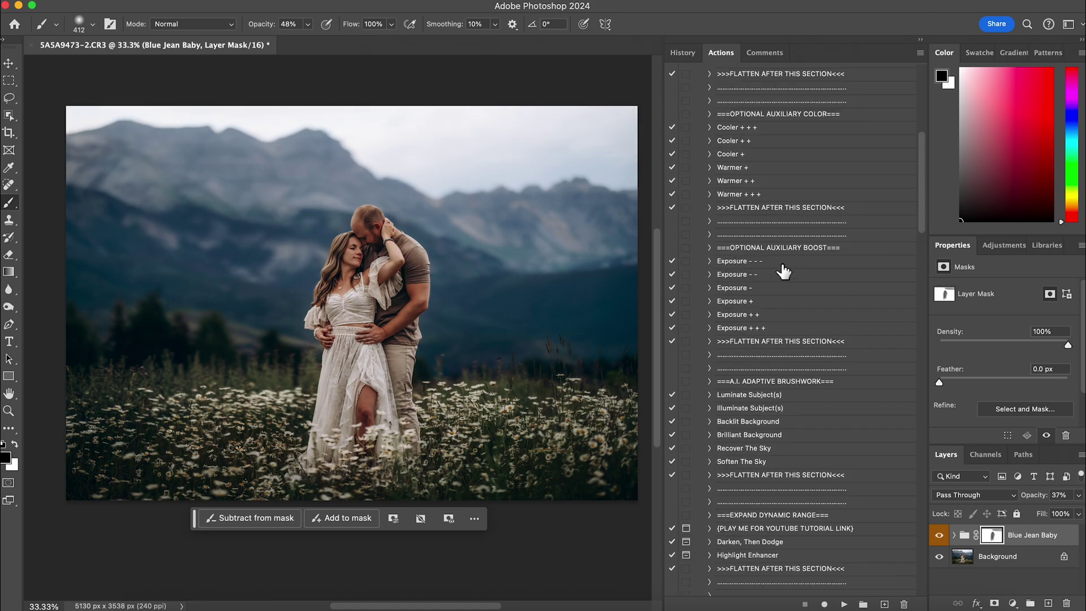
Flatten the Blue Jean Baby group into the Background layer
left_click(784, 342)
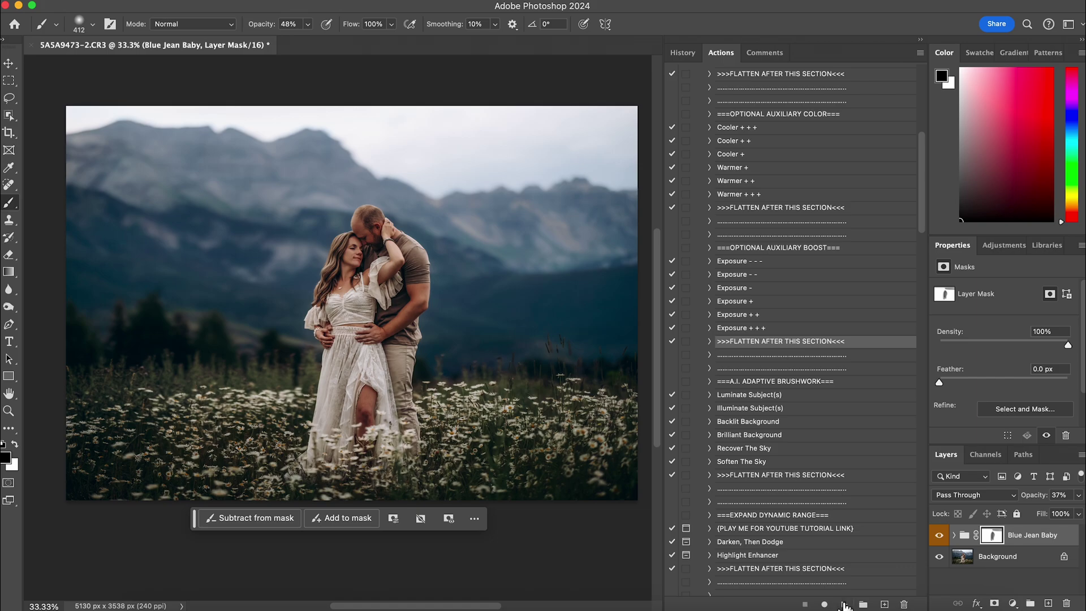
left_click(843, 604)
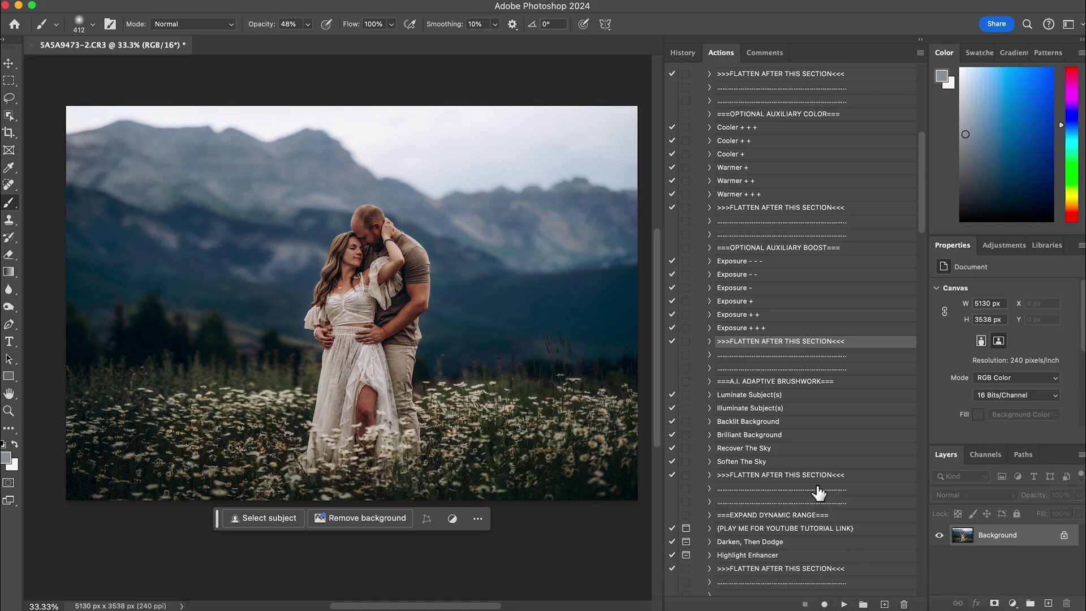
scroll(734, 439, "down", 20)
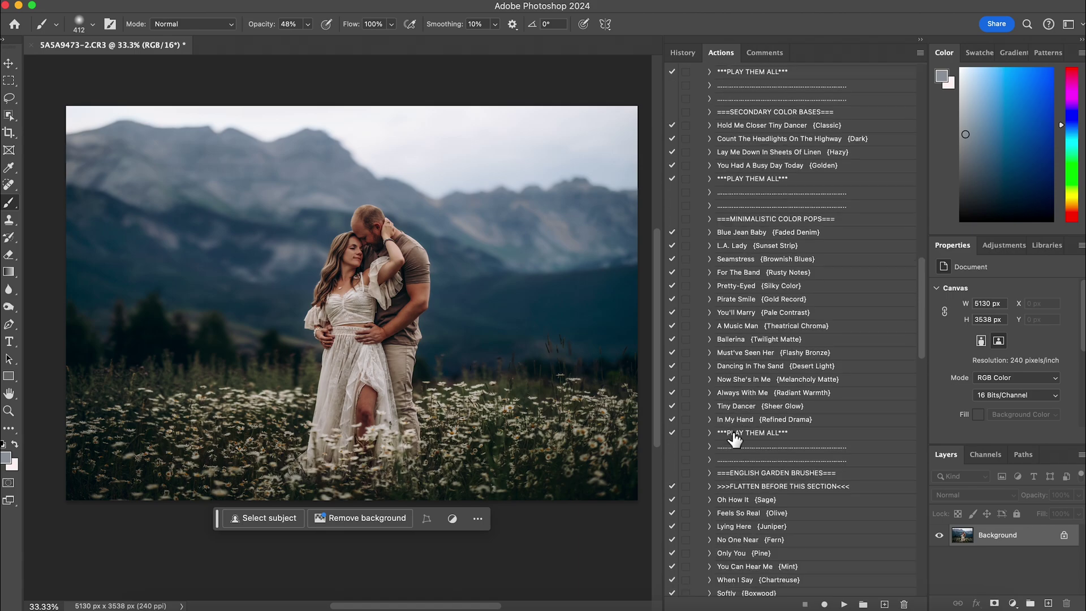
scroll(734, 438, "down", 15)
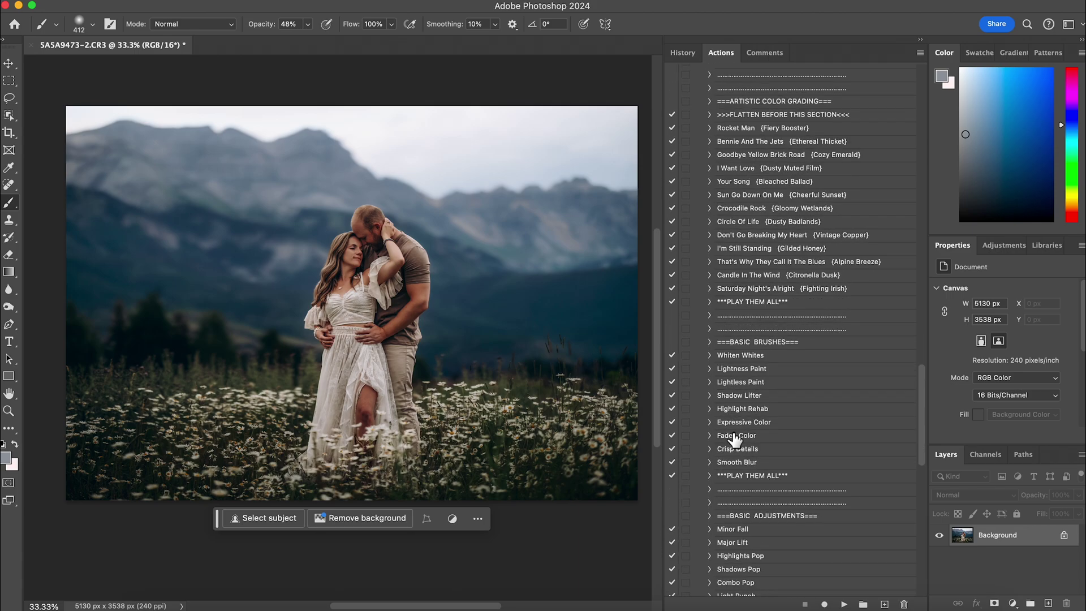
scroll(734, 438, "down", 3)
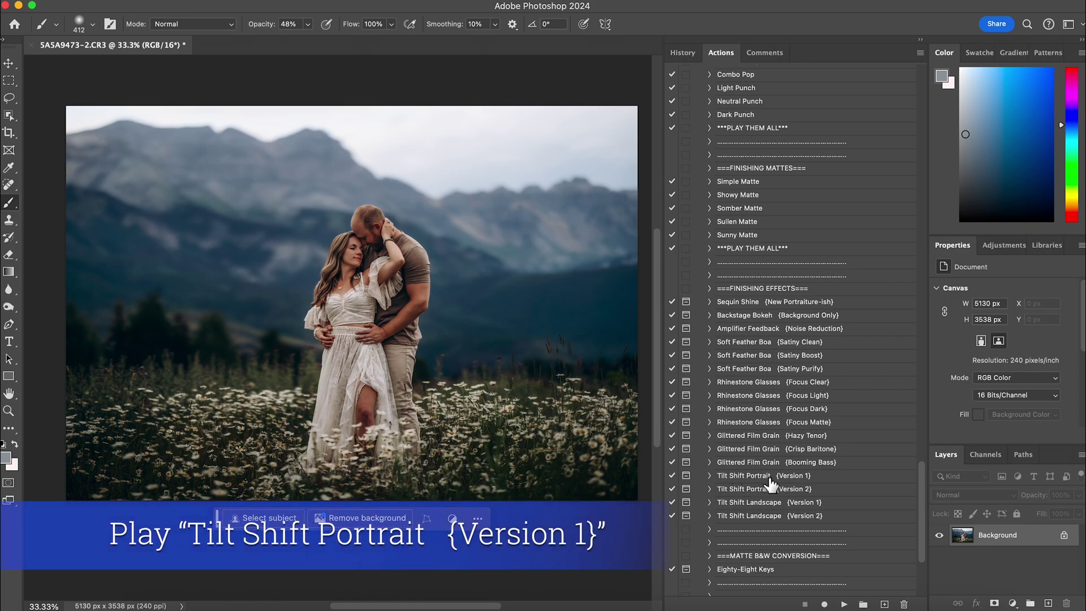
Run Tilt Shift Portrait {Version 1}, set it to 42% opacity, and compare before/after
left_click(805, 476)
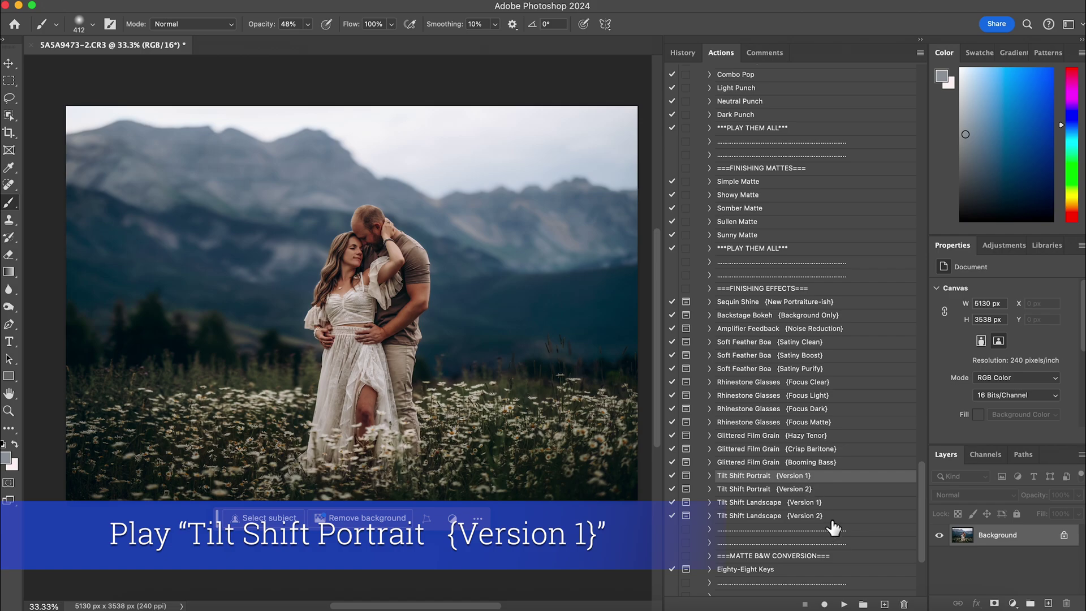
left_click(844, 604)
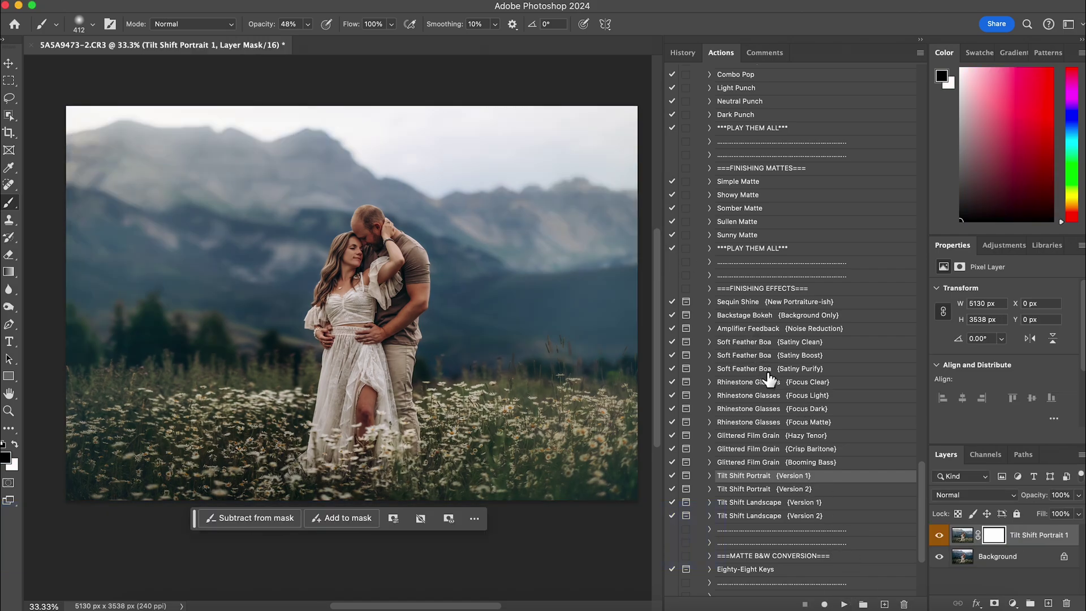
left_click(1079, 497)
left_click(1044, 511)
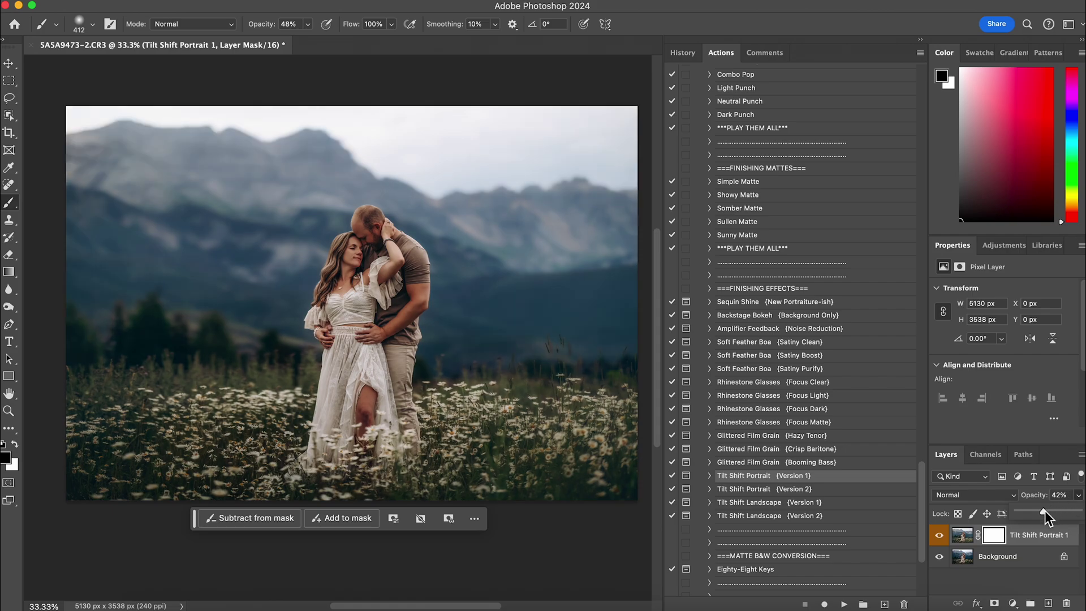
left_click(939, 535)
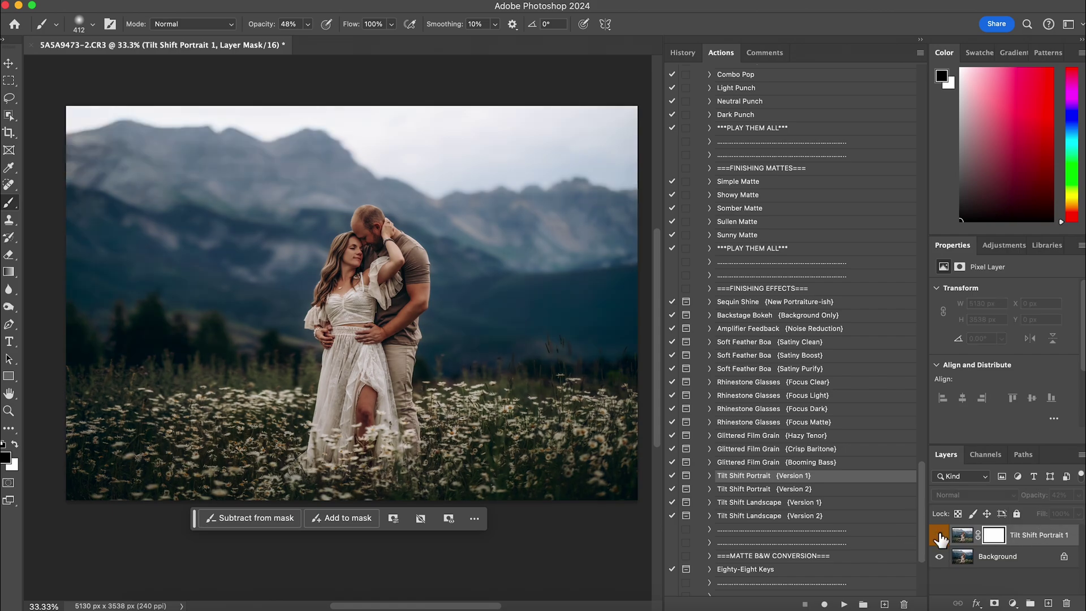
left_click(939, 535)
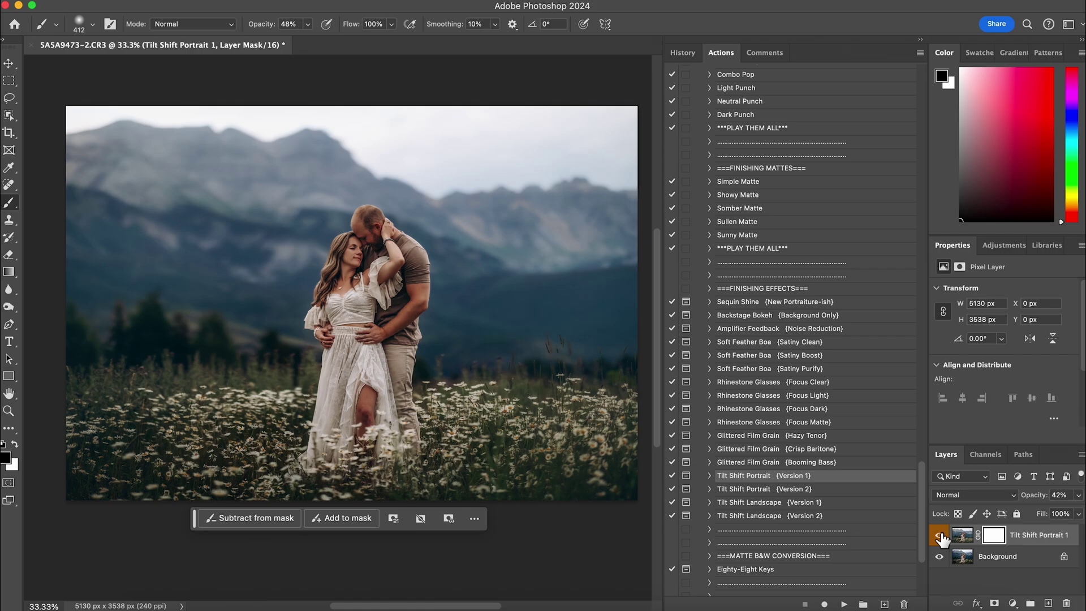
Play the FLATTEN BEFORE THIS SECTION step to merge the tilt-shift layer
scroll(780, 315, "down", 10)
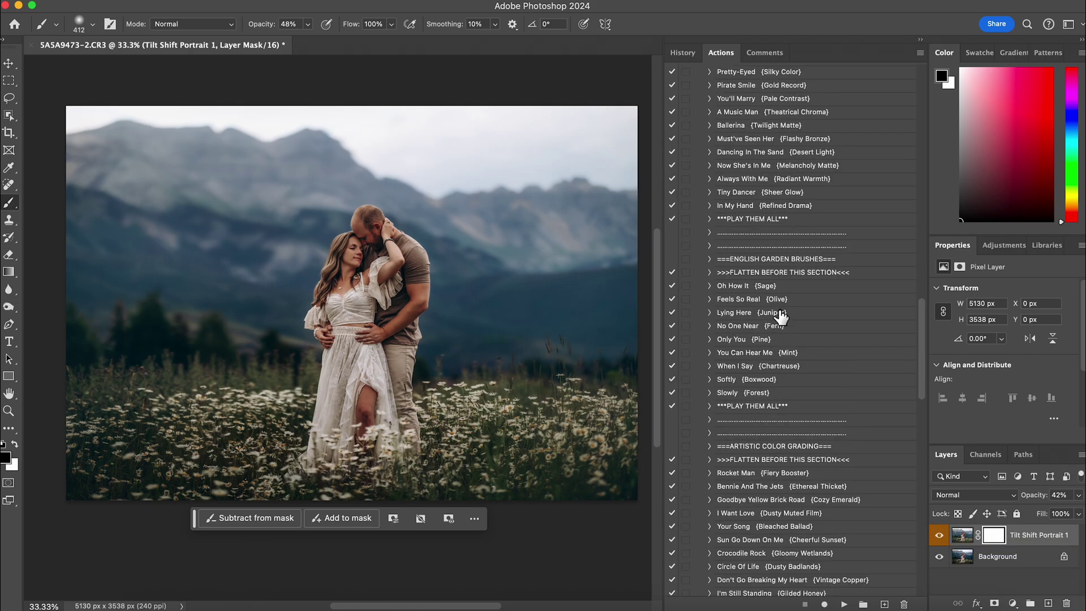
left_click(794, 279)
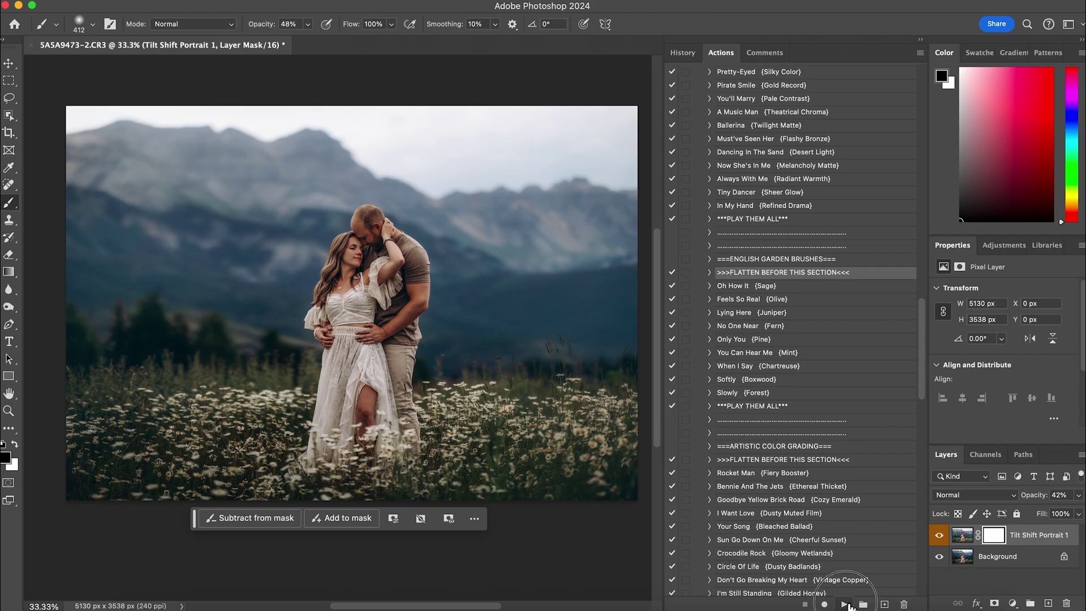
left_click(844, 603)
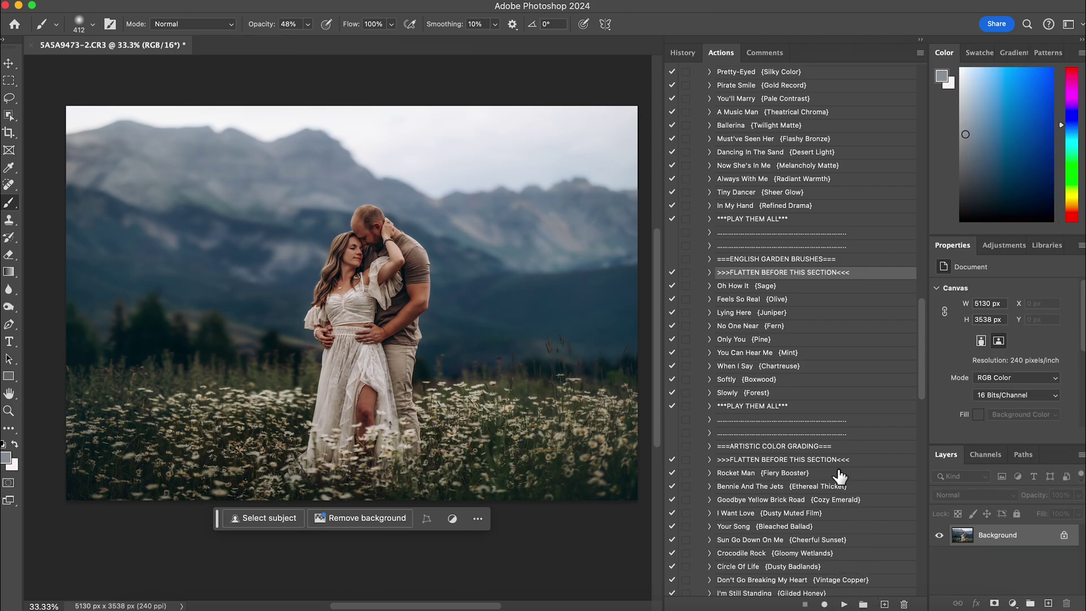
Apply the Sunny Matte preset and paint it off the couple from head to hem
scroll(781, 472, "down", 5)
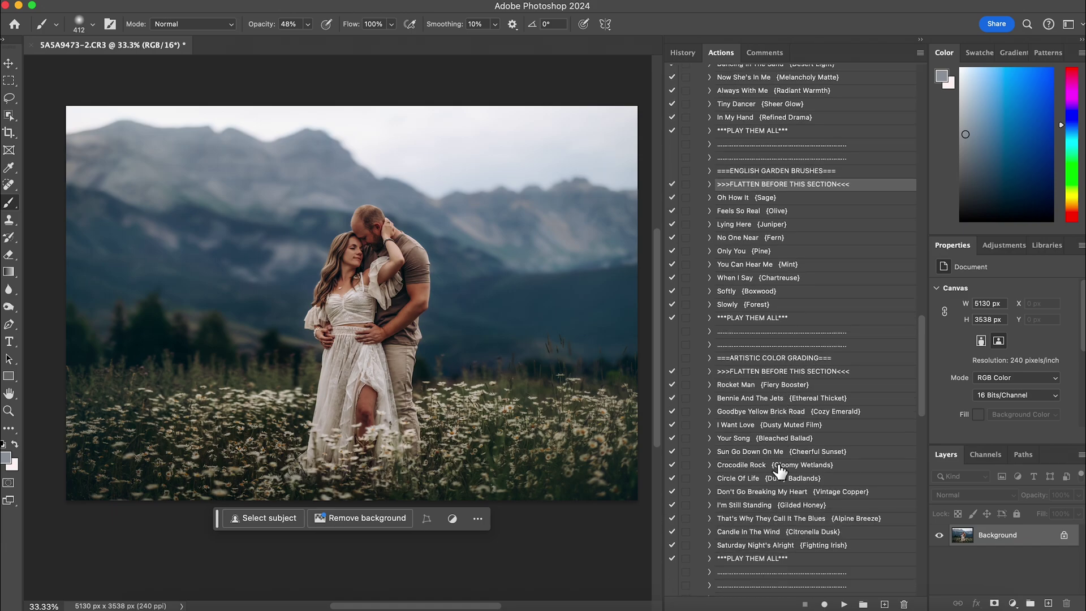
scroll(779, 469, "down", 12)
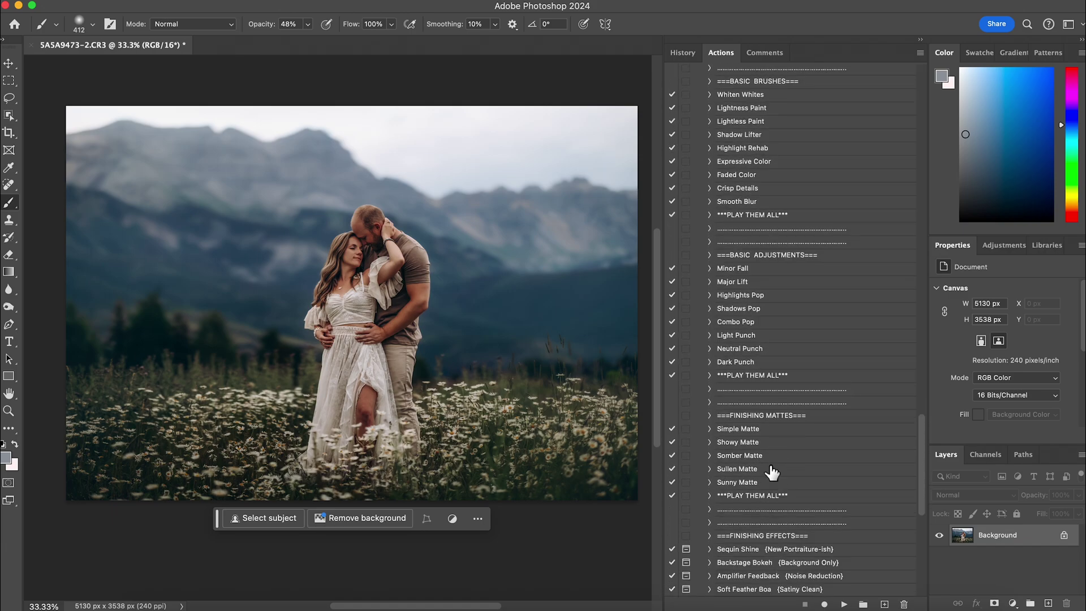
left_click(757, 483)
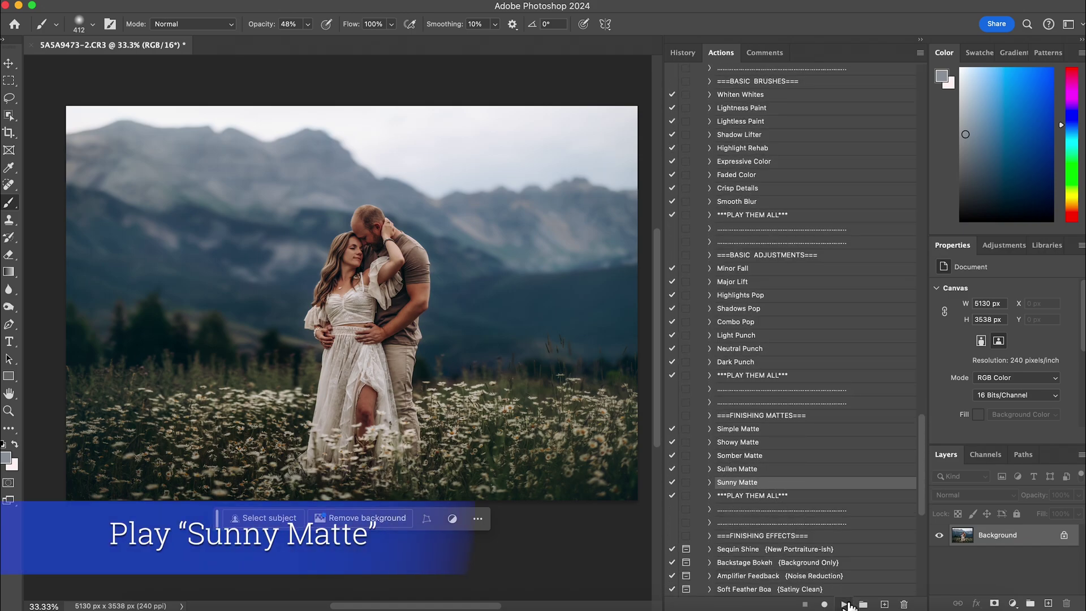
left_click(845, 603)
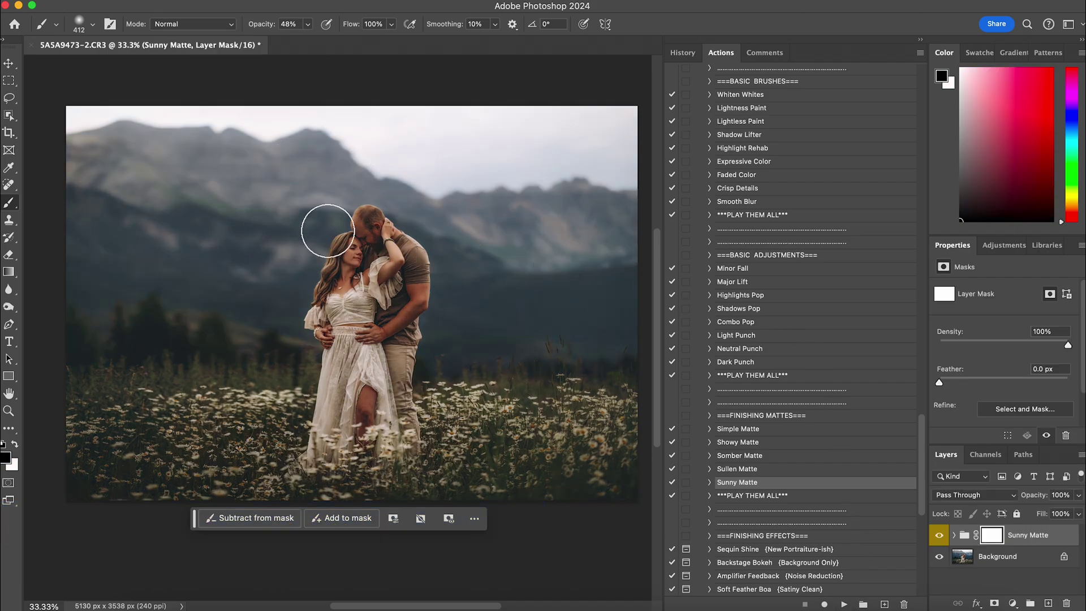
mouse_move(366, 225)
left_mouse_down()
mouse_move(338, 324)
mouse_move(339, 429)
mouse_move(364, 261)
mouse_move(358, 213)
mouse_move(375, 218)
left_mouse_up()
mouse_move(415, 302)
left_mouse_down()
mouse_move(393, 405)
mouse_move(366, 430)
mouse_move(334, 433)
mouse_move(322, 413)
mouse_move(373, 219)
mouse_move(404, 262)
mouse_move(379, 434)
left_mouse_up()
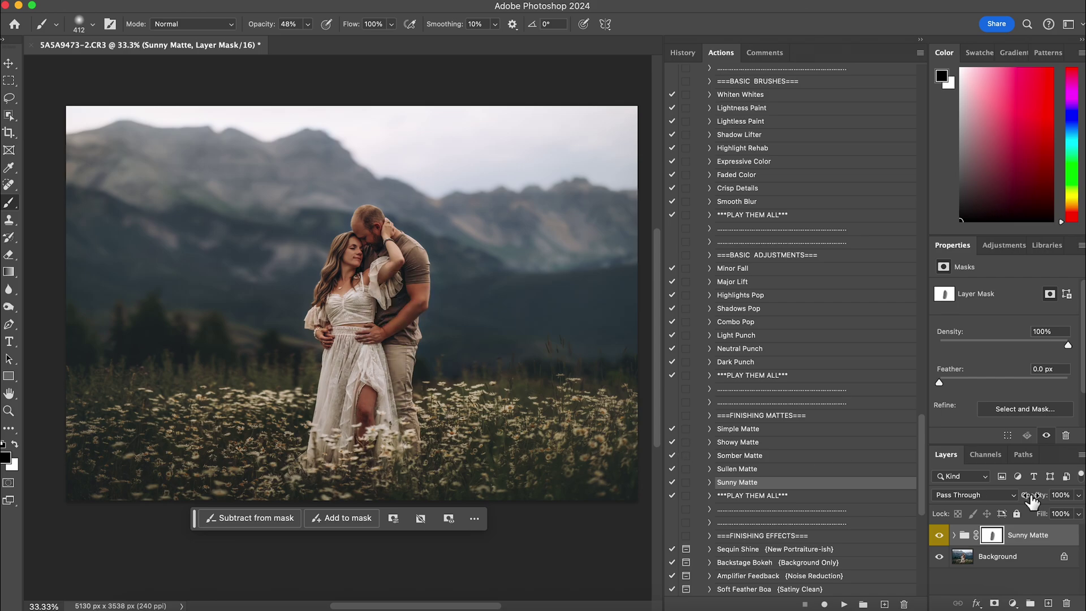
Lower the Sunny Matte group to 42% opacity and toggle it to compare
left_click(1079, 495)
left_click(1048, 511)
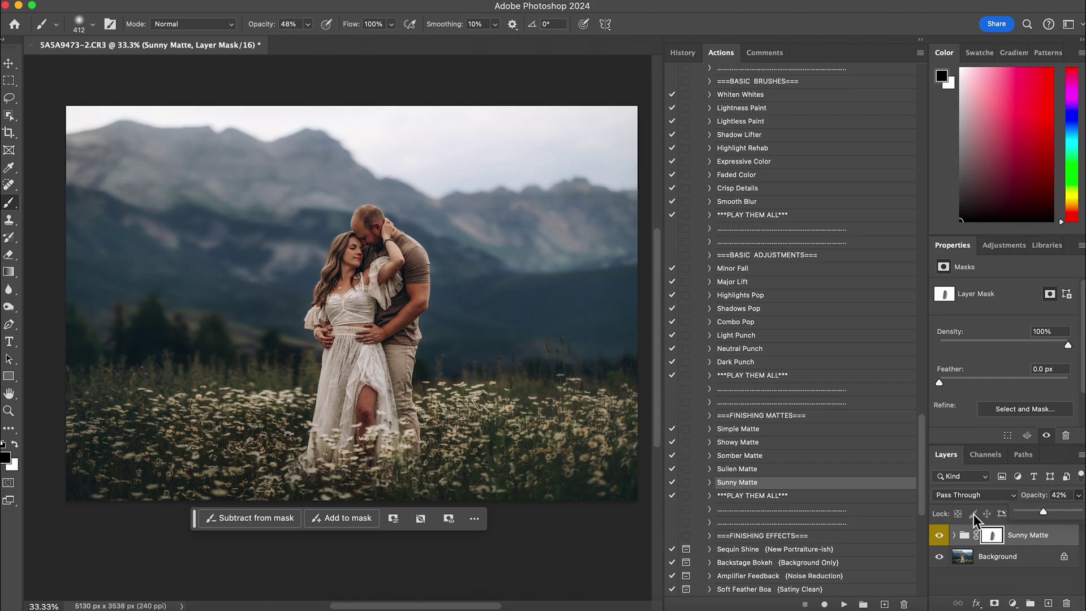
left_click(941, 539)
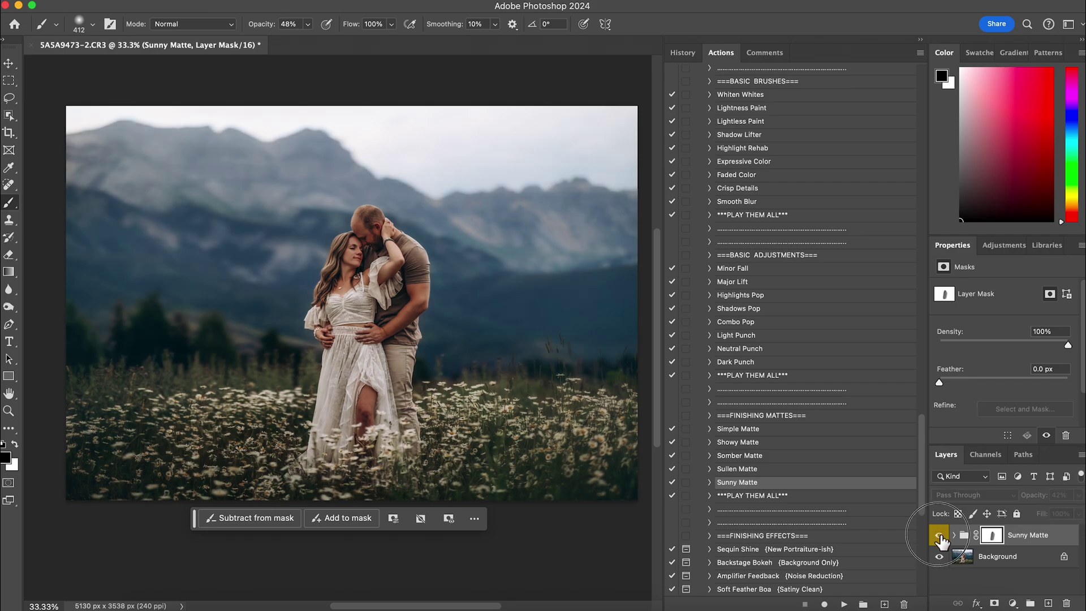
left_click(939, 535)
left_click(939, 536)
left_click(939, 536)
left_click(939, 536)
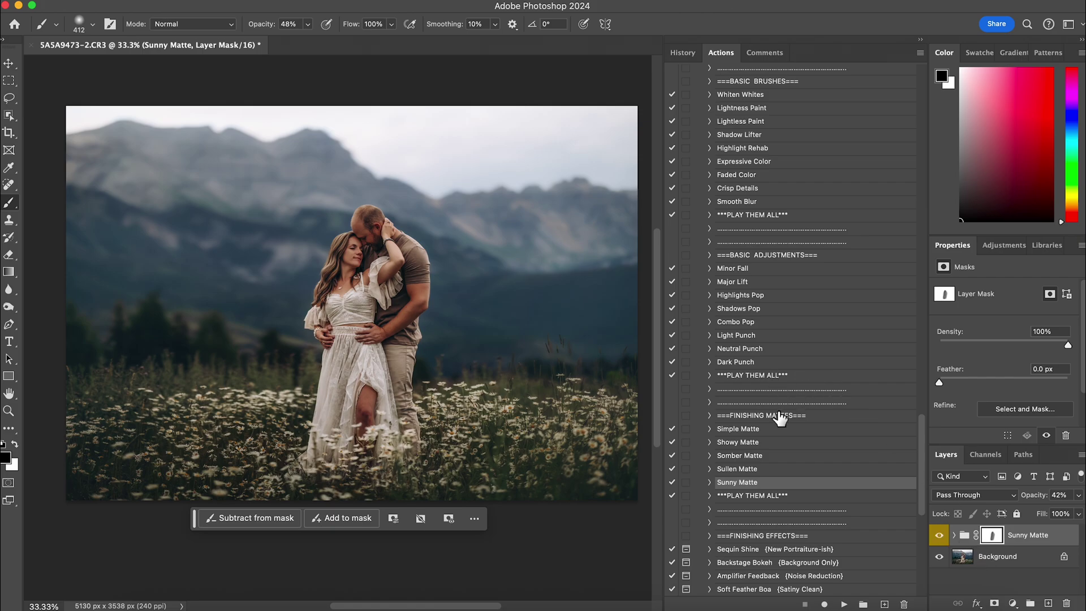
Flatten the Sunny Matte group into the Background layer
scroll(774, 370, "up", 3)
scroll(775, 370, "up", 10)
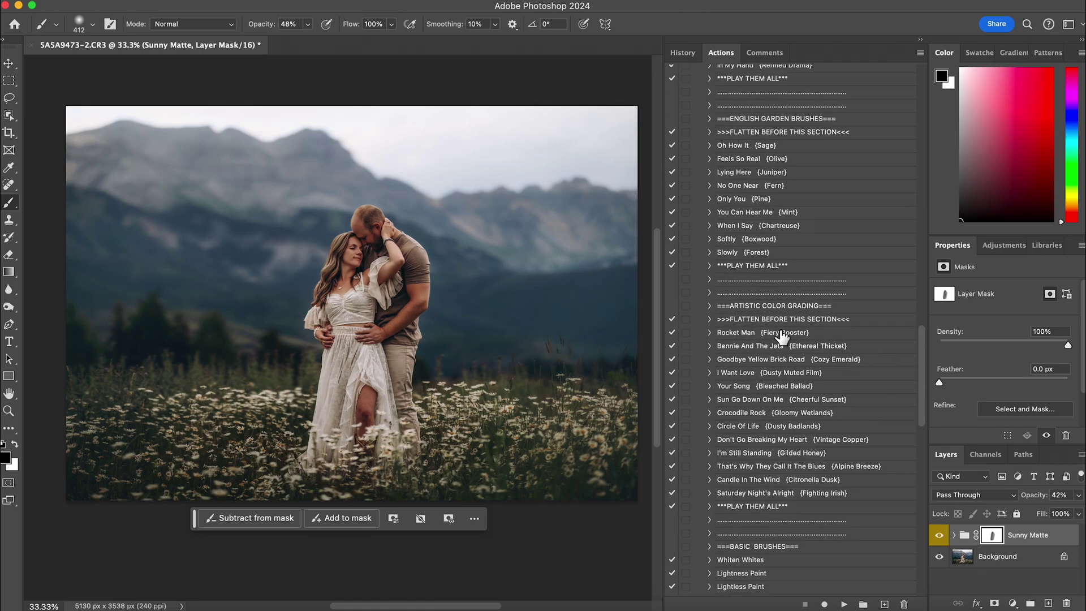
left_click(782, 320)
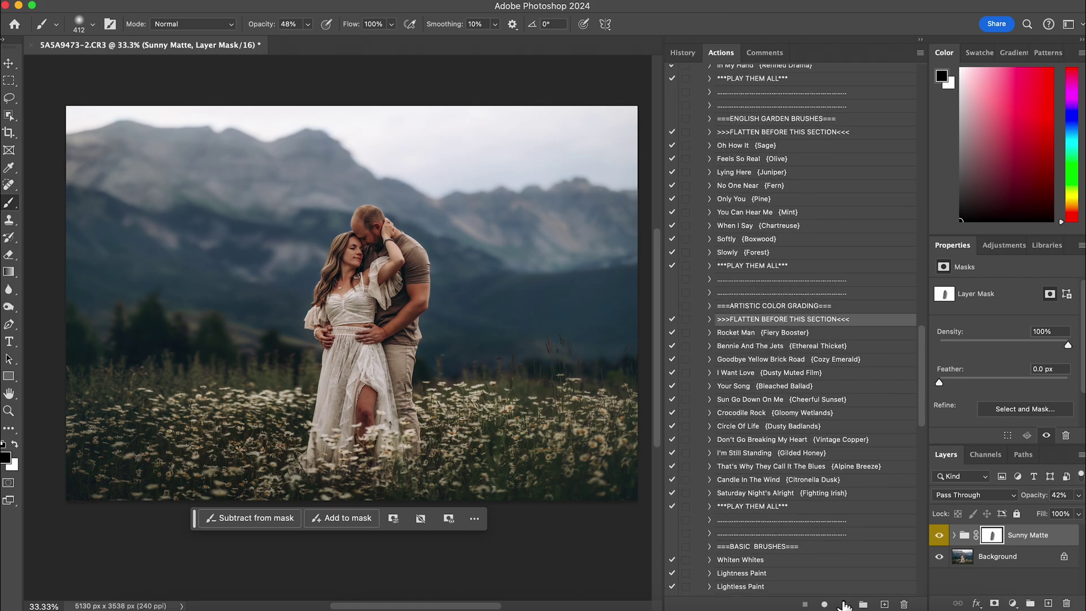
left_click(845, 604)
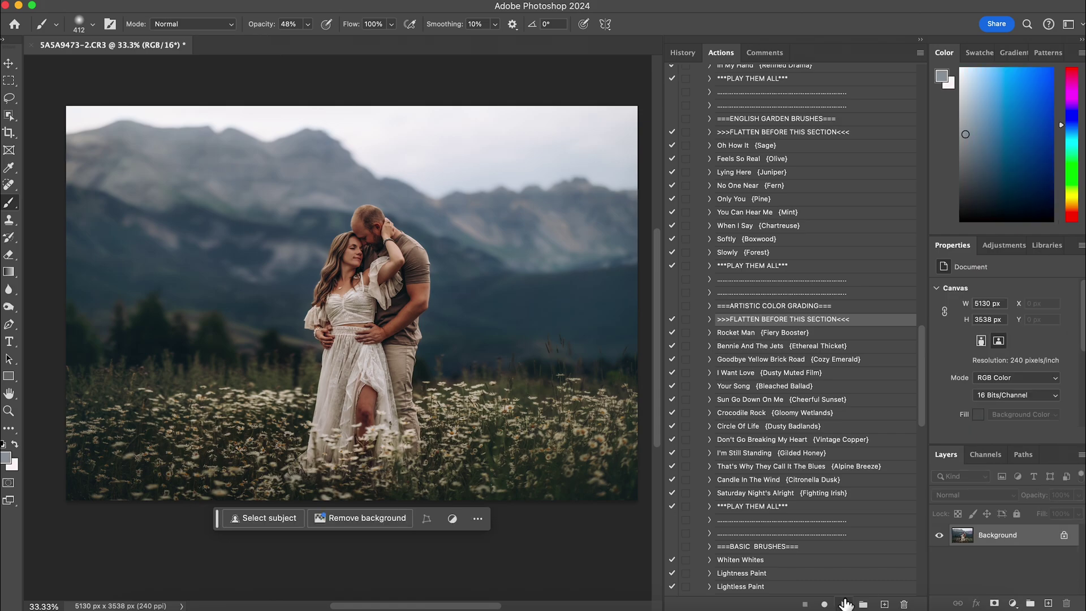
Apply the Highlights Pop brightening preset to the photo
scroll(796, 483, "down", 5)
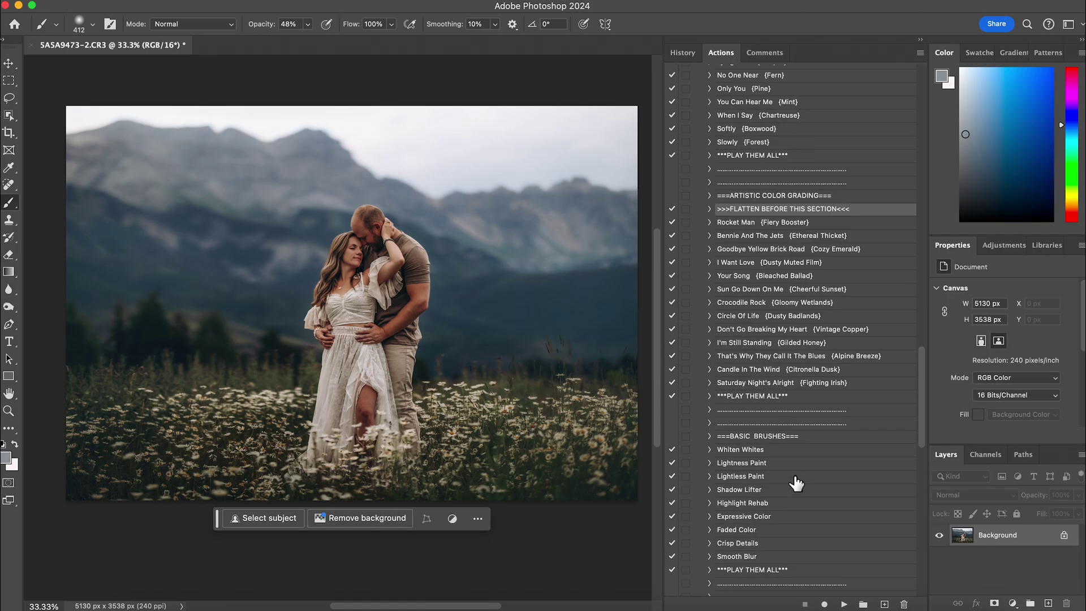
scroll(795, 484, "down", 3)
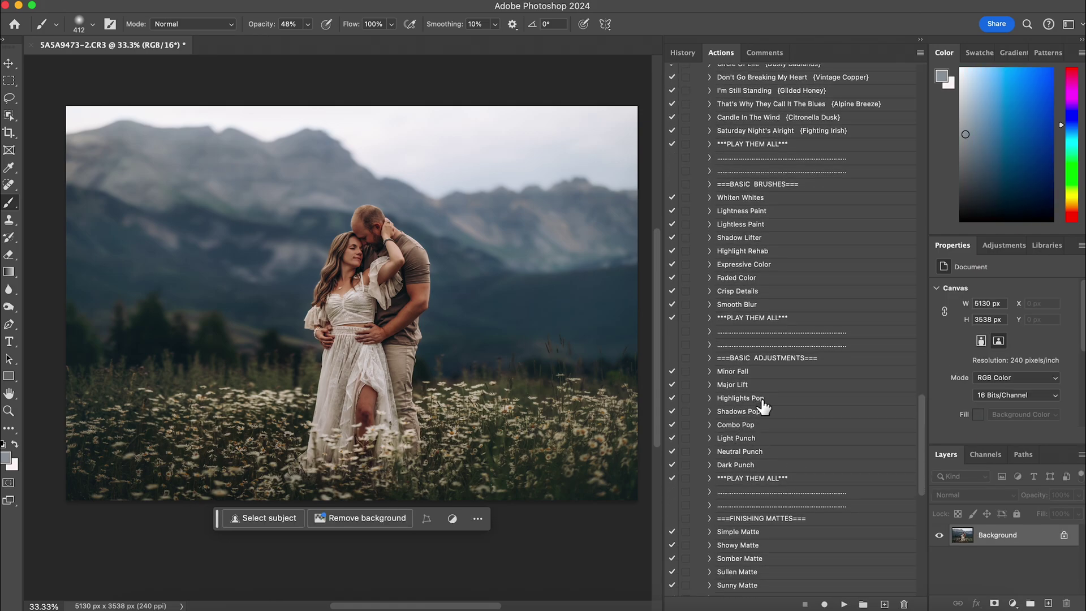
left_click(760, 402)
left_click(844, 604)
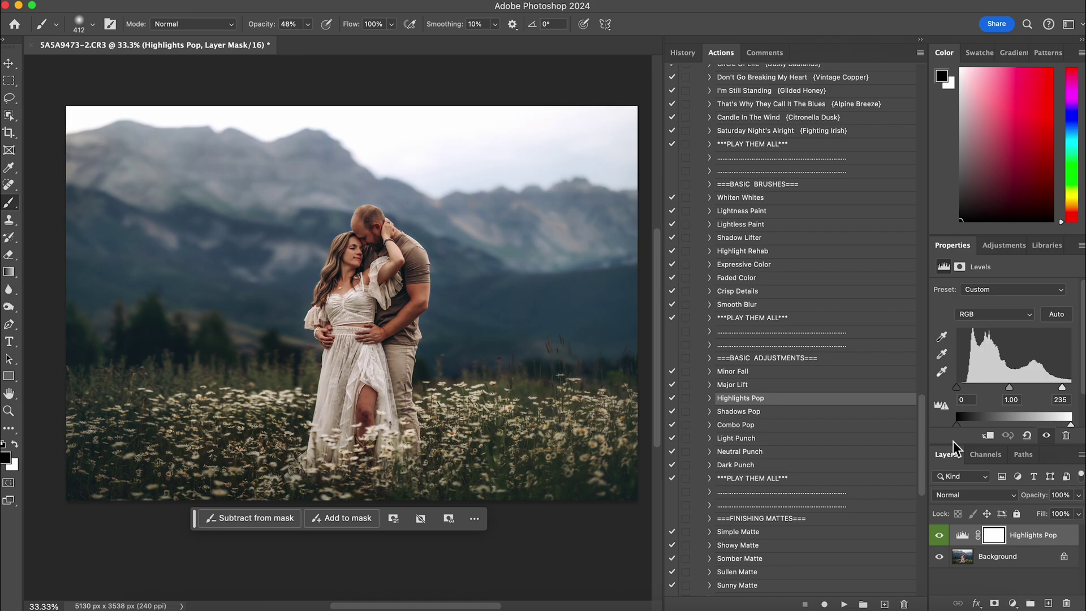
Flatten Highlights Pop into the Background and select Glittered Film Grain {Hazy Tenor}
scroll(774, 368, "up", 10)
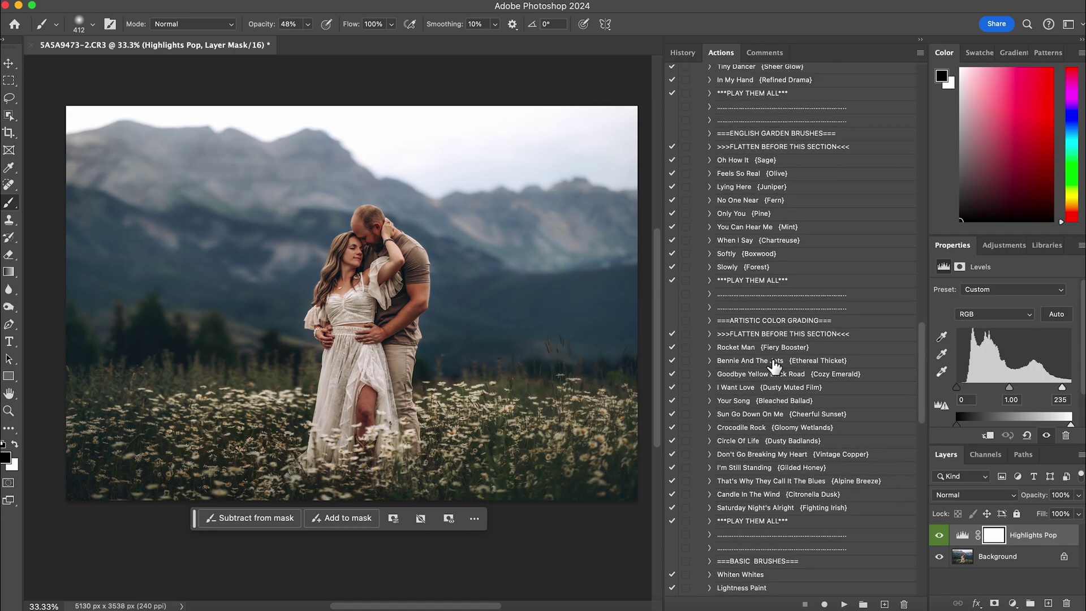
left_click(777, 338)
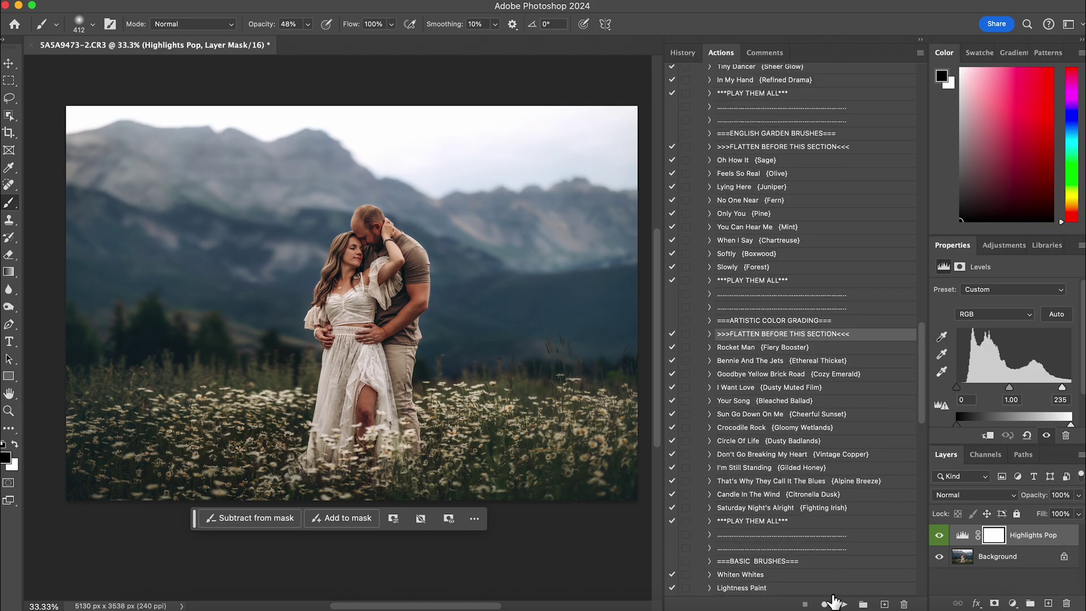
left_click(845, 605)
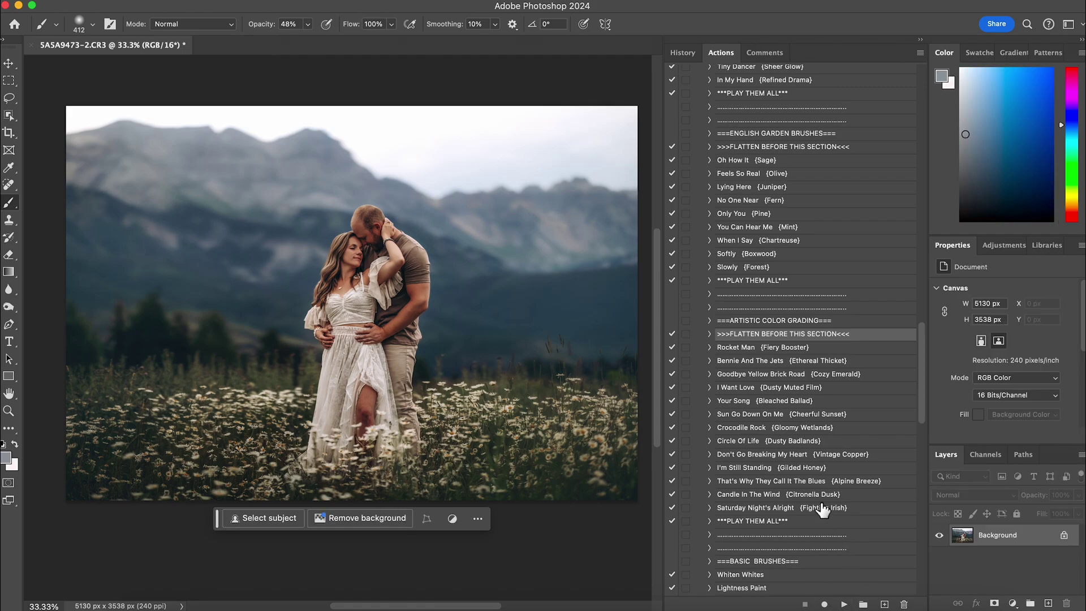
scroll(823, 509, "down", 10)
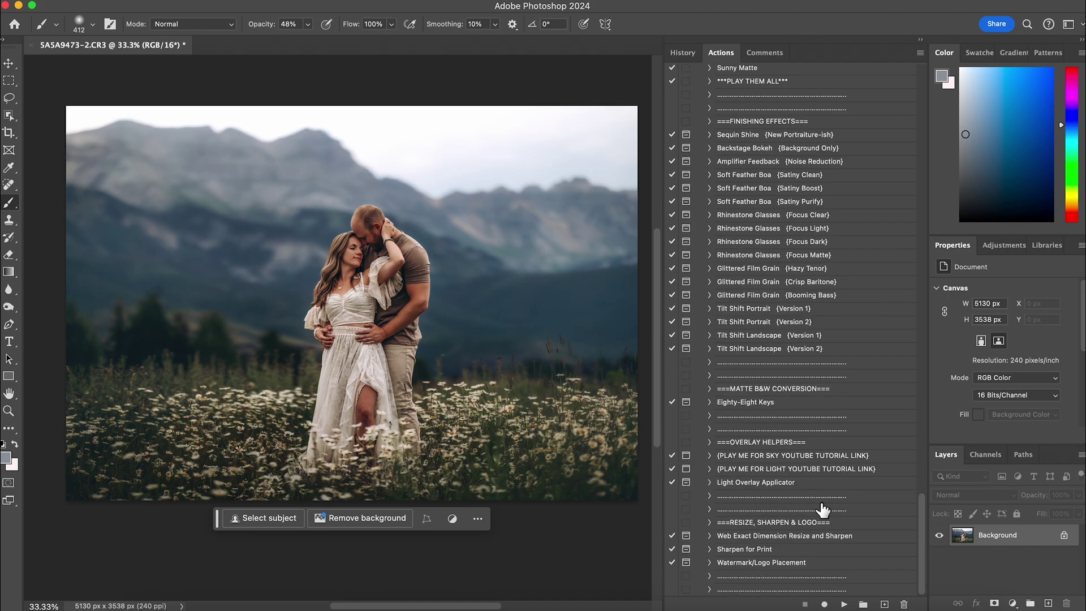
scroll(823, 509, "up", 2)
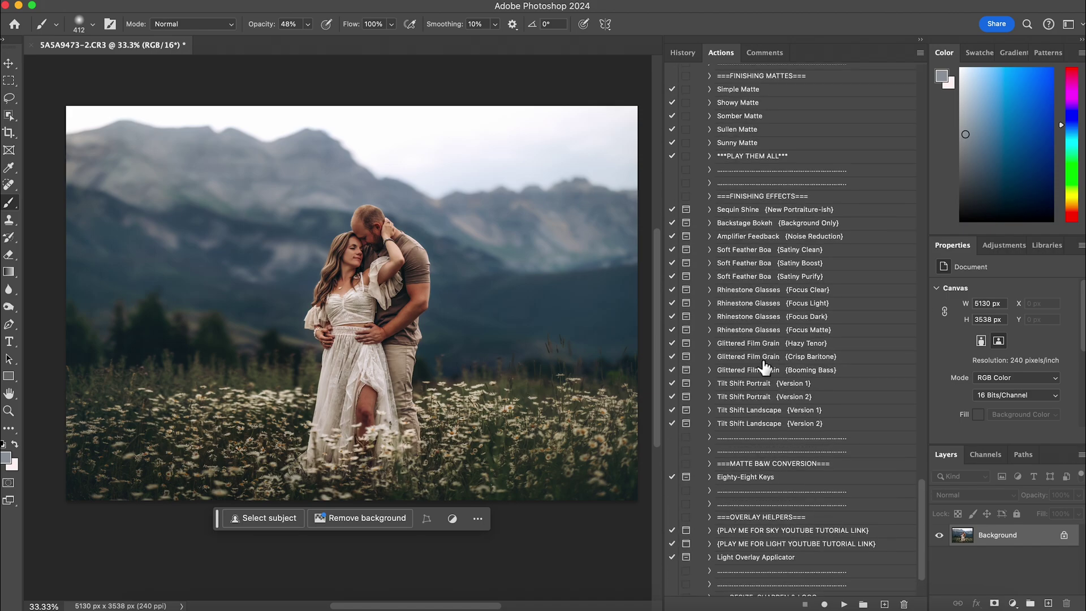
left_click(806, 345)
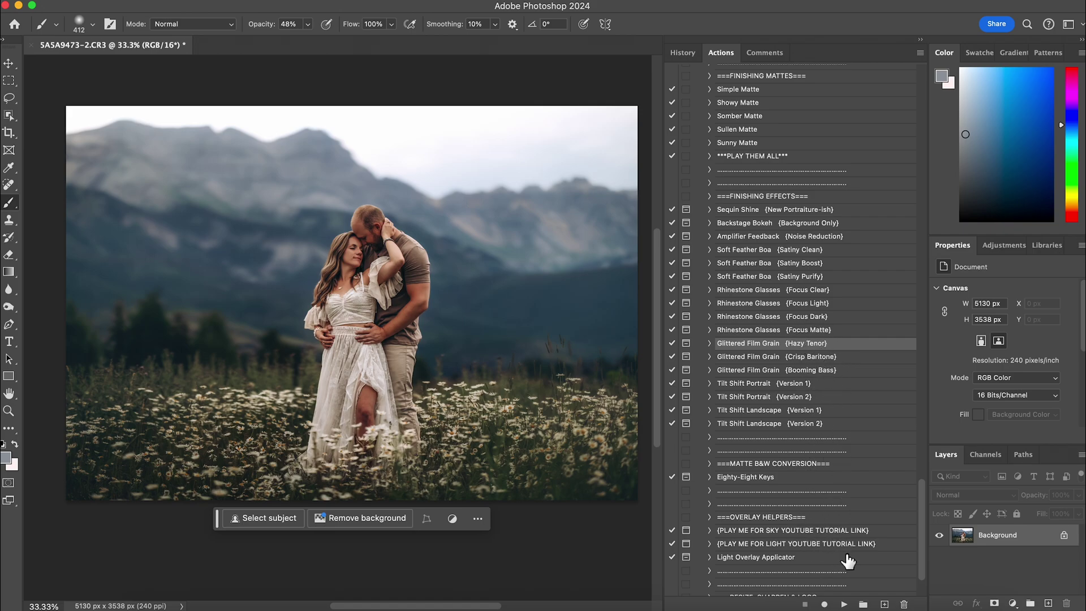
Run Glittered Film Grain {Hazy Tenor}, mask it off the couple, and set 49% opacity
left_click(845, 604)
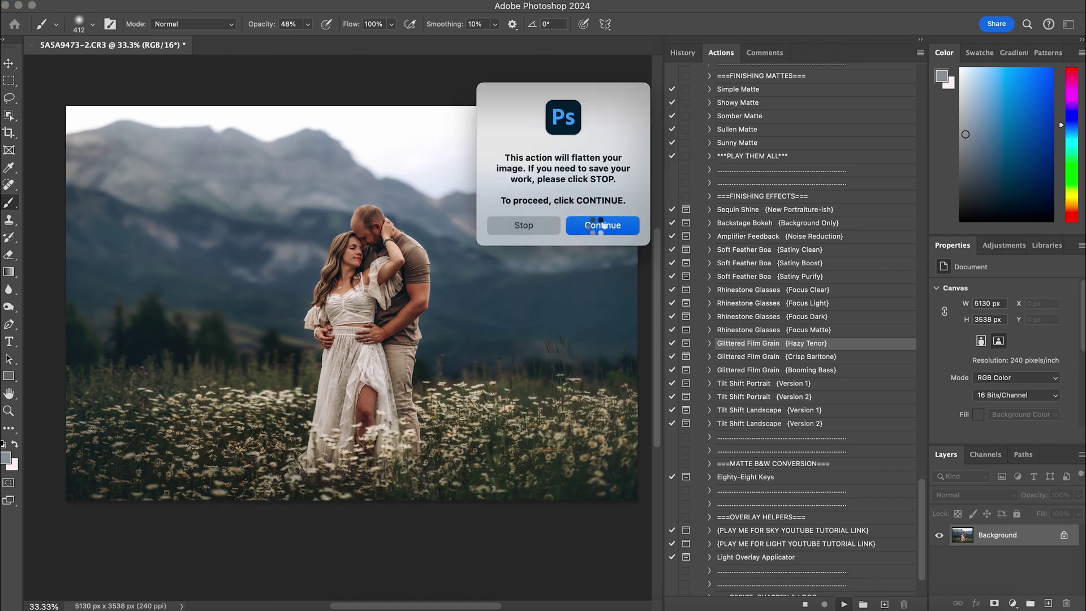
left_click(597, 228)
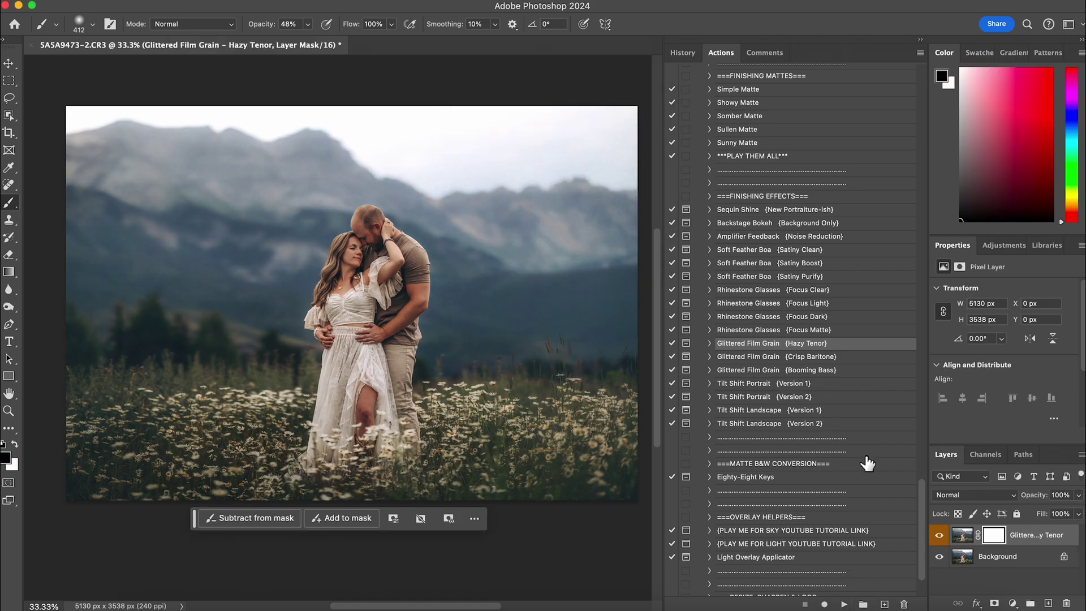
left_click(940, 536)
left_click(940, 536)
mouse_move(369, 227)
left_mouse_down()
mouse_move(412, 292)
mouse_move(409, 336)
mouse_move(367, 432)
left_mouse_up()
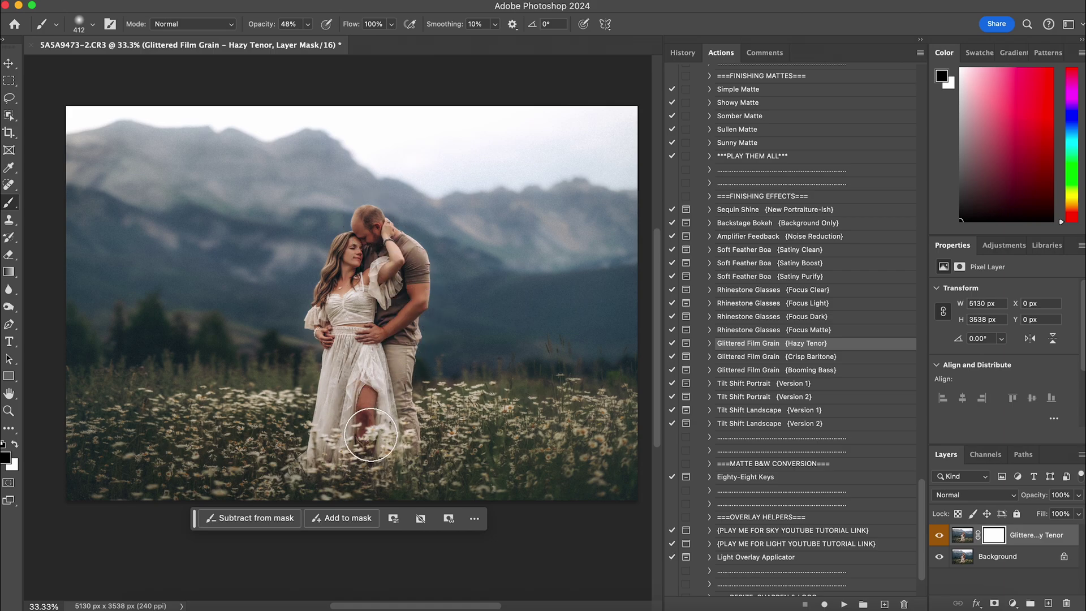
left_click(1079, 496)
left_click(1050, 510)
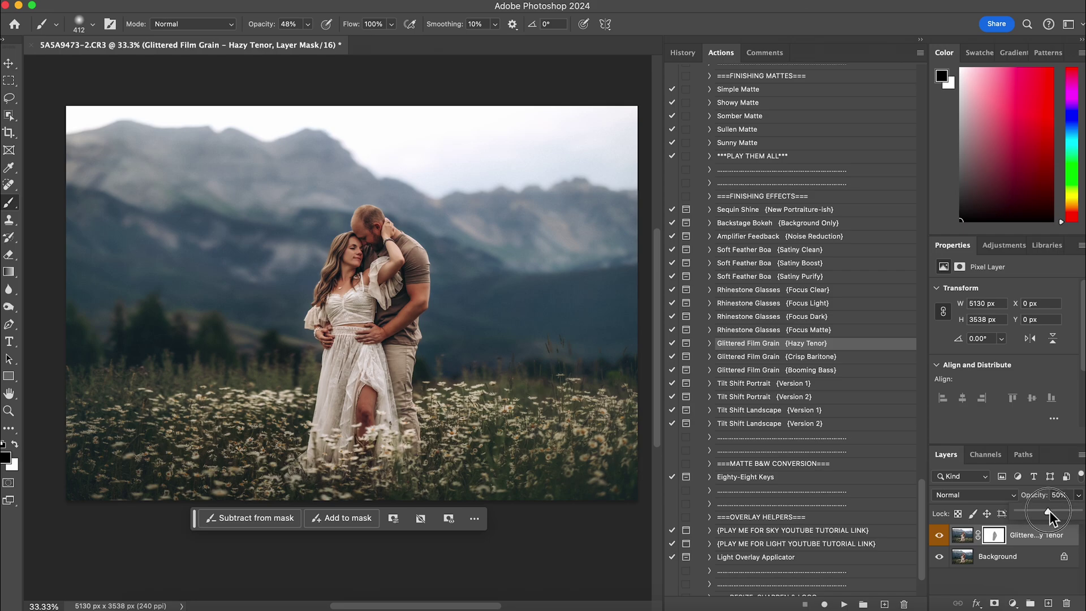
left_click_drag(1049, 511, 1048, 511)
Flatten the grain layer into the Background layer
scroll(735, 294, "up", 10)
scroll(744, 291, "up", 3)
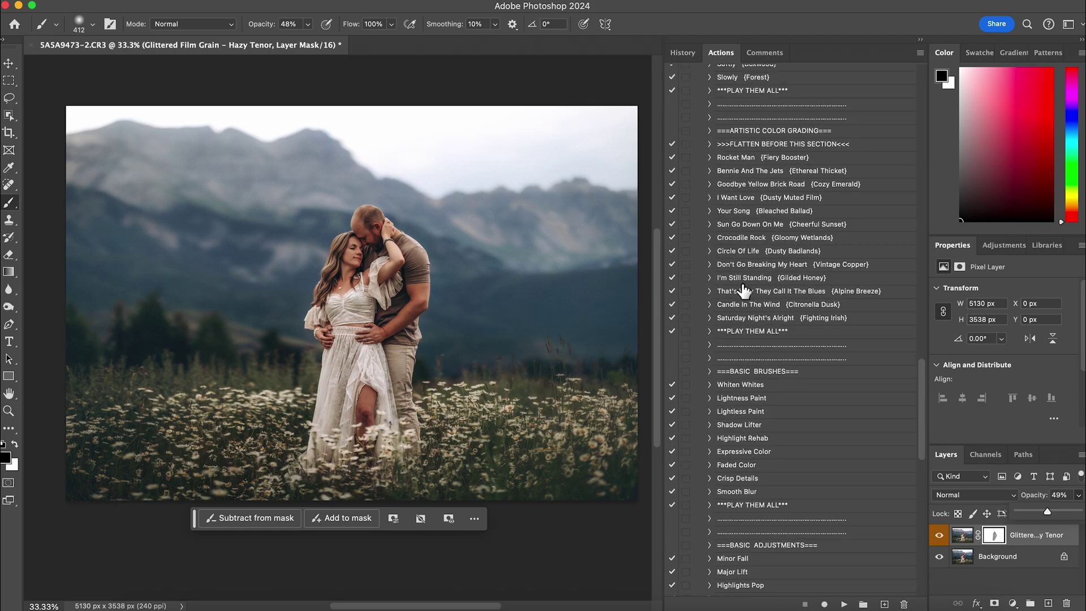
left_click(763, 146)
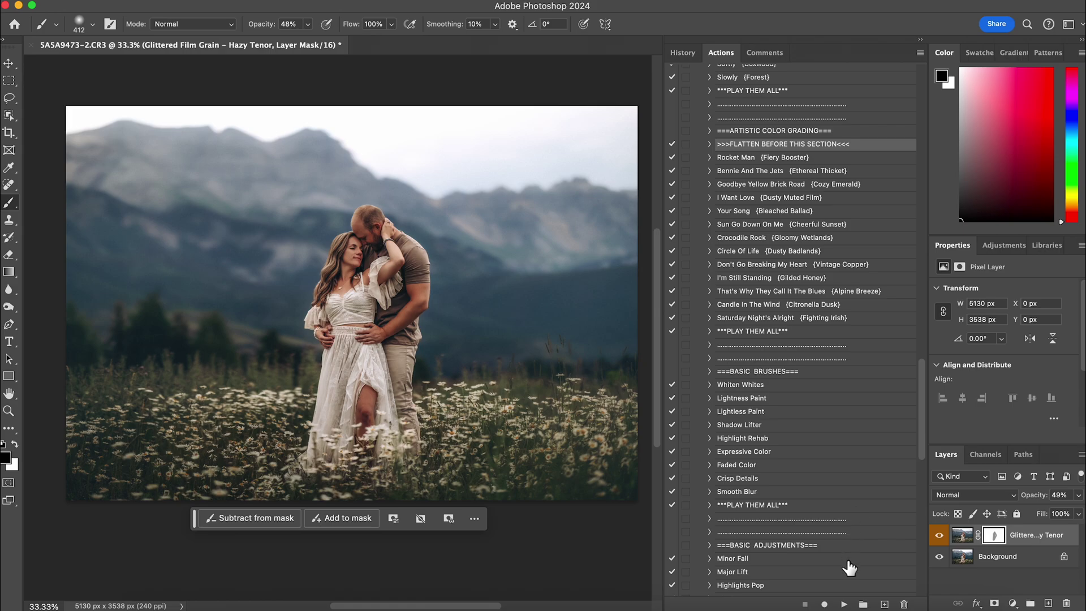
left_click(844, 604)
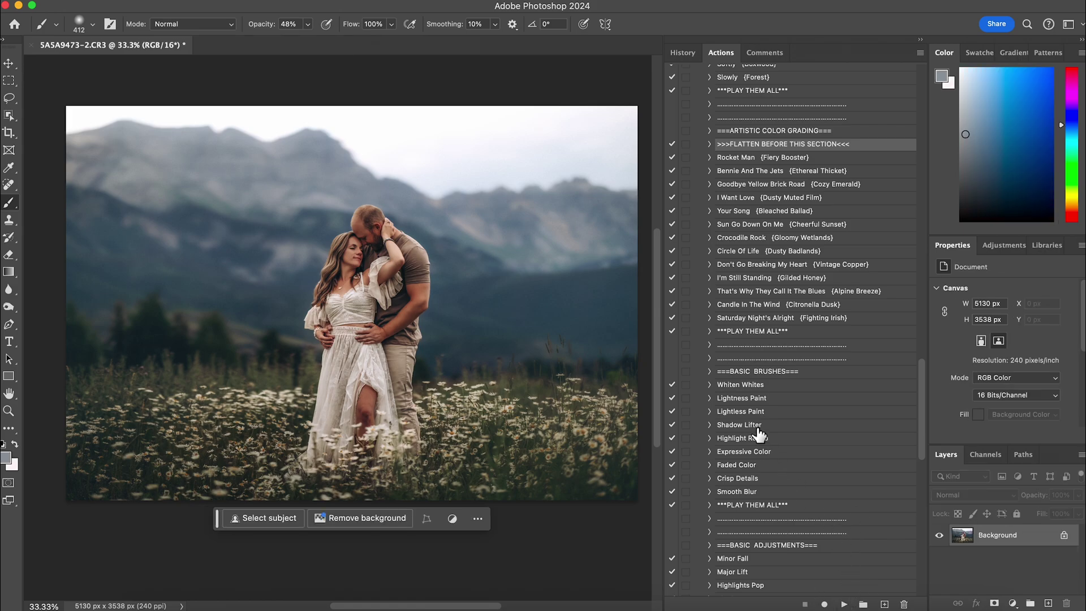
Apply the Shadows Pop darkening preset to the photo
scroll(759, 434, "down", 1)
scroll(755, 438, "down", 4)
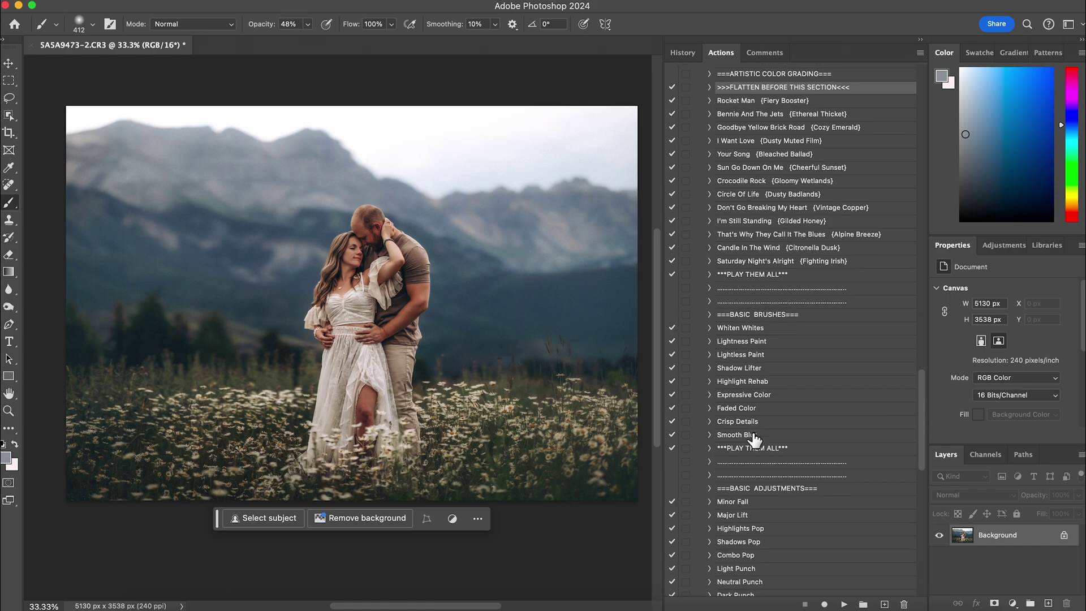
scroll(757, 440, "down", 15)
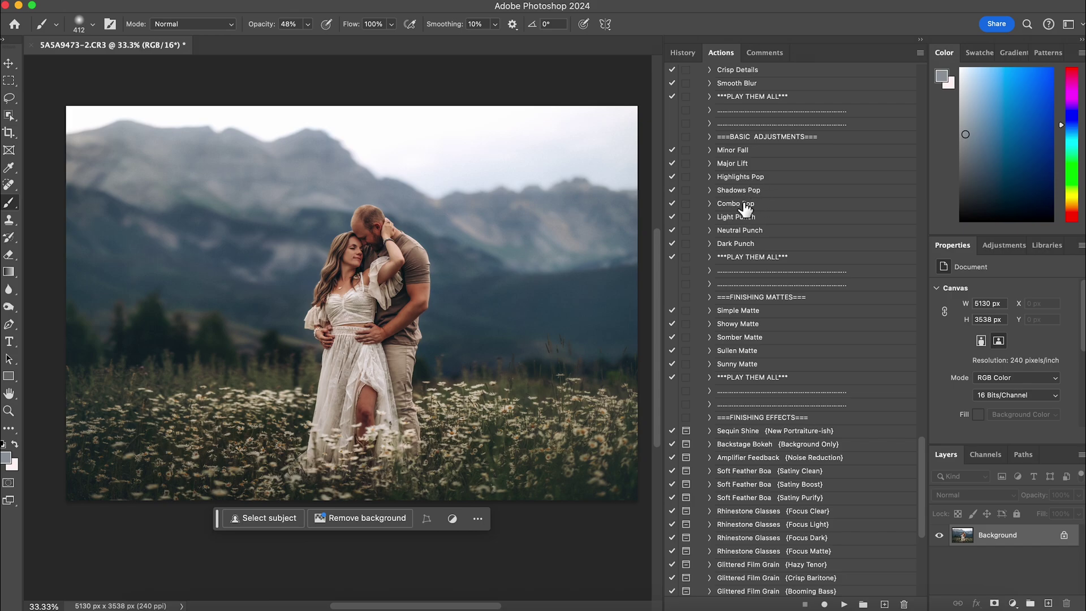
left_click(753, 193)
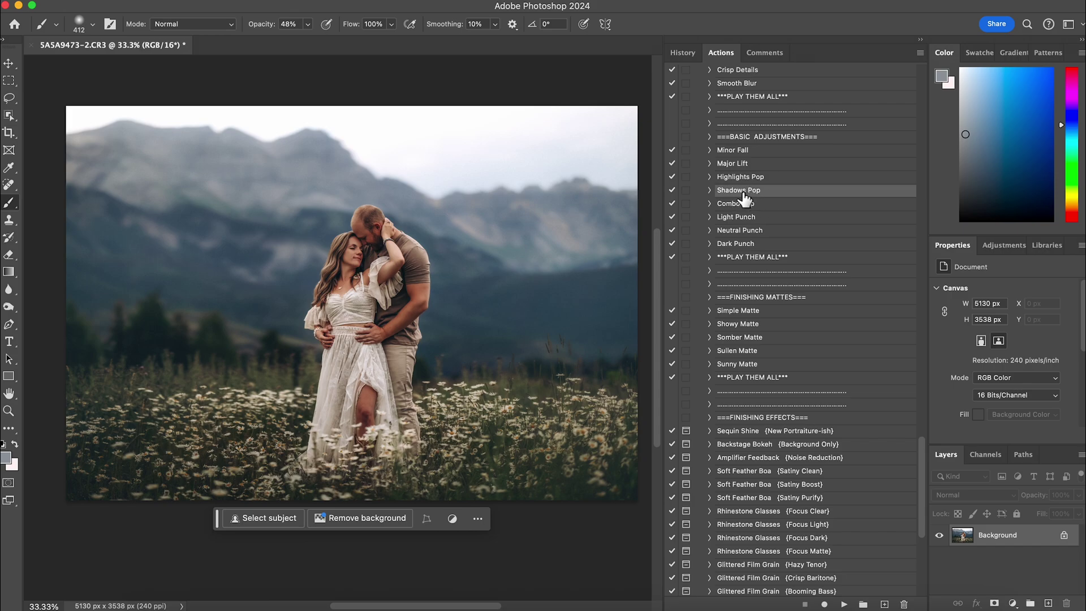
left_click(844, 604)
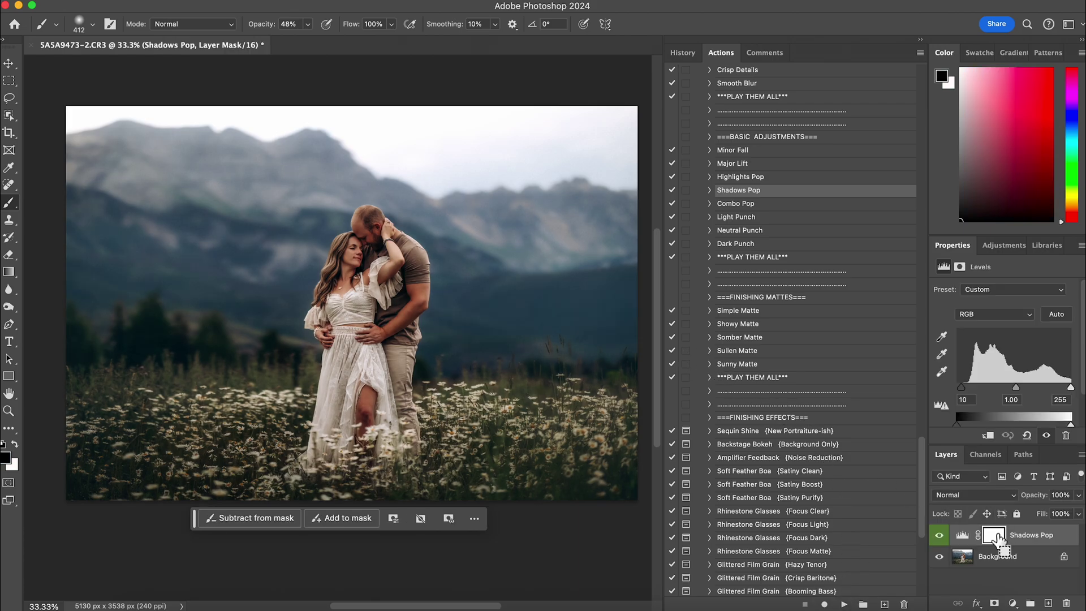
Invert the Shadows Pop mask, paint it white over the couple, and compare
key("super+i")
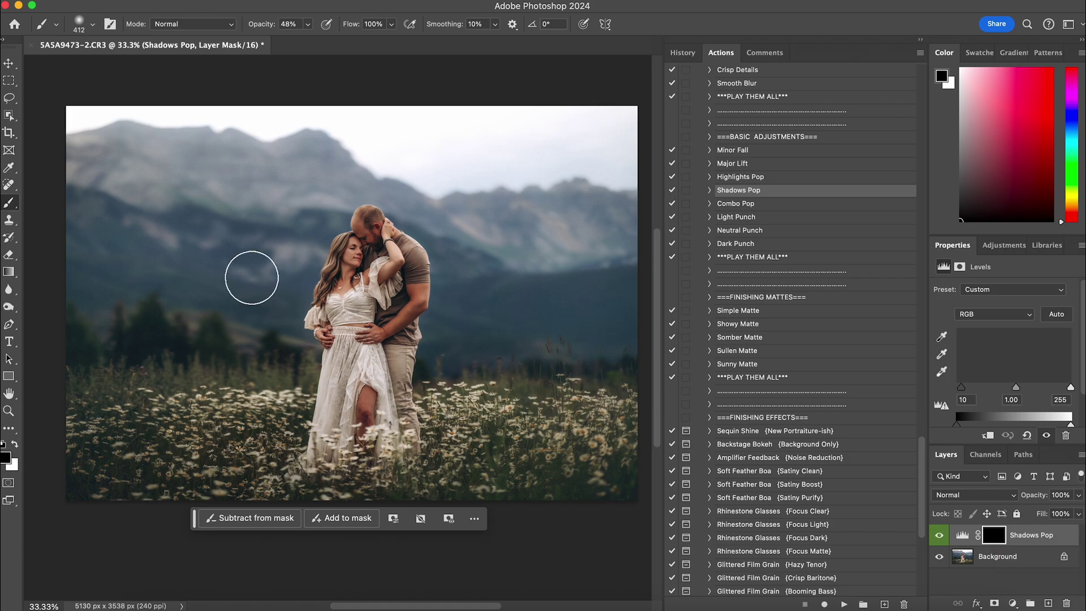
key("x")
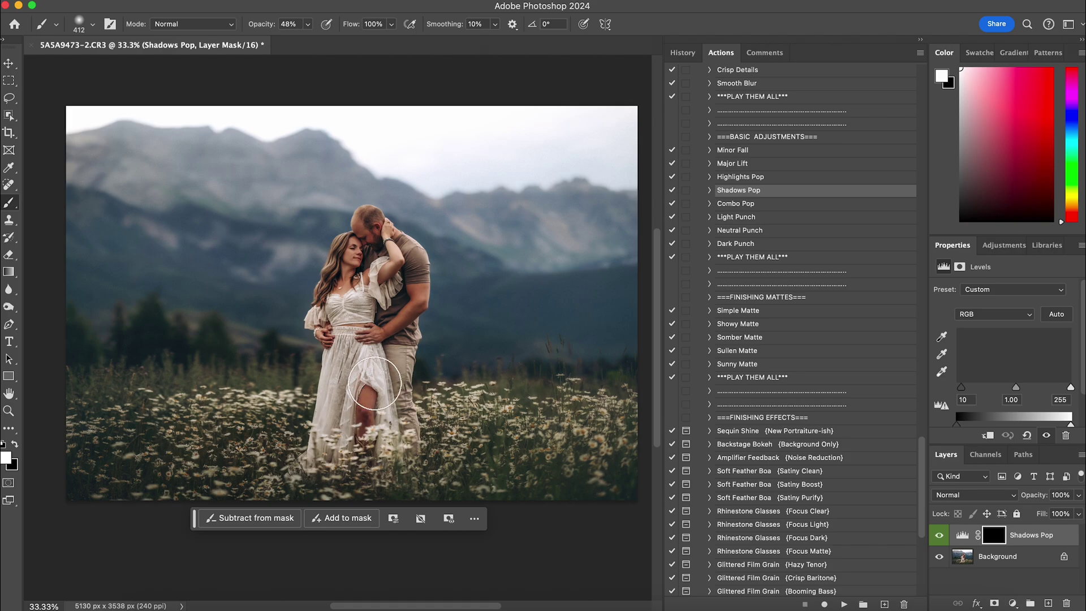
mouse_move(348, 308)
left_mouse_down()
mouse_move(383, 266)
mouse_move(343, 254)
mouse_move(346, 321)
left_mouse_up()
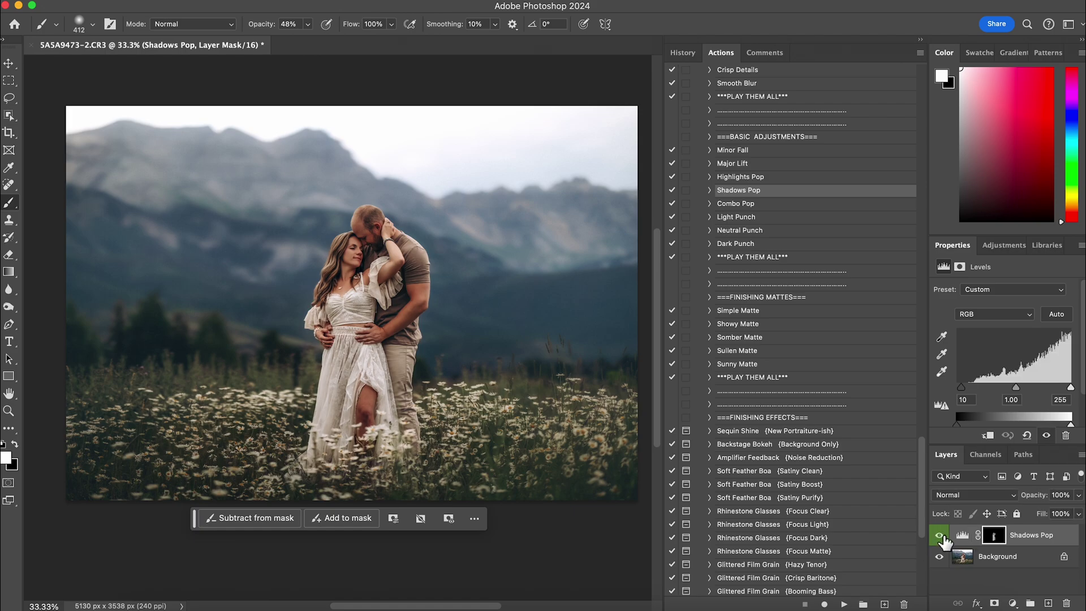
left_click(941, 536)
left_click(940, 536)
left_click(941, 536)
left_click(940, 536)
scroll(815, 331, "up", 10)
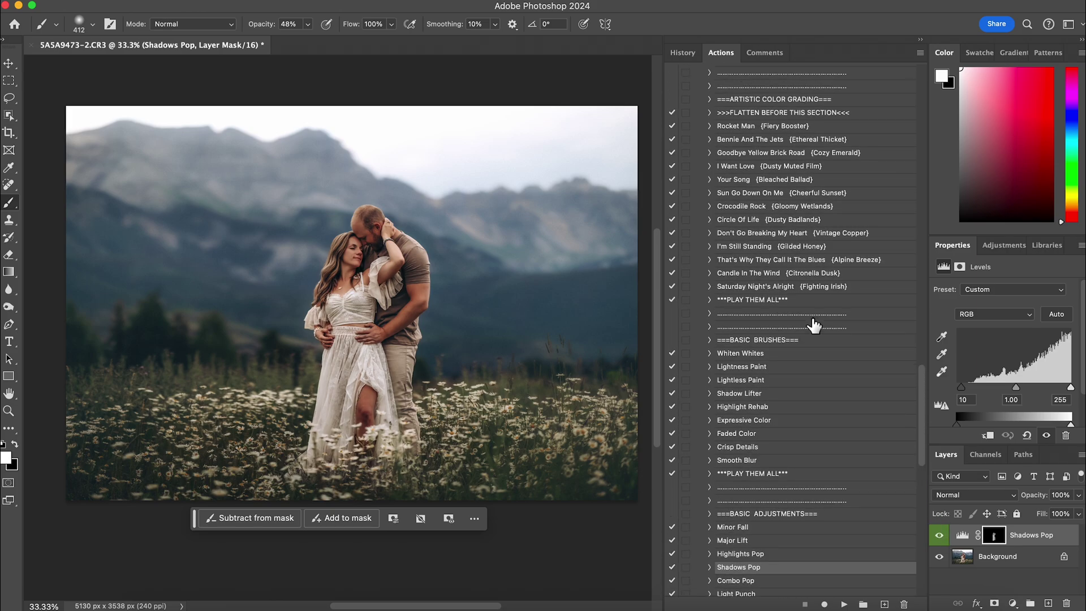
Flatten Shadows Pop into the Background, then run the Obliterate The Oranges correction
left_click(787, 212)
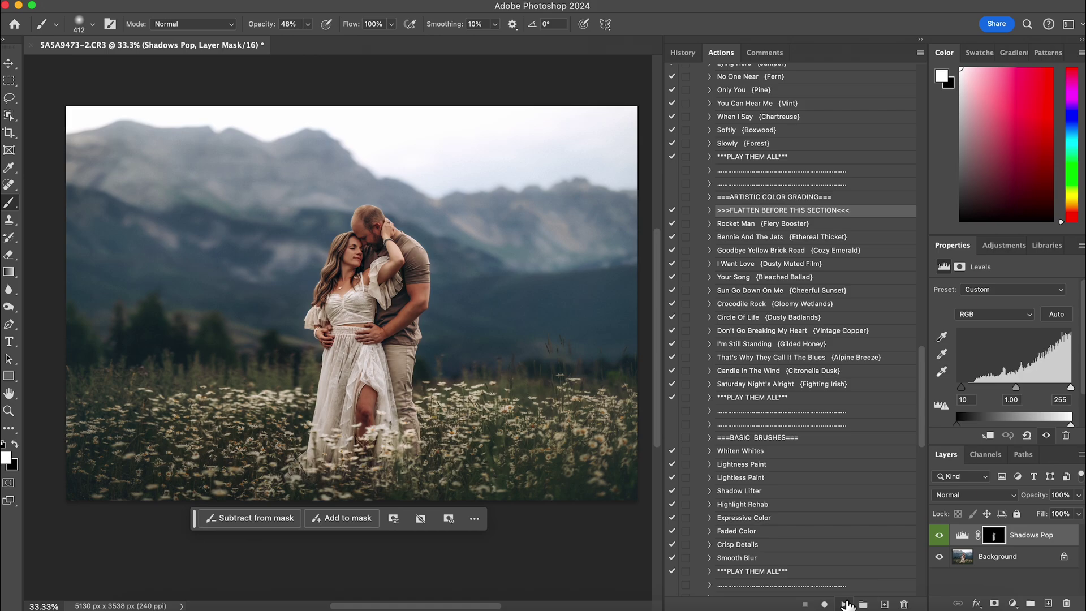
left_click(845, 604)
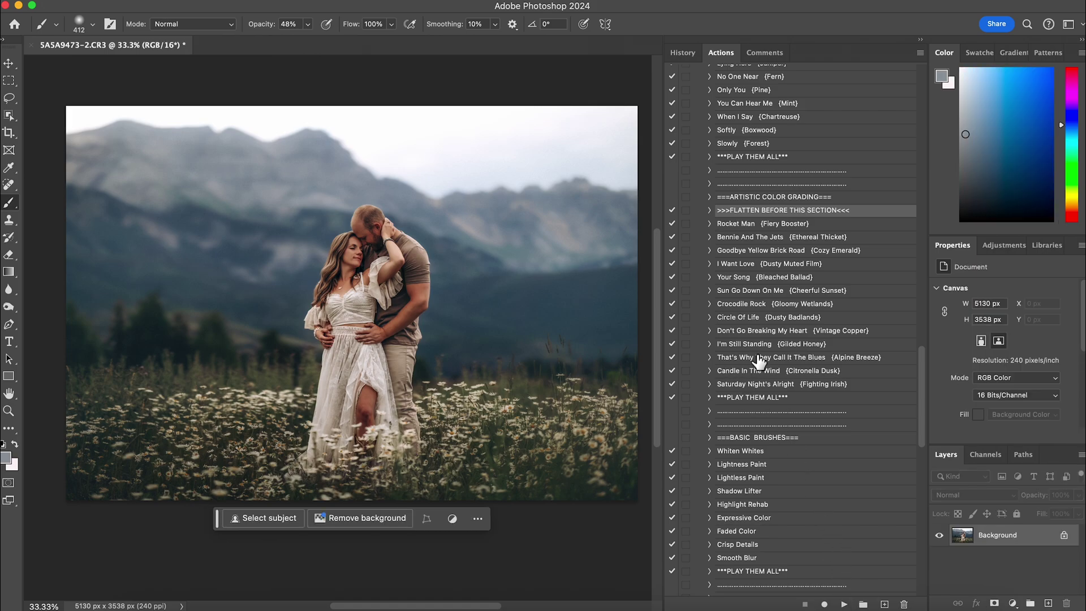
scroll(757, 360, "up", 8)
scroll(758, 359, "up", 9)
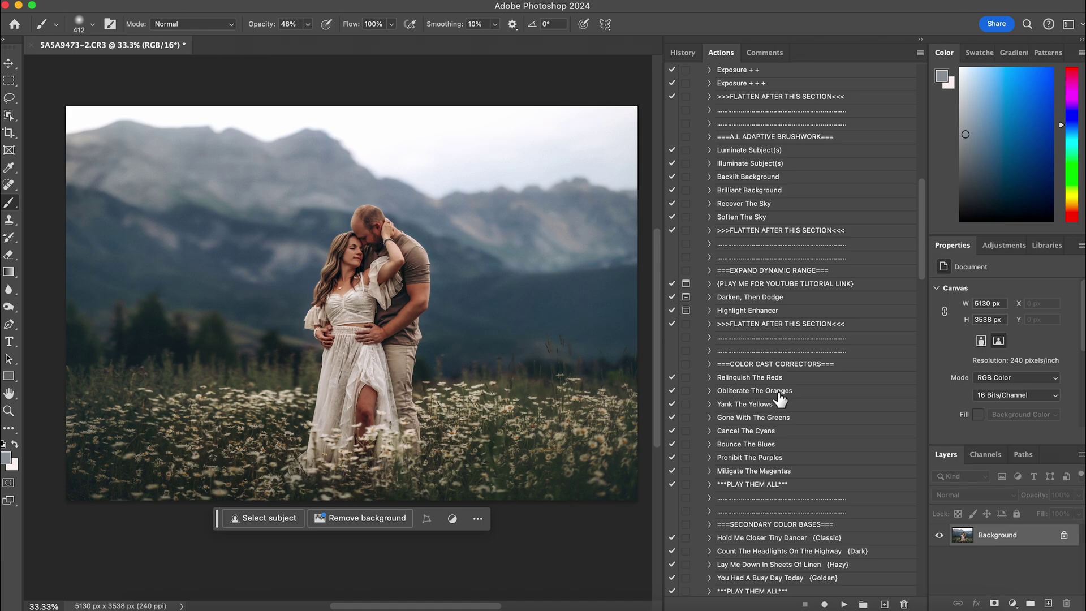
left_click(766, 392)
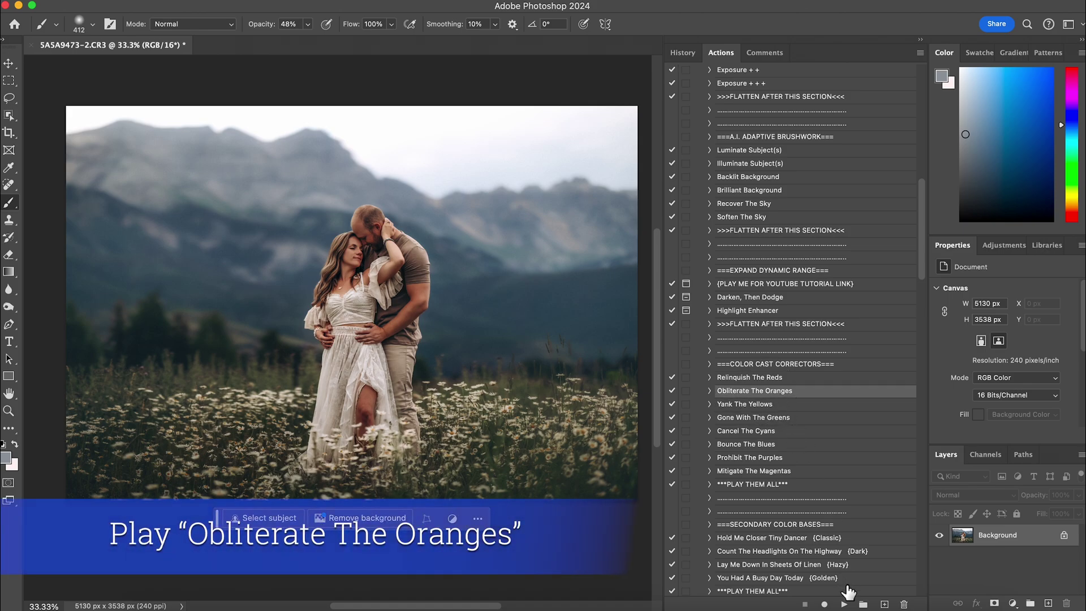
left_click(845, 604)
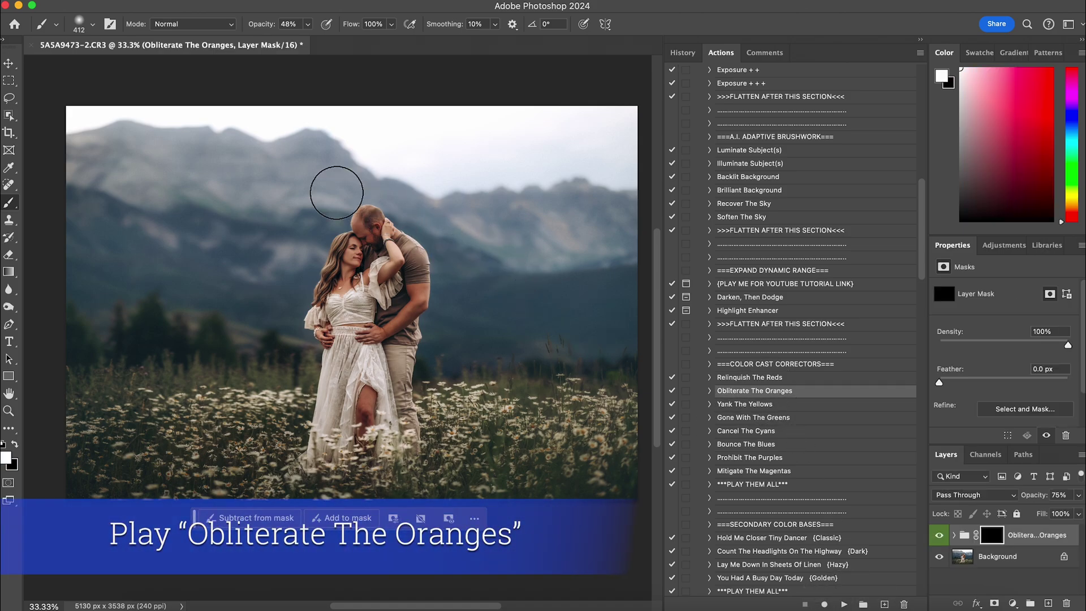
Paint the correction around the man's head with a 185 px brush at 60% opacity
left_click(89, 25)
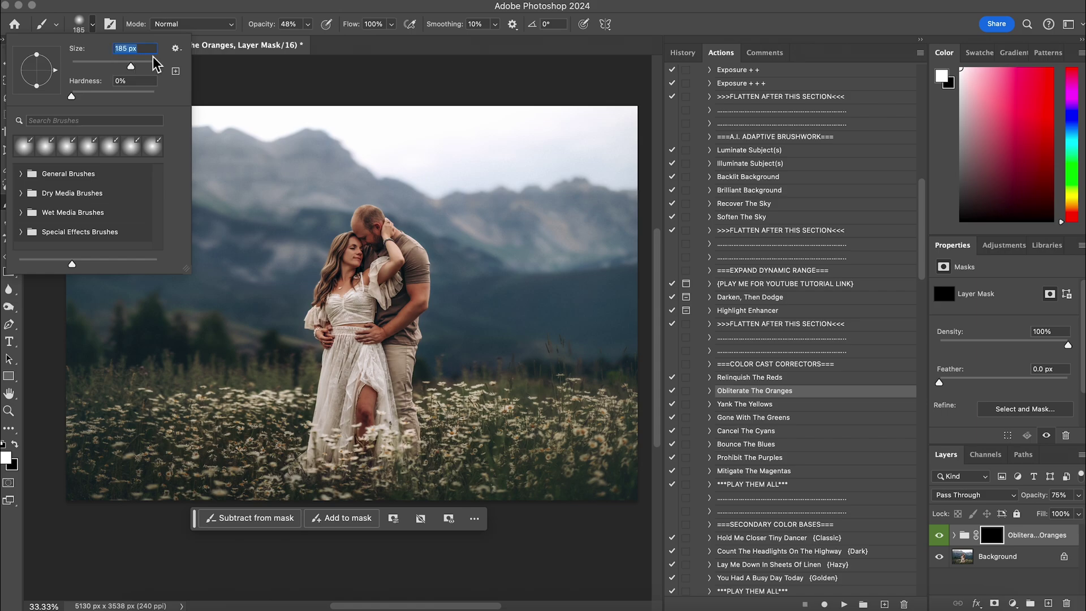
left_click(307, 24)
left_click_drag(308, 40, 317, 42)
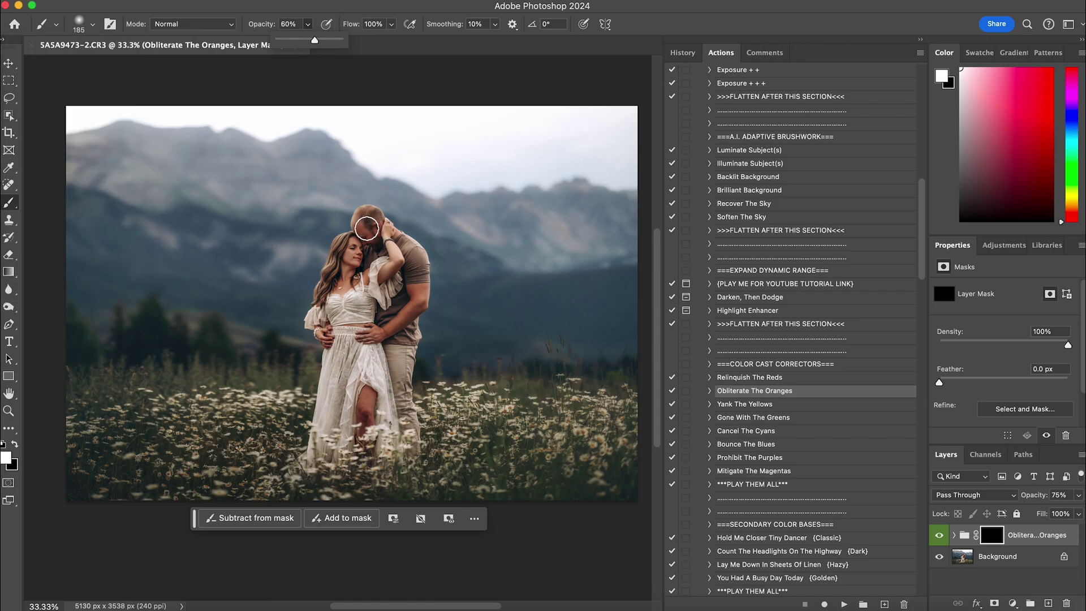
mouse_move(367, 228)
left_mouse_down()
mouse_move(374, 240)
mouse_move(381, 214)
mouse_move(384, 263)
mouse_move(426, 289)
mouse_move(370, 339)
mouse_move(366, 447)
mouse_move(354, 319)
mouse_move(367, 259)
mouse_move(374, 272)
left_mouse_up()
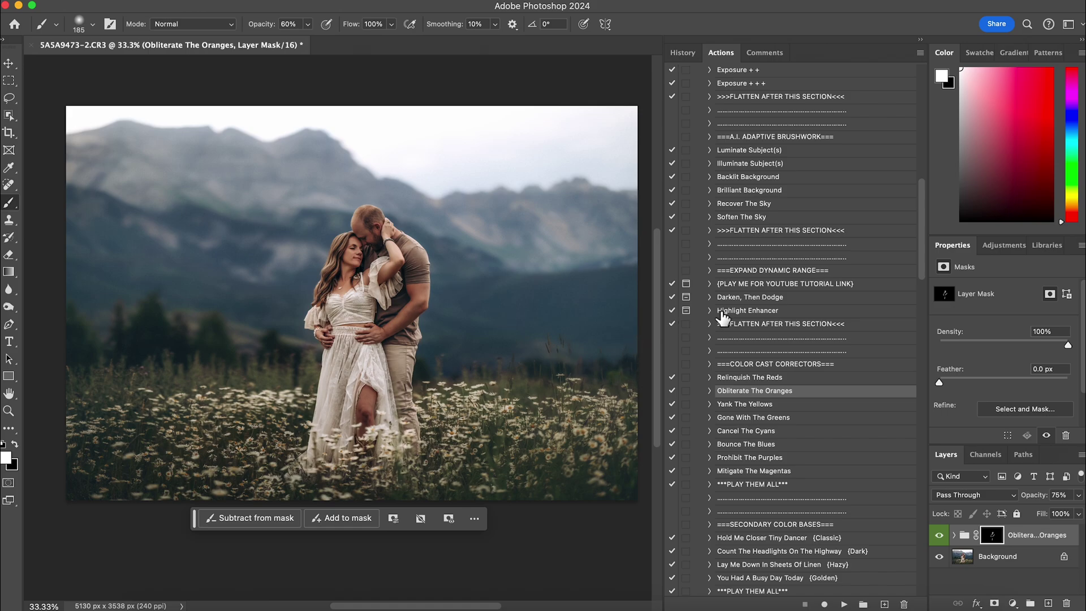
scroll(767, 312, "up", 3)
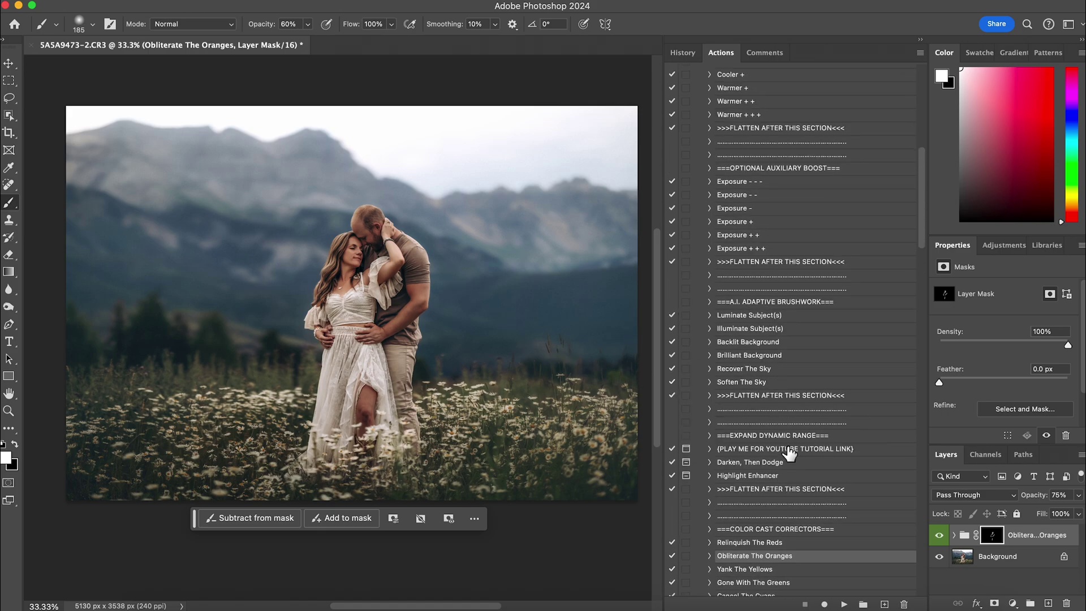
left_click(786, 490)
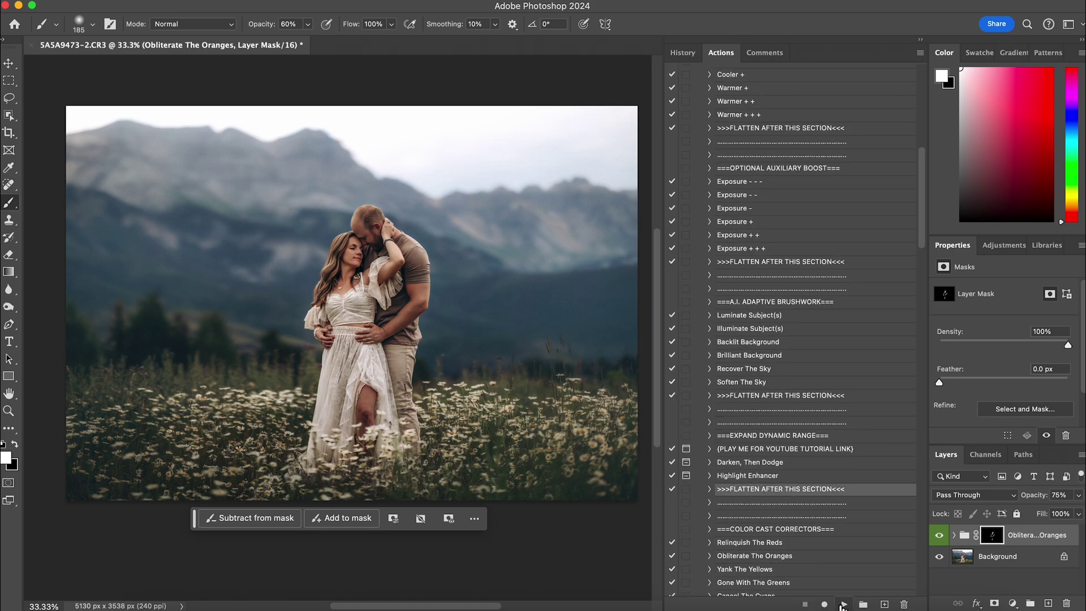
Flatten the image, then run Count The Headlights On The Highway {Dark}
left_click(844, 604)
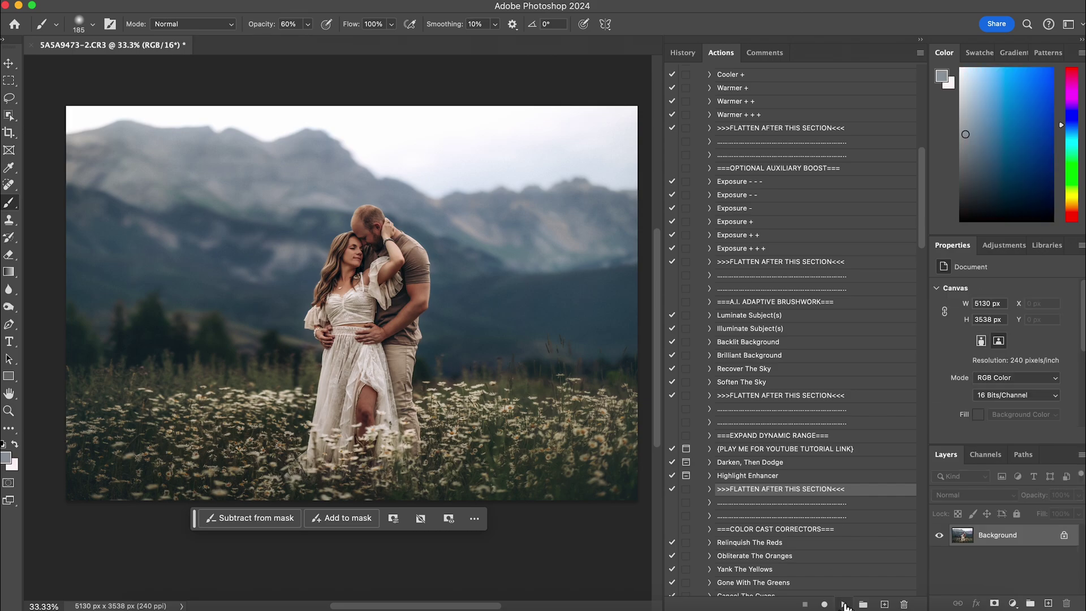
scroll(777, 455, "up", 5)
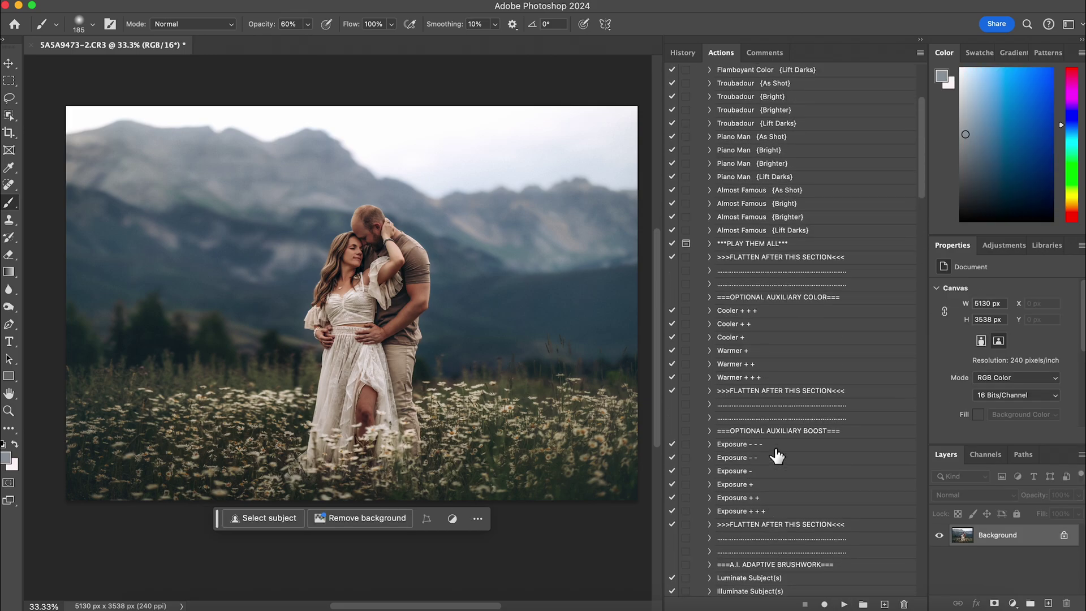
scroll(777, 455, "down", 10)
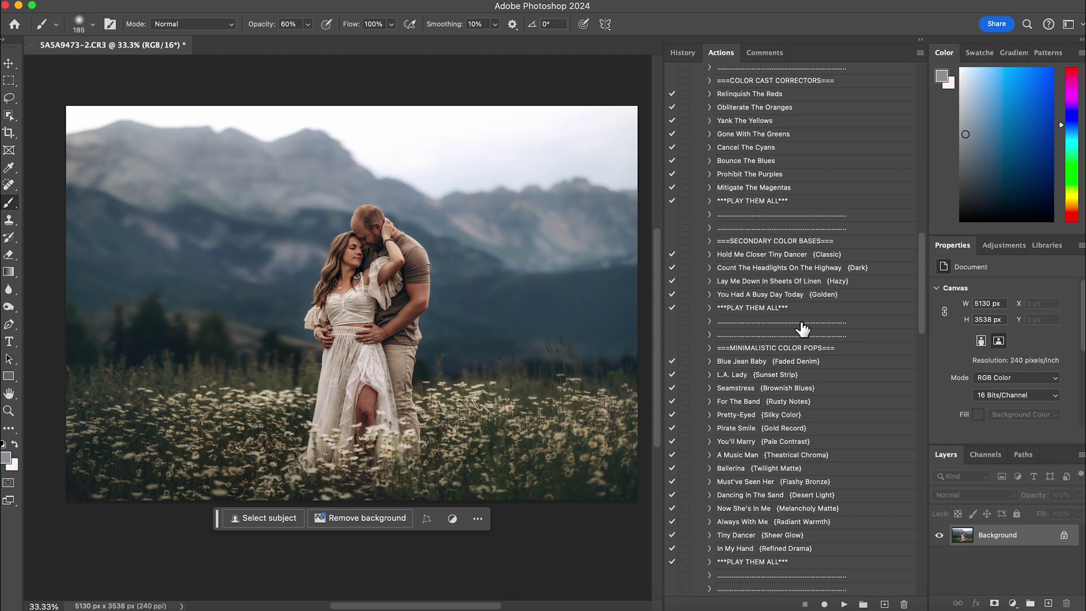
left_click(863, 269)
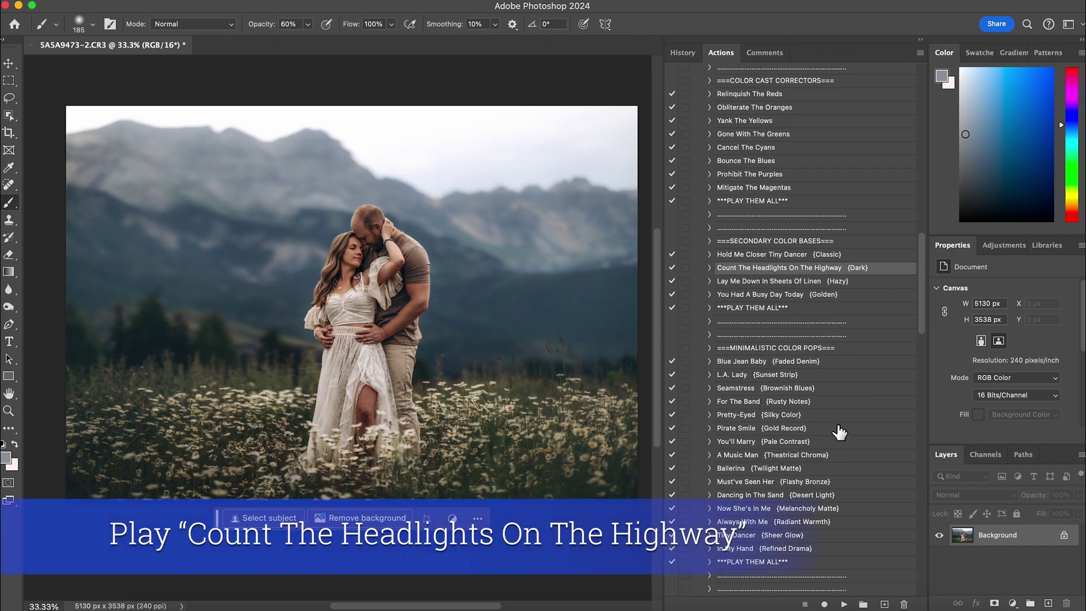
left_click(843, 604)
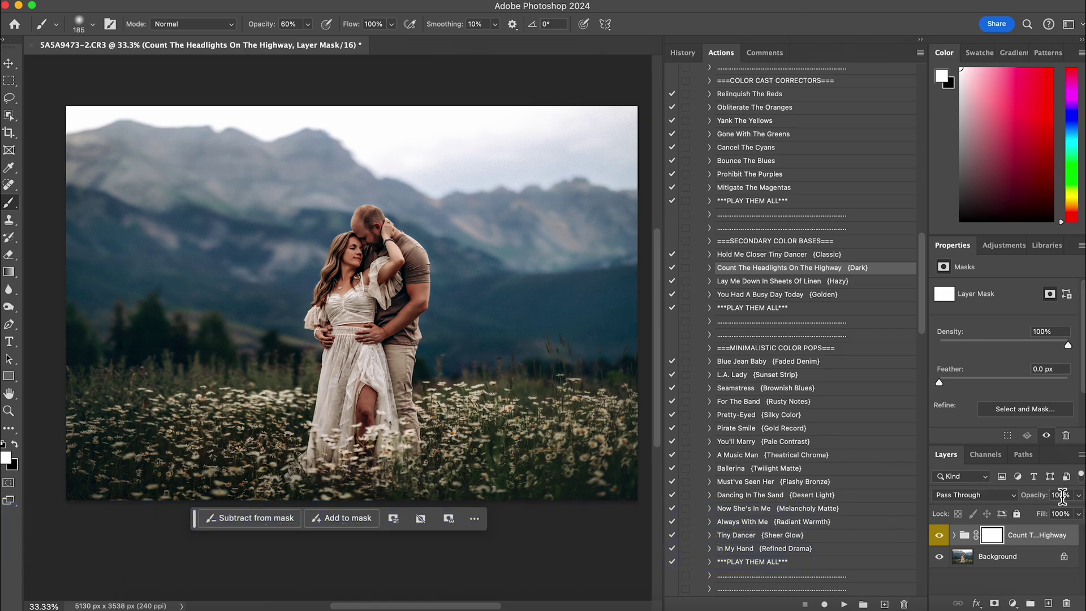
Lower the Count The Headlights group to 23% opacity and toggle it to compare
left_click(1078, 495)
left_click(1032, 511)
left_click_drag(1032, 511, 1032, 511)
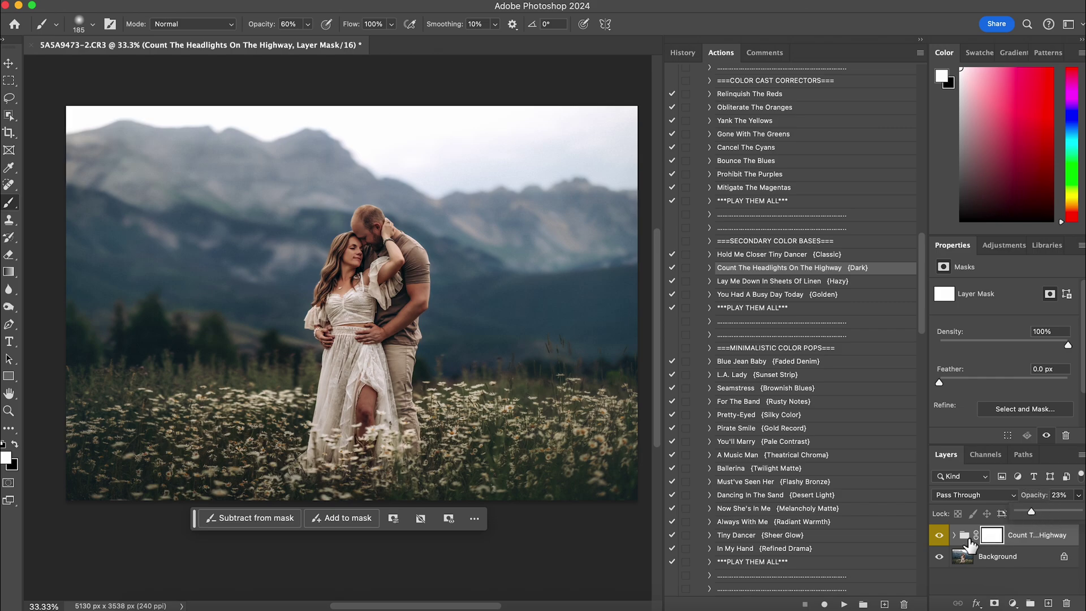
left_click(940, 538)
left_click(940, 537)
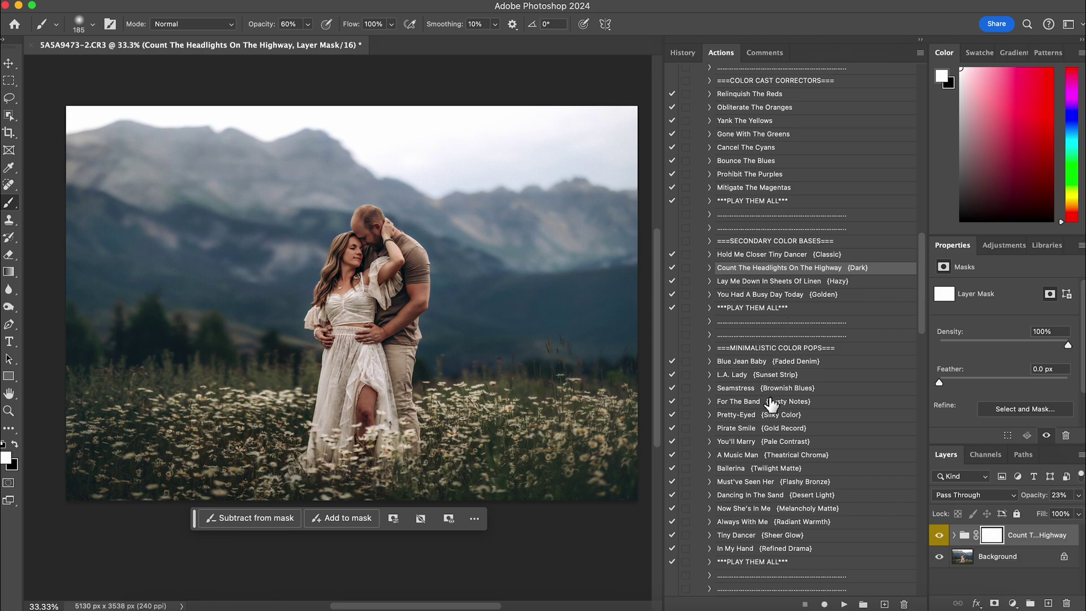
Flatten the Count The Headlights grade into the Background layer
scroll(772, 404, "down", 4)
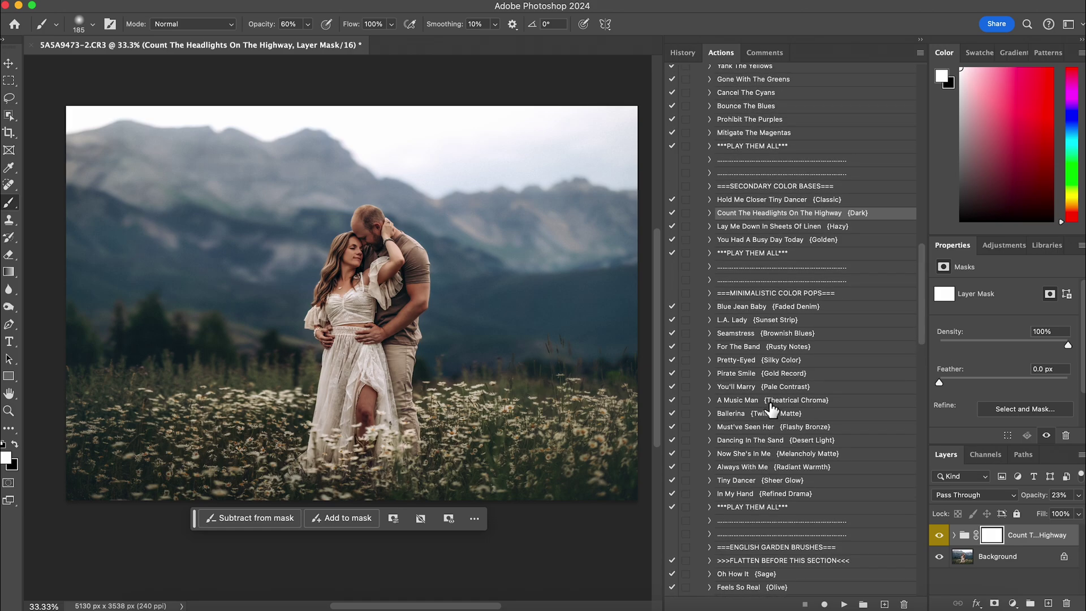
left_click(813, 560)
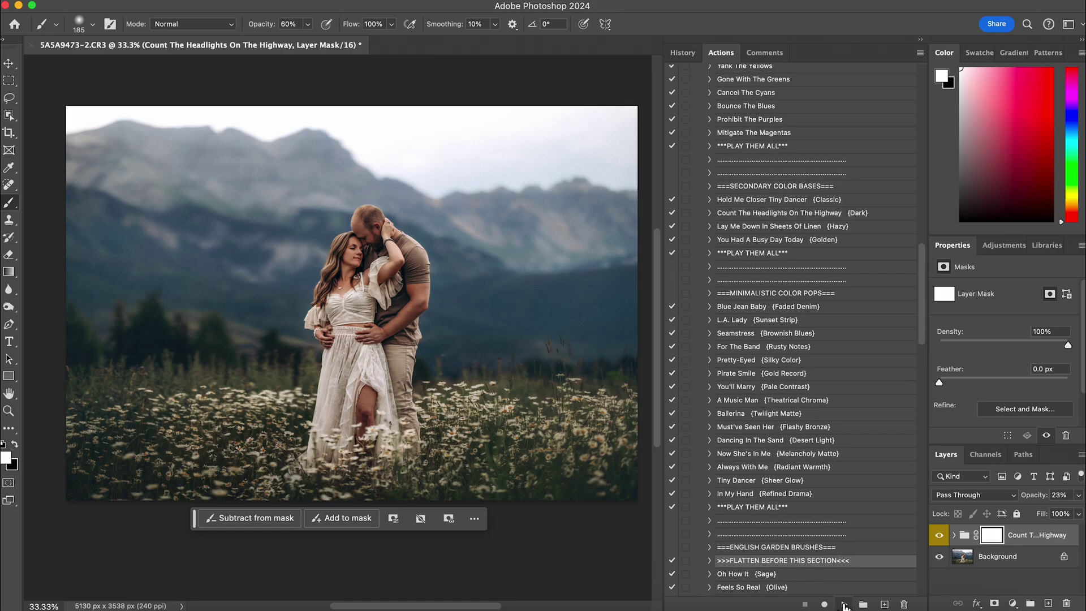
left_click(844, 604)
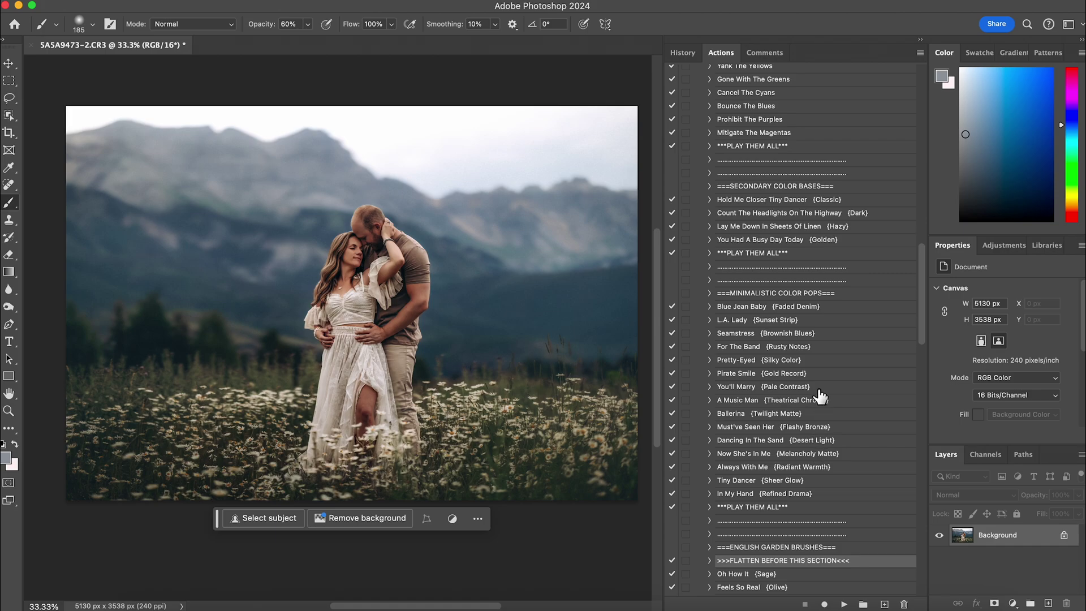
In the History panel, toggle twice between the original snapshot and the Flatten Image state, ending on Flatten Image
scroll(814, 304, "up", 10)
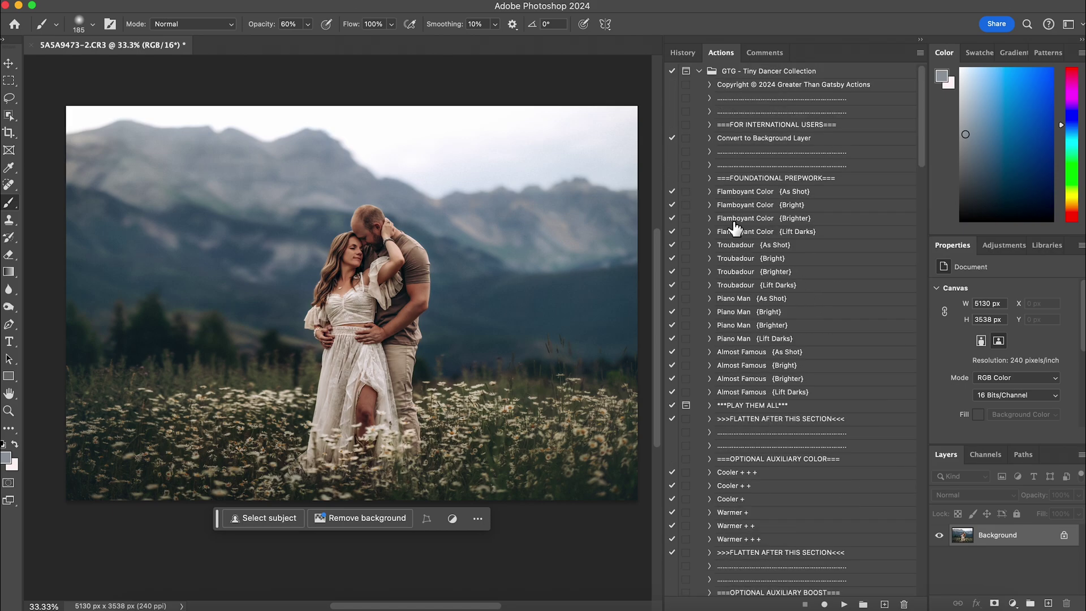
left_click(680, 53)
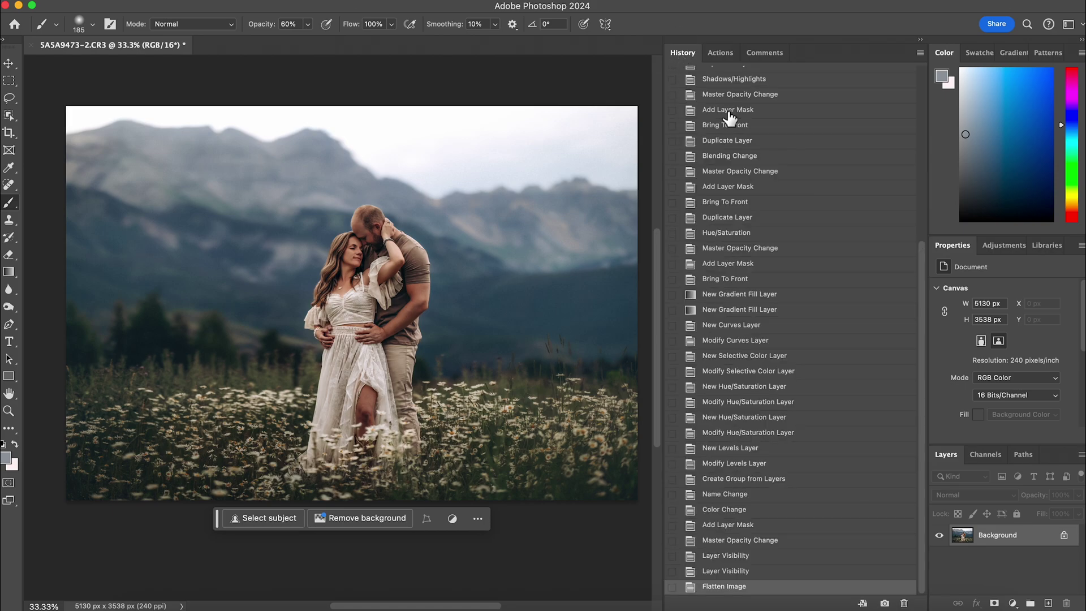
scroll(721, 109, "up", 15)
left_click(734, 79)
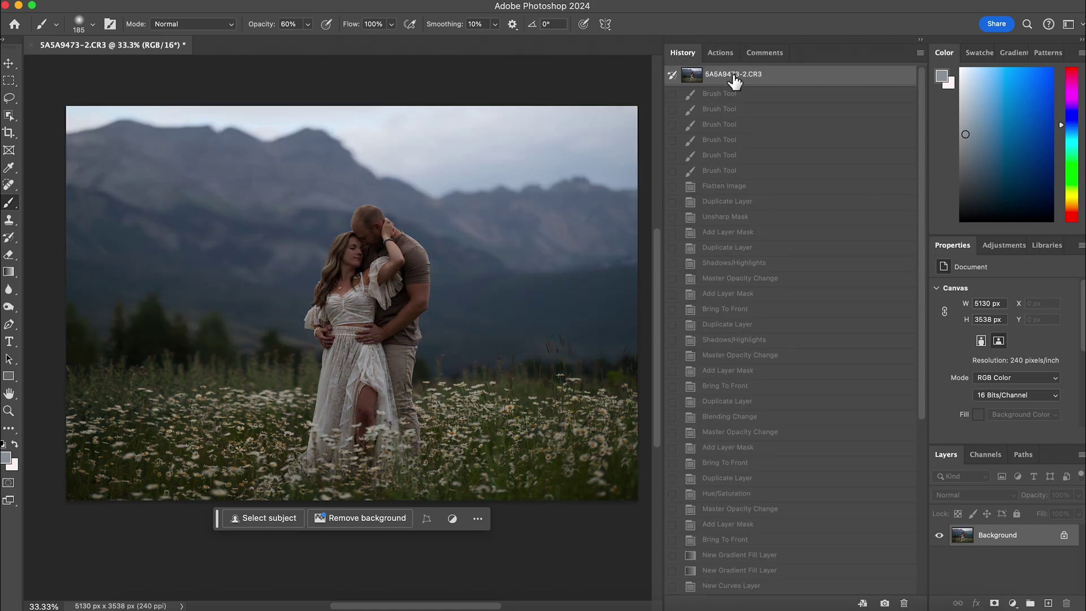
scroll(748, 228, "down", 8)
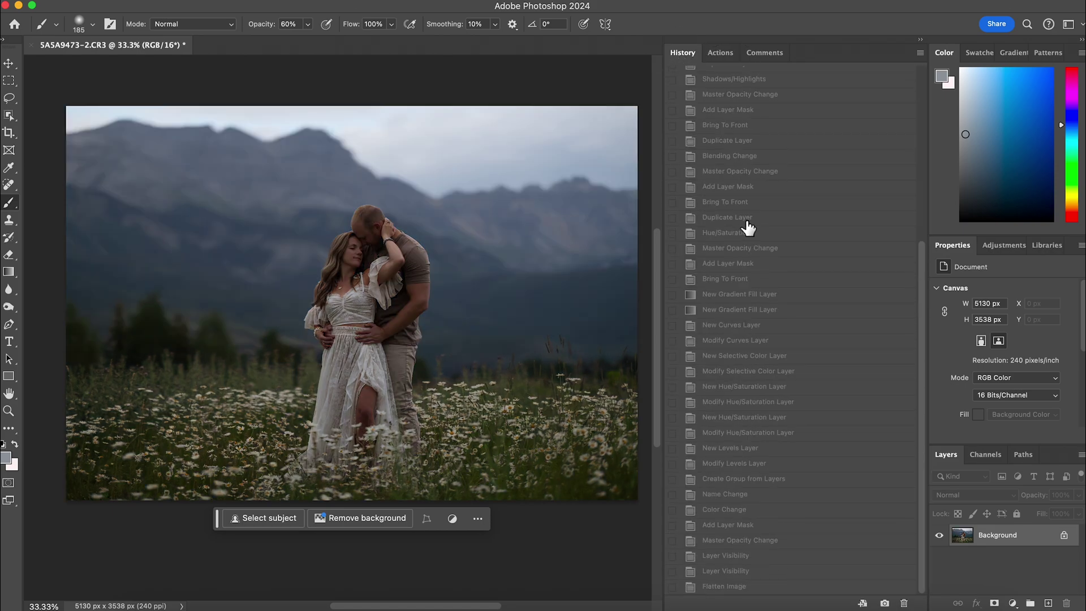
left_click(741, 587)
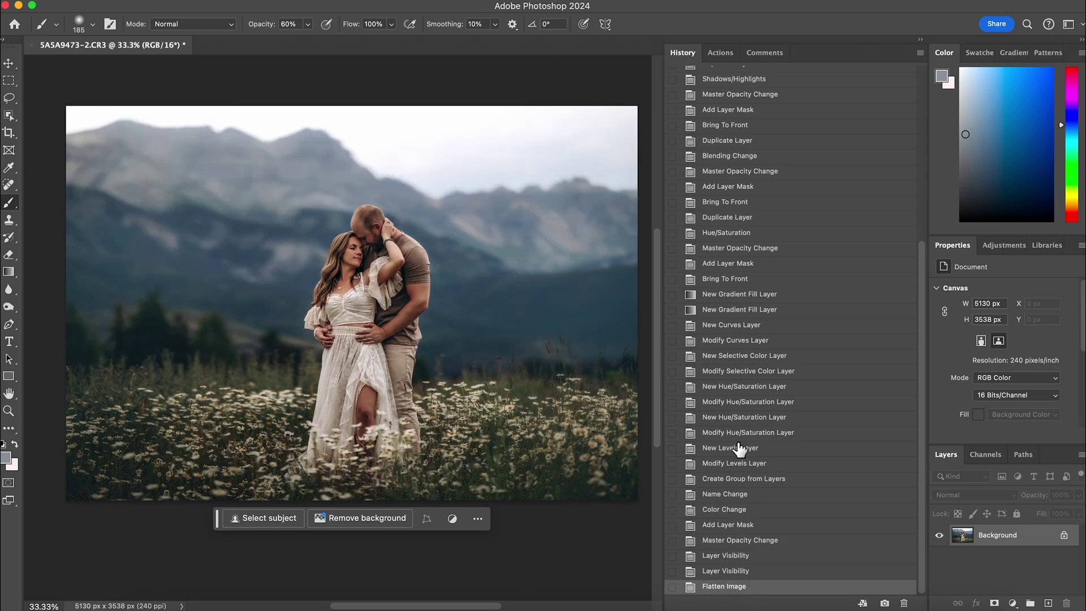
scroll(735, 449, "up", 8)
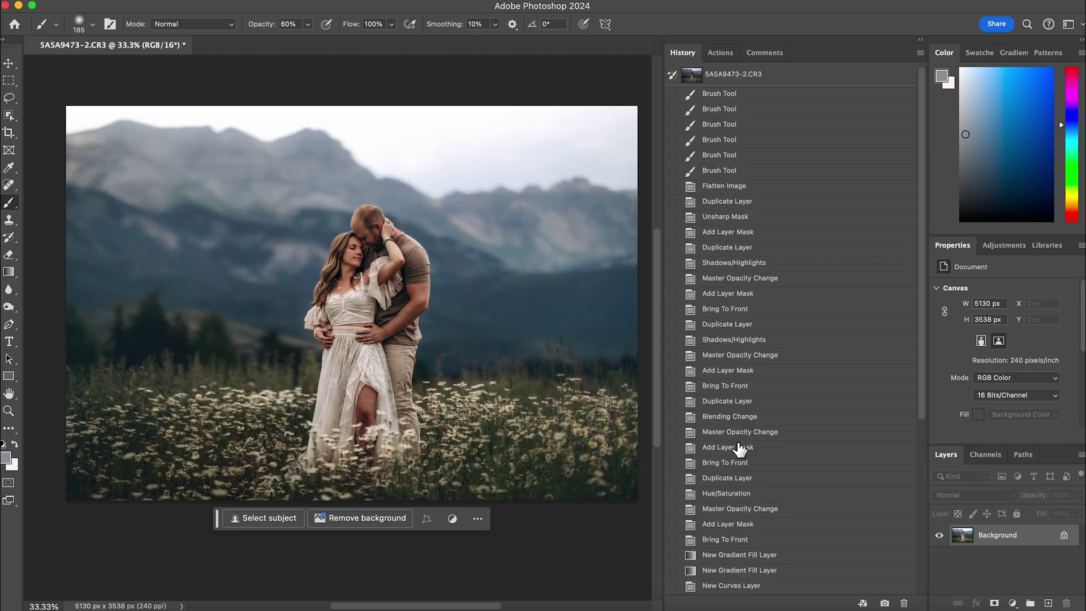
left_click(730, 79)
scroll(715, 216, "down", 5)
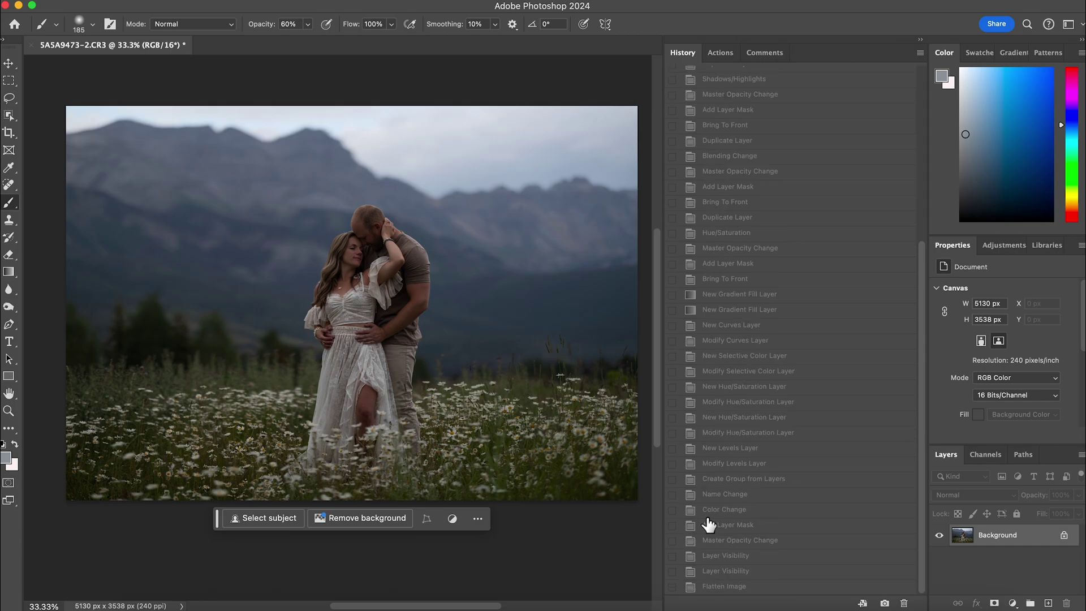
left_click(723, 585)
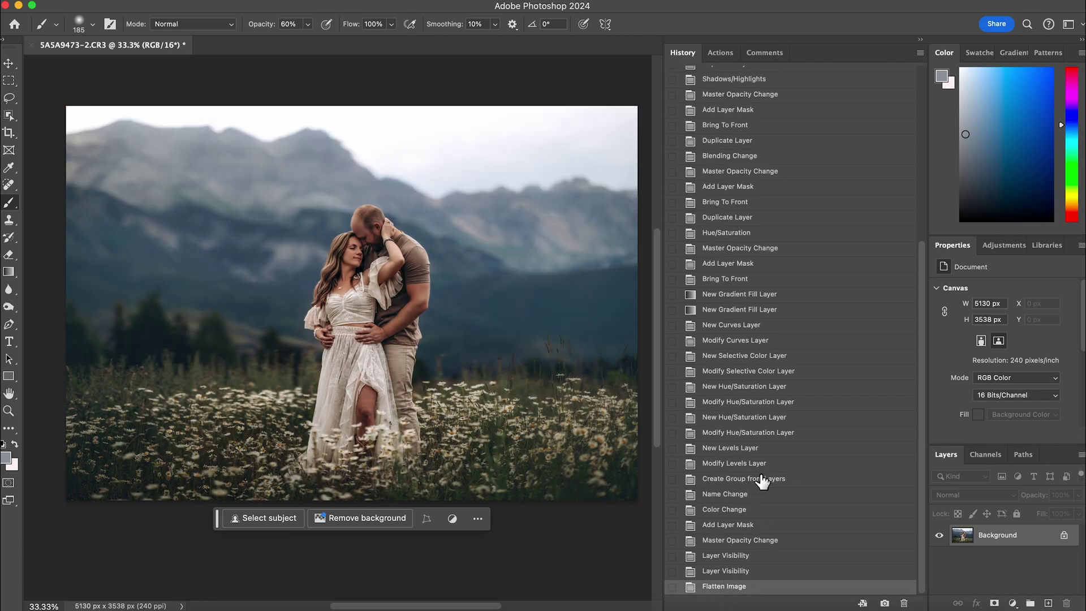